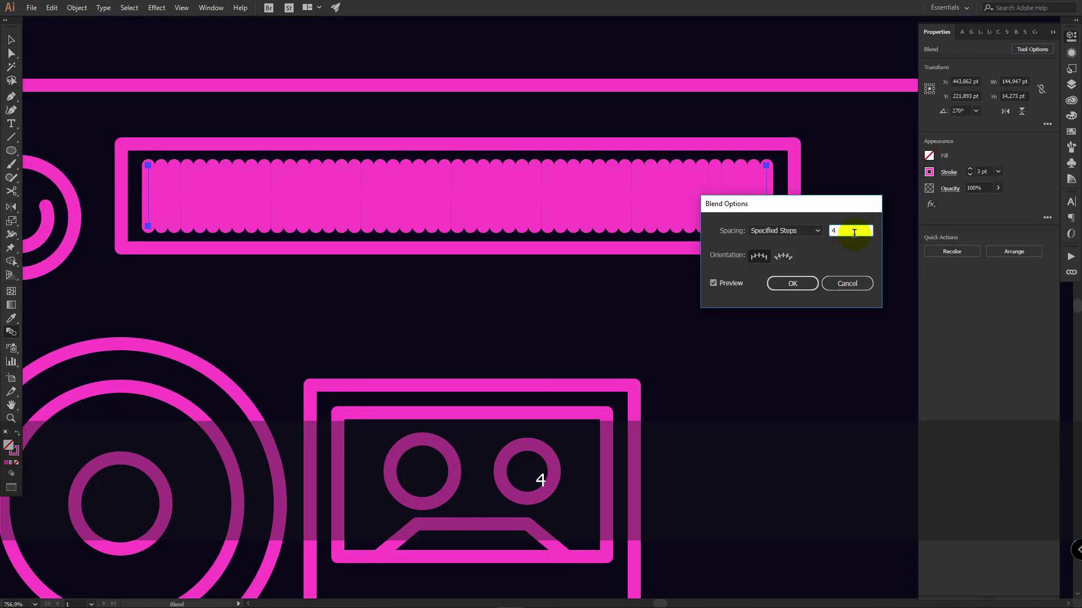
Set the blend of vertical lines inside the radio dial to 4 specified steps.
{"action": "left_click", "coordinate": [796, 284]}
{"action": "left_click", "coordinate": [728, 305]}
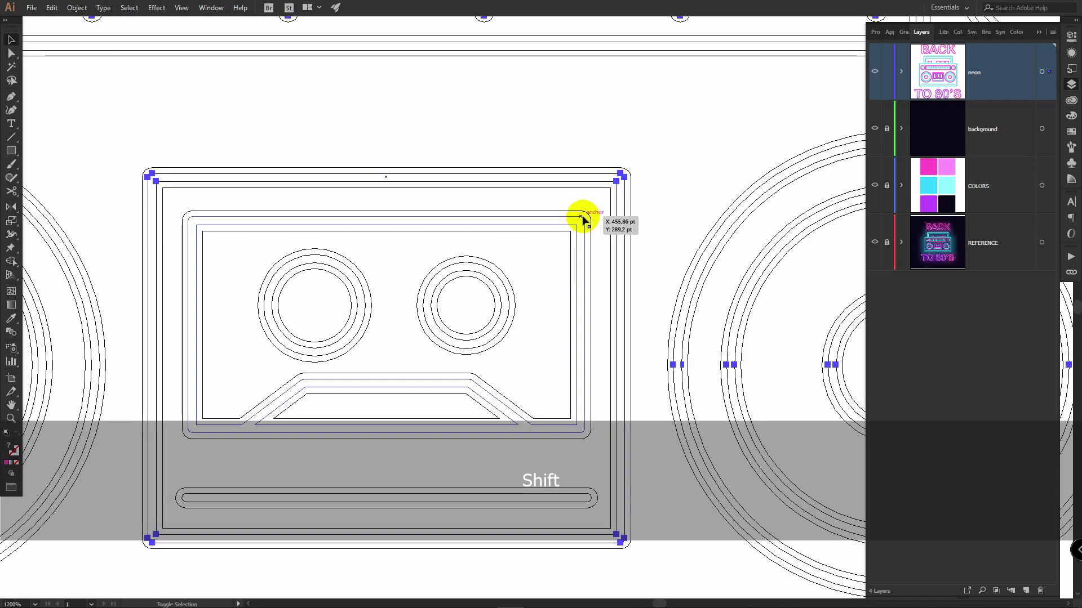
Add the cassette reel and the contours of the lettering's digit 8 to the selection of outlined neon paths.
{"action": "left_click", "coordinate": [314, 254], "text": "shift"}
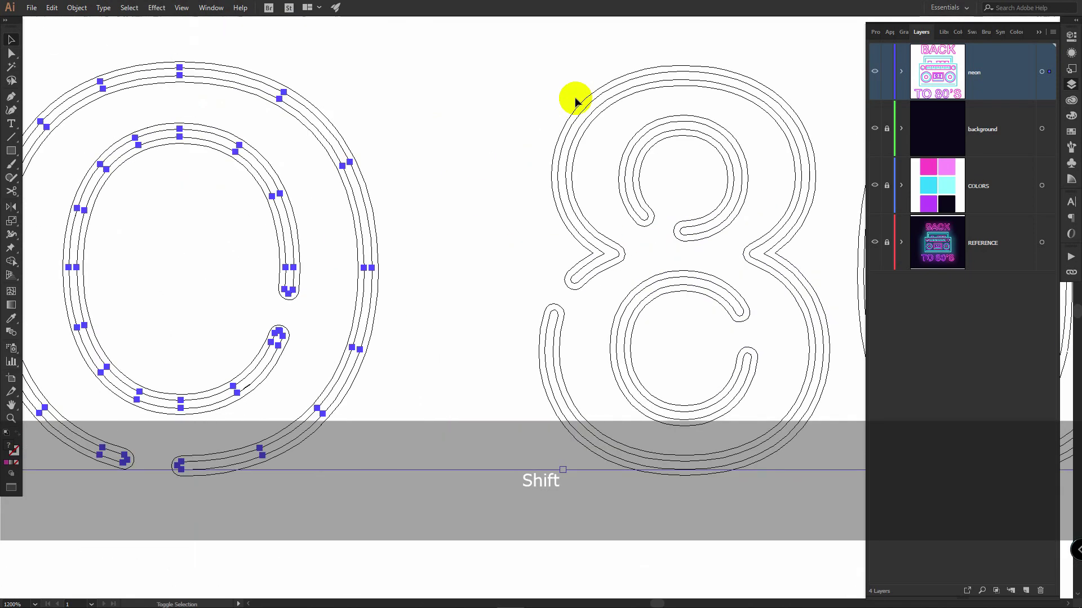
{"action": "left_click", "coordinate": [646, 137], "text": "shift"}
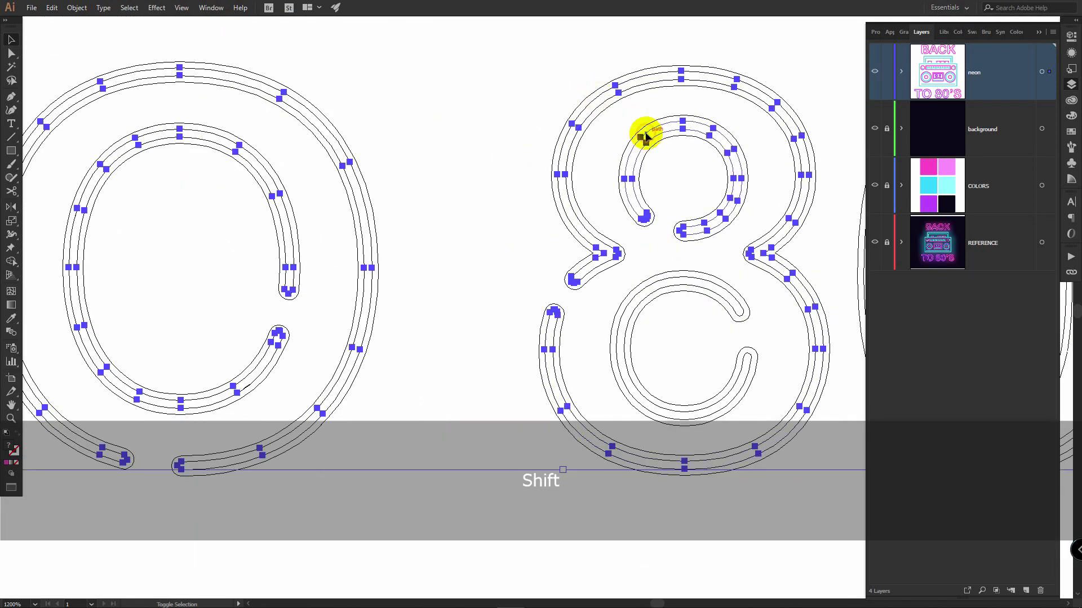
{"action": "left_click_drag", "start_coordinate": [464, 153], "coordinate": [420, 149]}
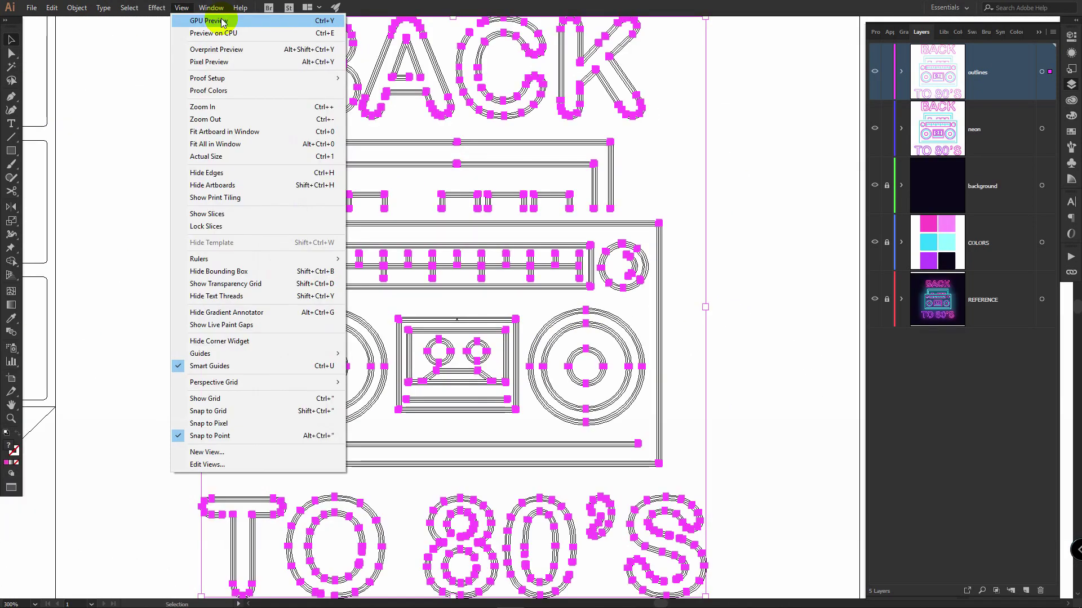
Return from outline view to GPU preview and examine the light highlights on the cassette and speakers up close.
{"action": "left_click", "coordinate": [219, 19]}
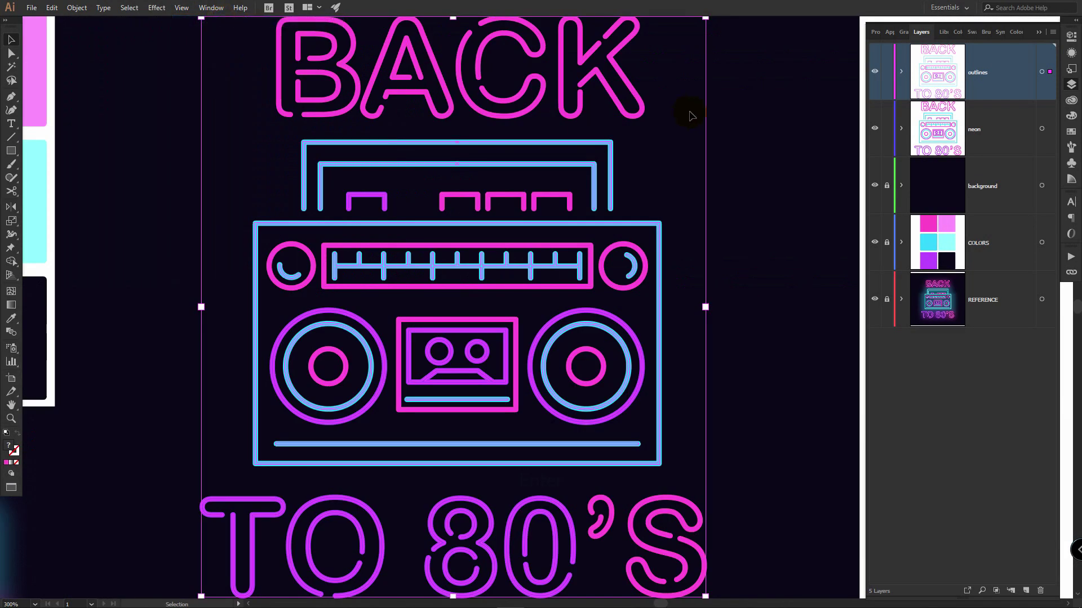
{"action": "key", "text": "z"}
{"action": "left_click_drag", "start_coordinate": [315, 248], "coordinate": [411, 248]}
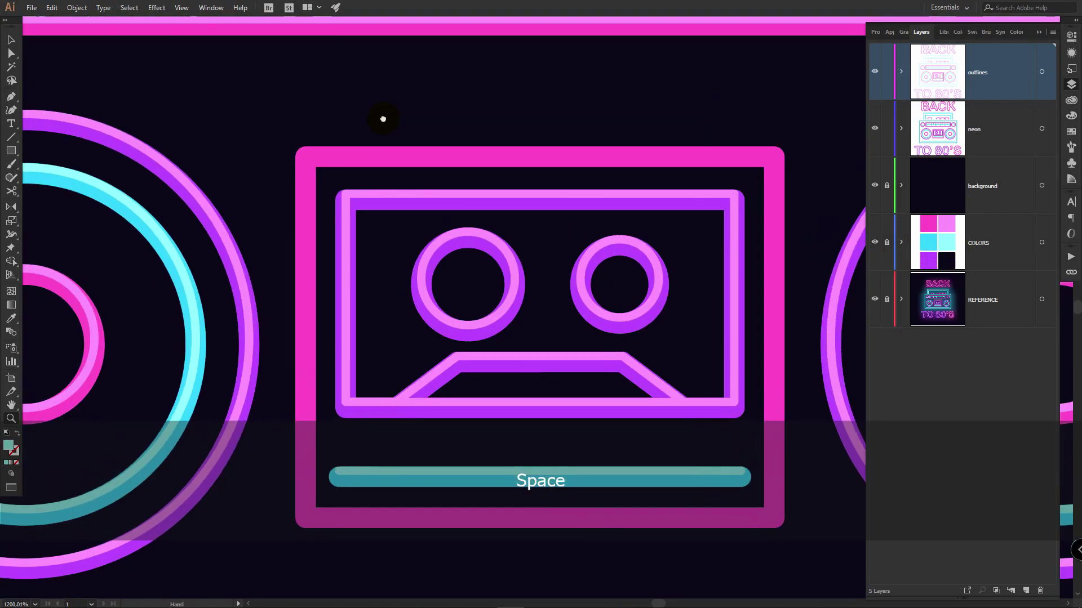
{"action": "left_click_drag", "start_coordinate": [383, 119], "coordinate": [596, 38]}
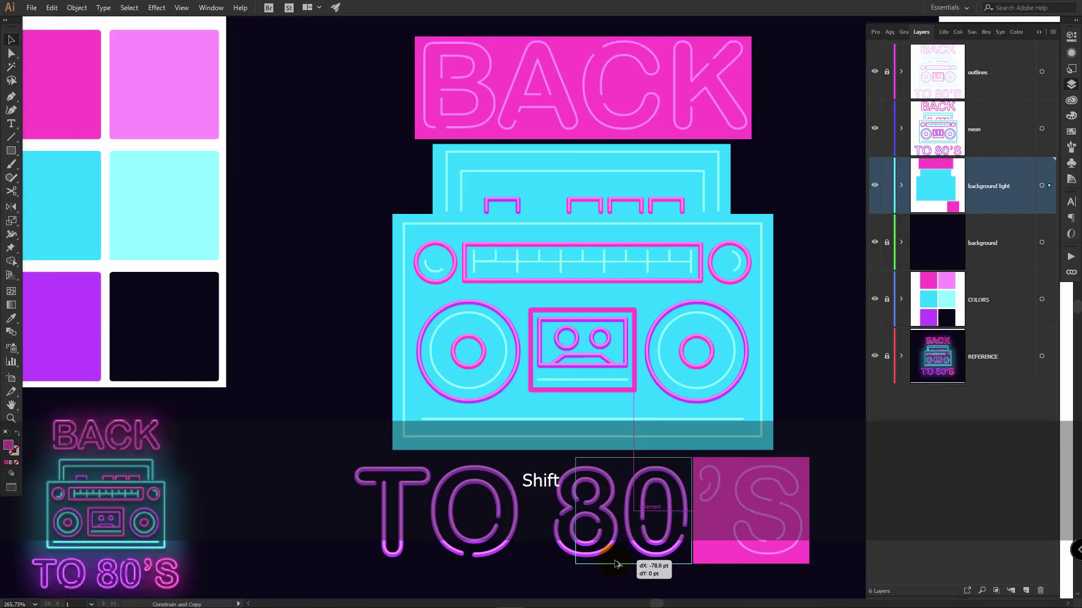
Copy the pink background-light rectangle straight across behind "TO 80" and recolor the copy with the purple palette swatch.
{"action": "left_click_drag", "start_coordinate": [623, 569], "coordinate": [347, 563]}
{"action": "key", "text": "i"}
{"action": "left_click", "coordinate": [72, 314]}
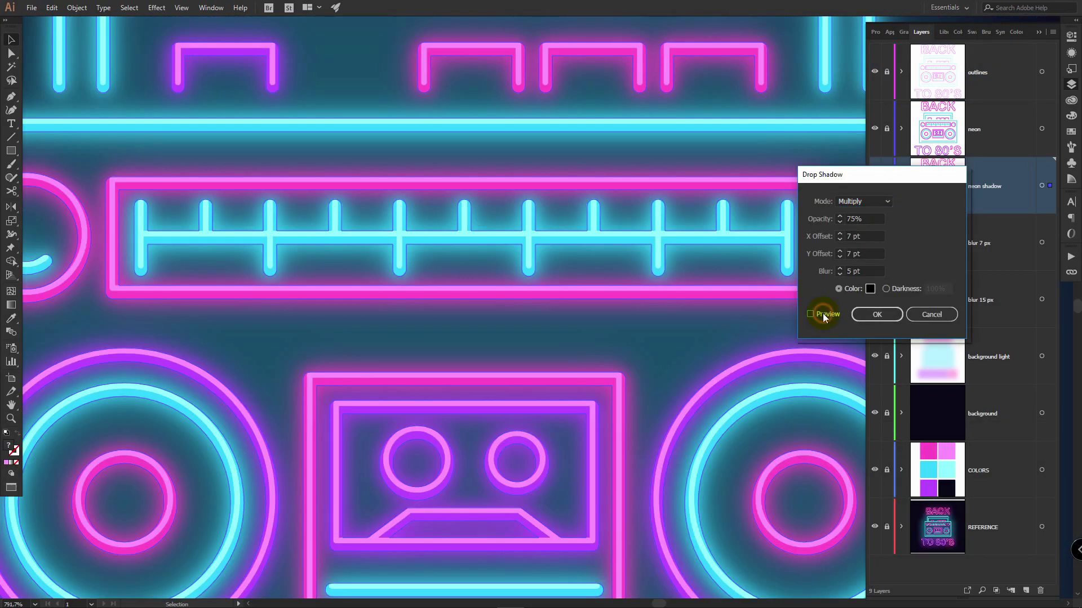
Apply a Multiply drop shadow to the neon shadow layer with 60% opacity, 0 pt X offset, 5 pt Y offset and 3 pt blur.
{"action": "left_click", "coordinate": [822, 313]}
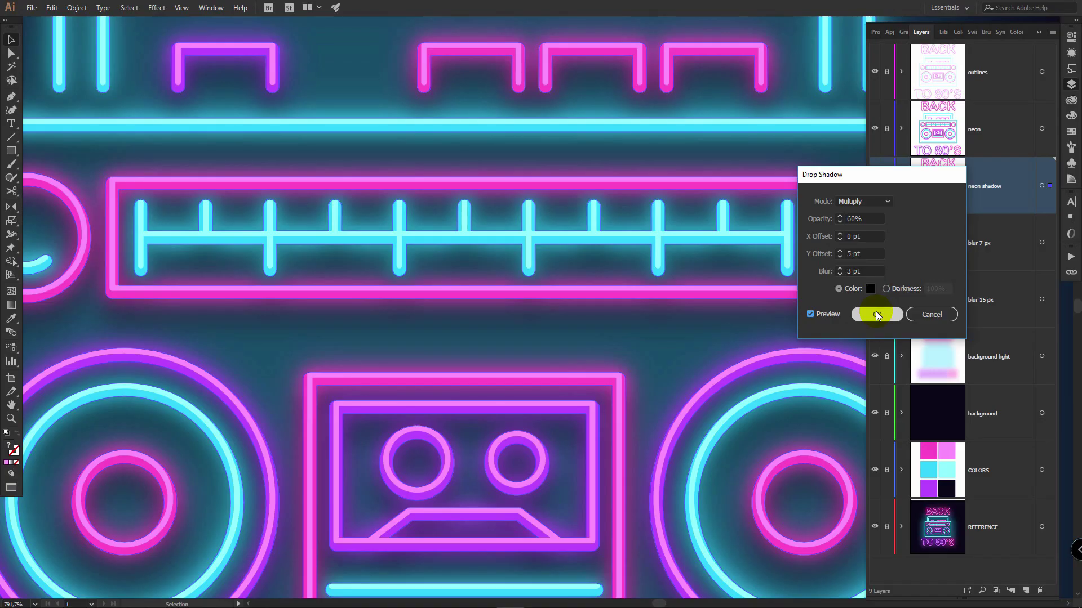
{"action": "left_click", "coordinate": [878, 313]}
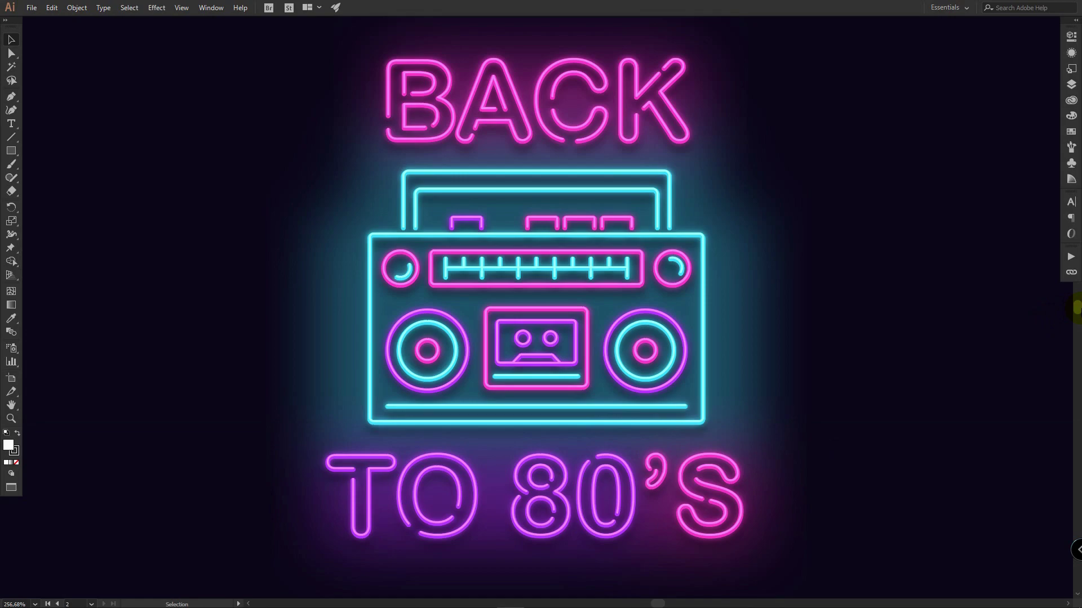
Create a new landscape A4 print document with RGB color mode and 300 ppi raster effects.
{"action": "key", "text": "ctrl+n"}
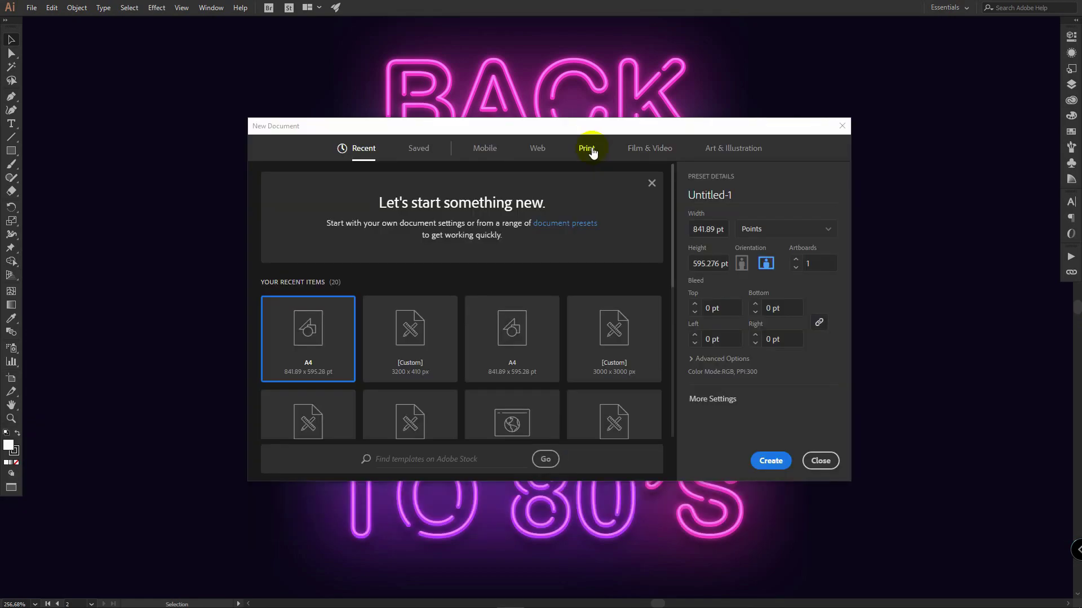
{"action": "left_click", "coordinate": [592, 149]}
{"action": "left_click", "coordinate": [402, 226]}
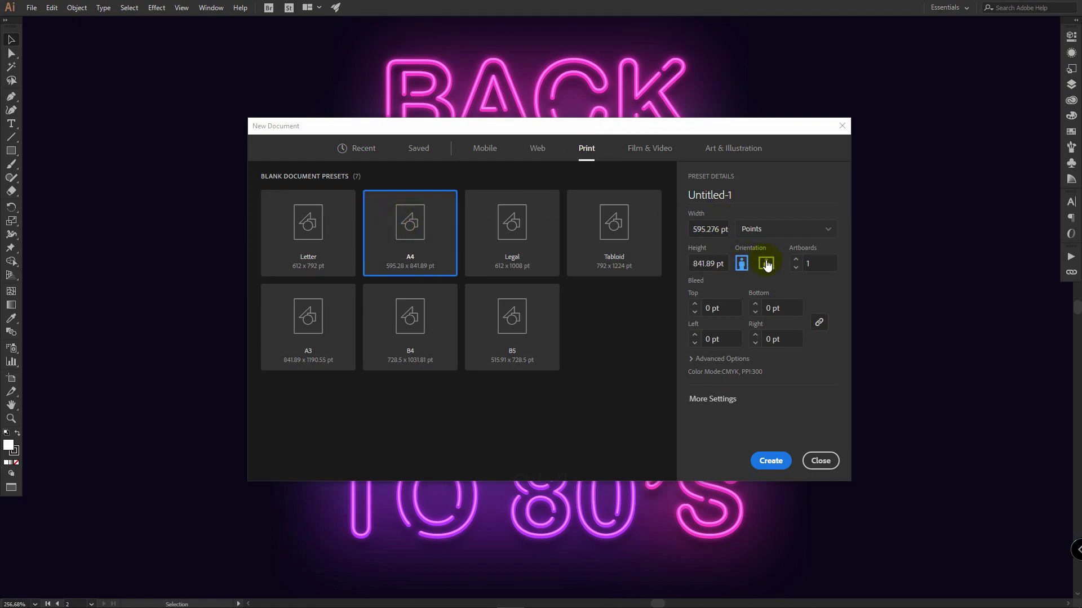
{"action": "left_click", "coordinate": [737, 359]}
{"action": "left_click", "coordinate": [739, 342]}
{"action": "left_click", "coordinate": [726, 362]}
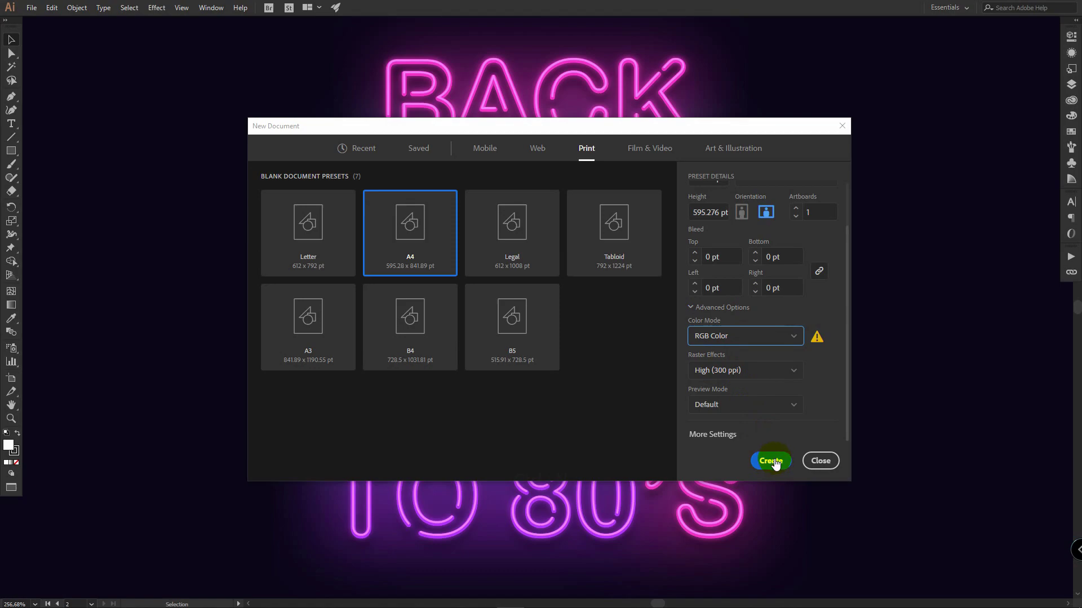
{"action": "left_click", "coordinate": [770, 462]}
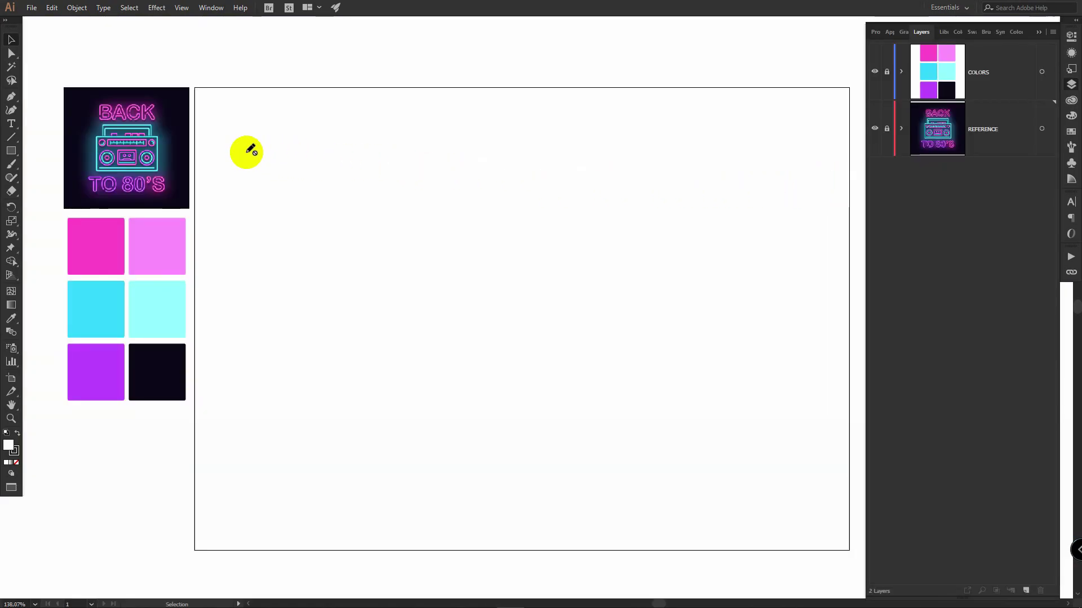
Add a layer above REFERENCE and draw a large square in the middle of the artboard, filled with the near-black palette color.
{"action": "left_click", "coordinate": [986, 141]}
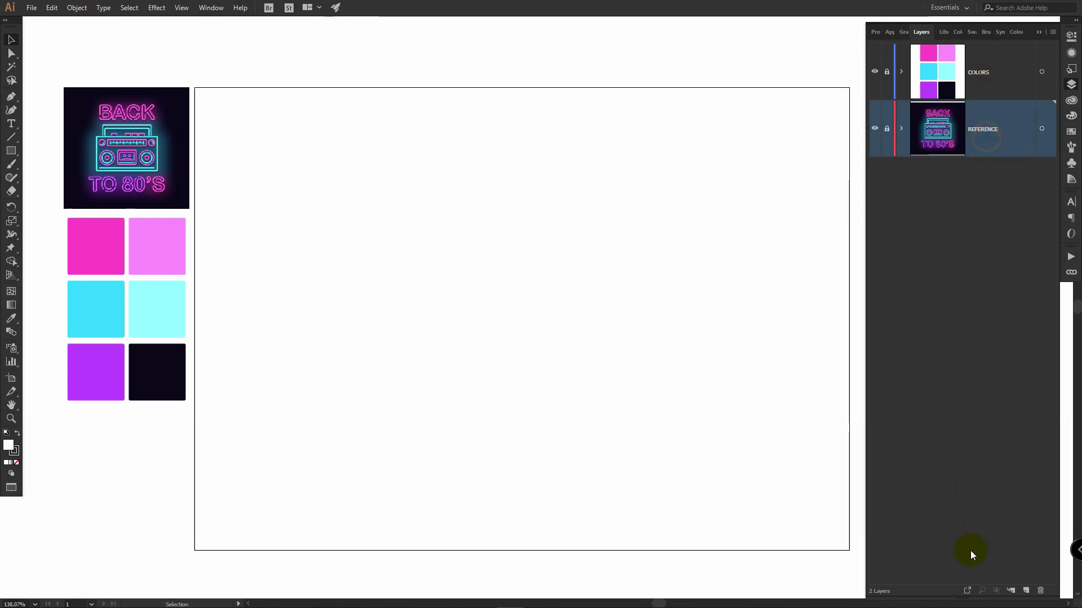
{"action": "left_click", "coordinate": [1026, 591]}
{"action": "key", "text": "i"}
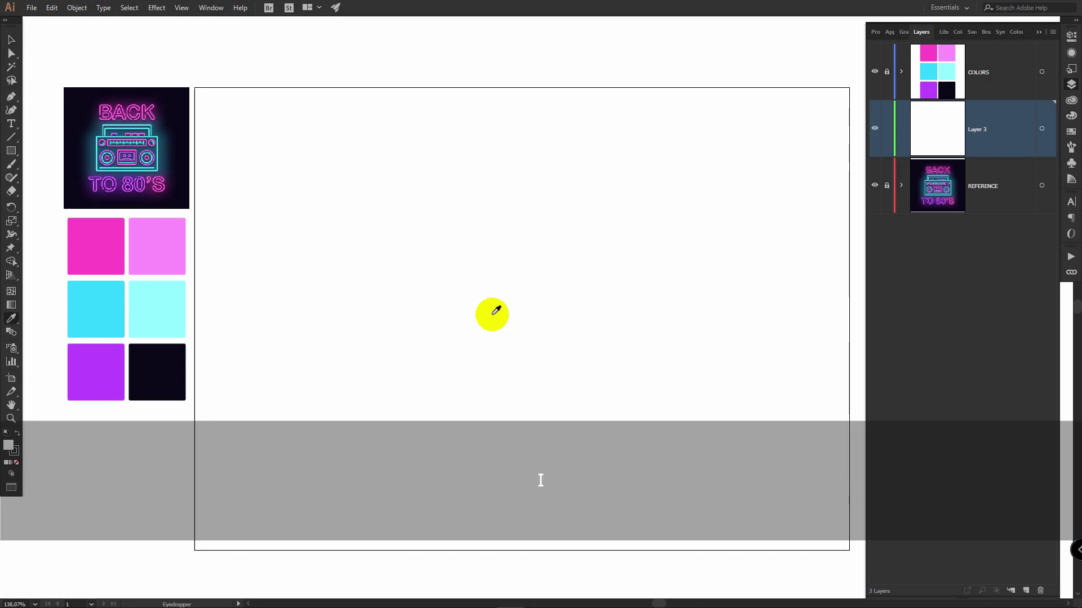
{"action": "left_click", "coordinate": [183, 369]}
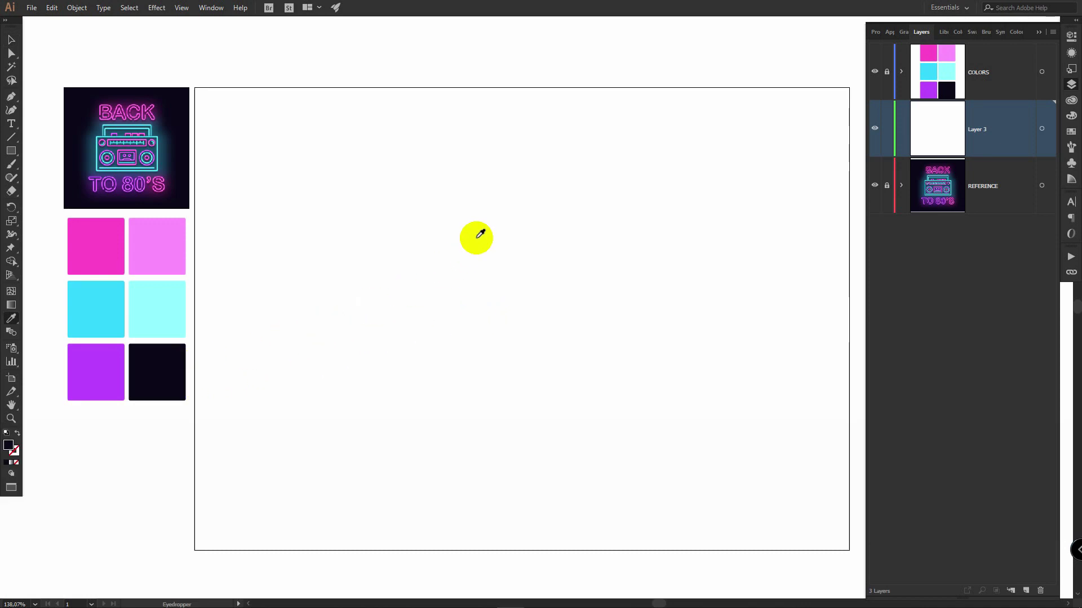
{"action": "key", "text": "m"}
{"action": "left_click_drag", "start_coordinate": [342, 122], "coordinate": [712, 453]}
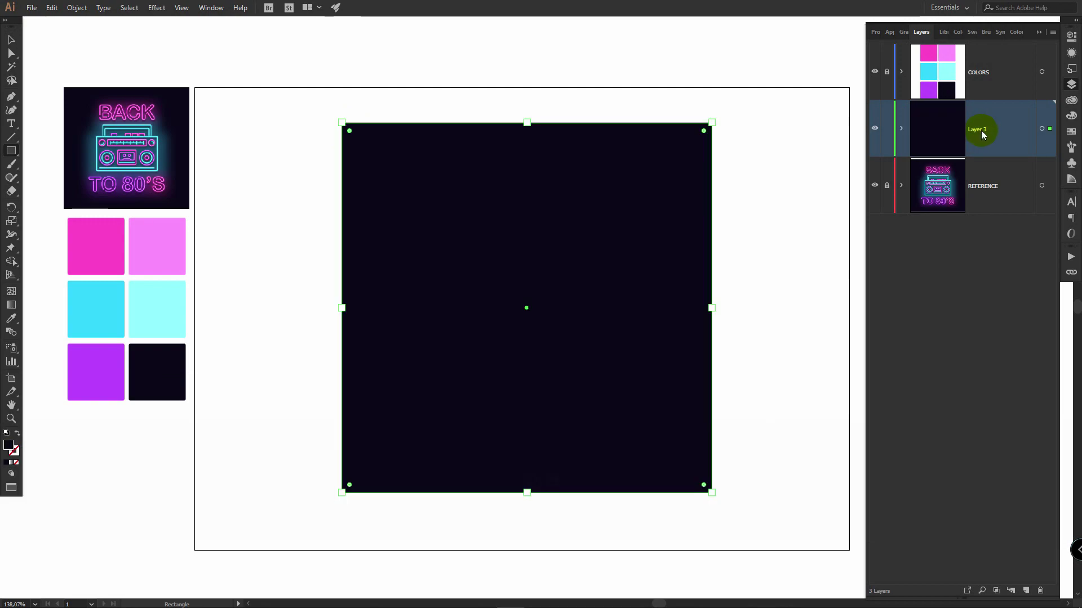
Name the dark square's layer "background" and lock it, and add a layer named "neon" above it.
{"action": "left_click", "coordinate": [887, 130]}
{"action": "left_click", "coordinate": [1027, 591]}
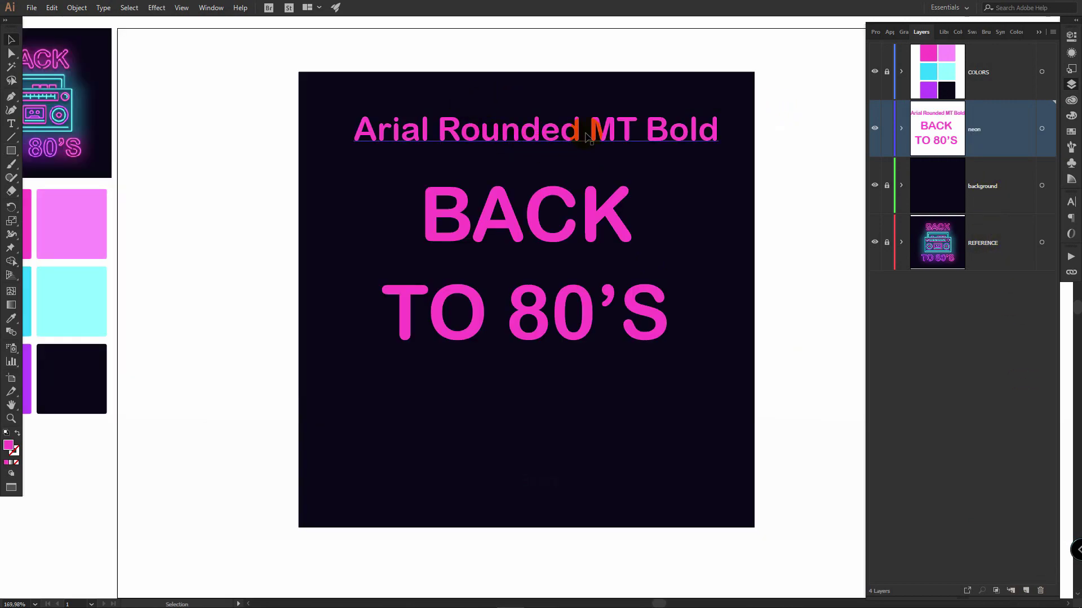
Delete the "Arial Rounded MT Bold" font-name text above the BACK and TO 80'S lettering.
{"action": "left_click", "coordinate": [552, 212]}
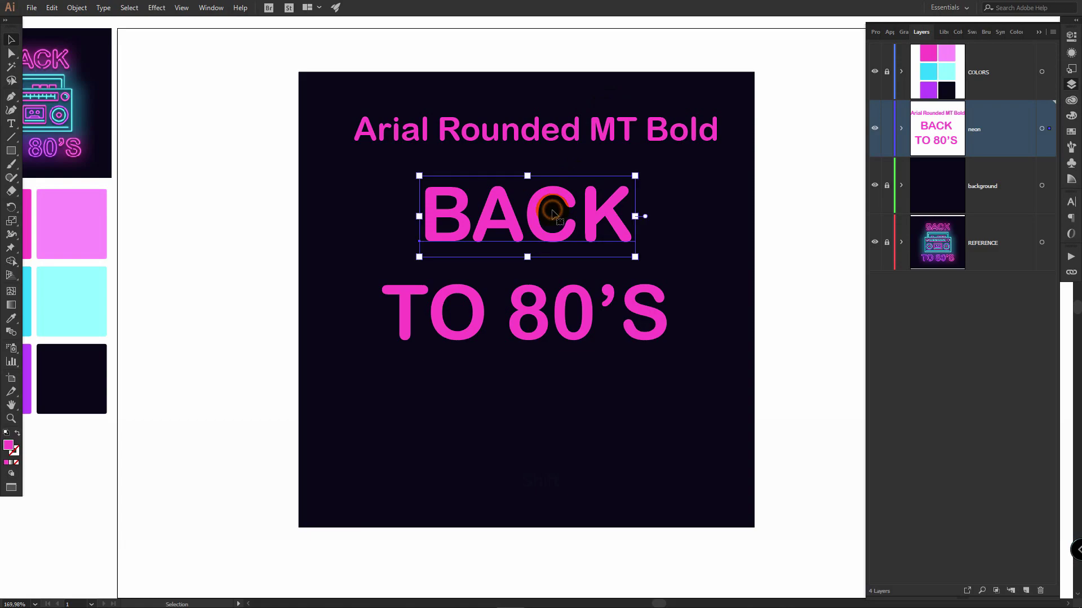
{"action": "left_click", "coordinate": [554, 319]}
{"action": "left_click", "coordinate": [663, 132]}
{"action": "key", "text": "Delete"}
Turn the fill of BACK and TO 80'S into an outline stroke, 3 pt wide with round caps.
{"action": "left_click_drag", "start_coordinate": [710, 179], "coordinate": [347, 369]}
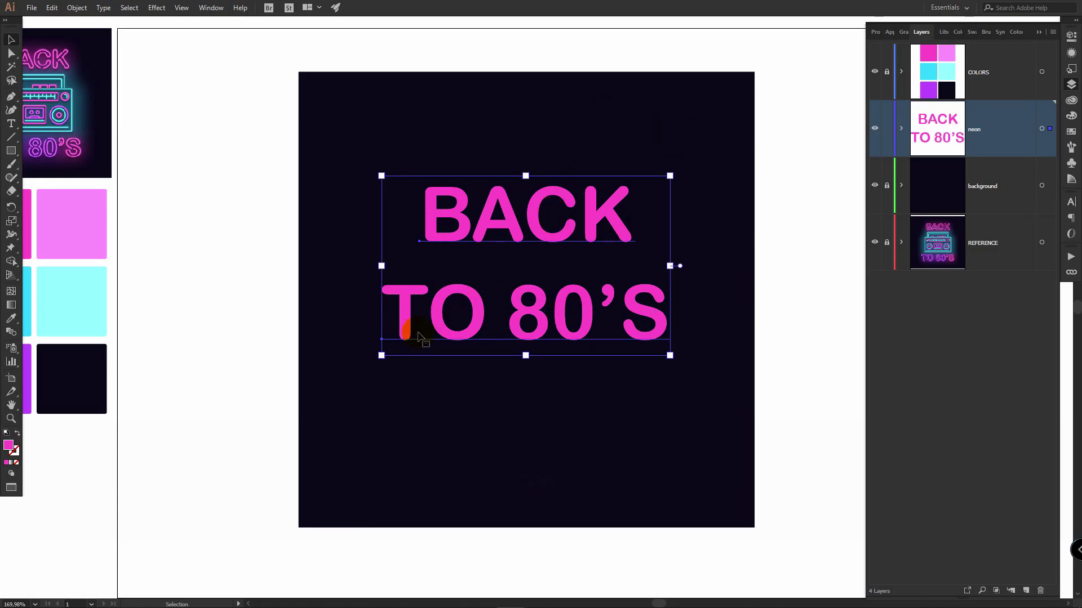
{"action": "left_click", "coordinate": [17, 434]}
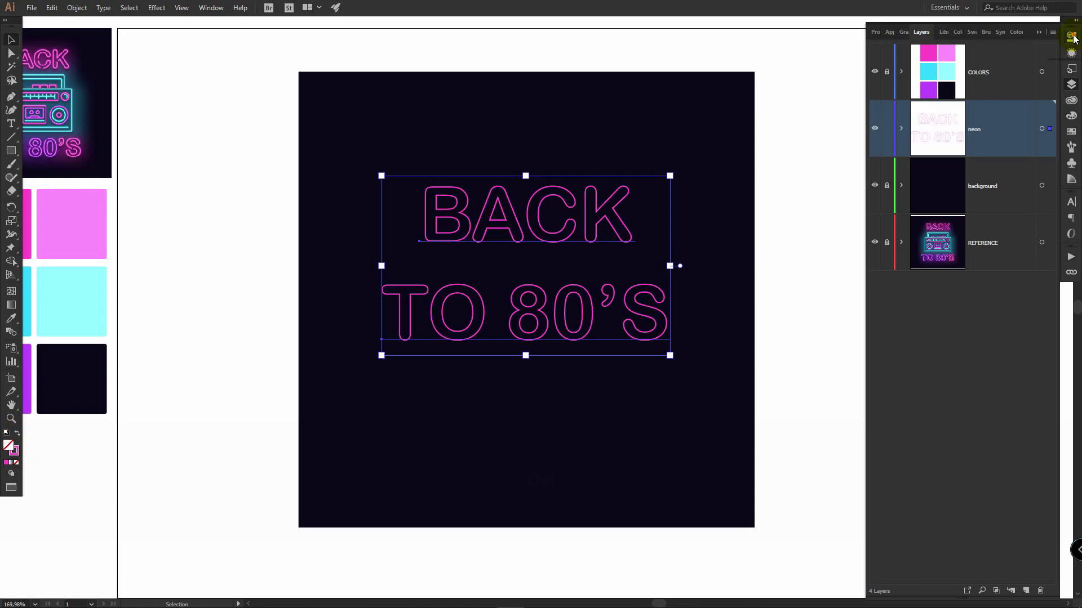
{"action": "left_click", "coordinate": [1072, 36]}
{"action": "left_click", "coordinate": [969, 168]}
{"action": "left_click", "coordinate": [969, 168]}
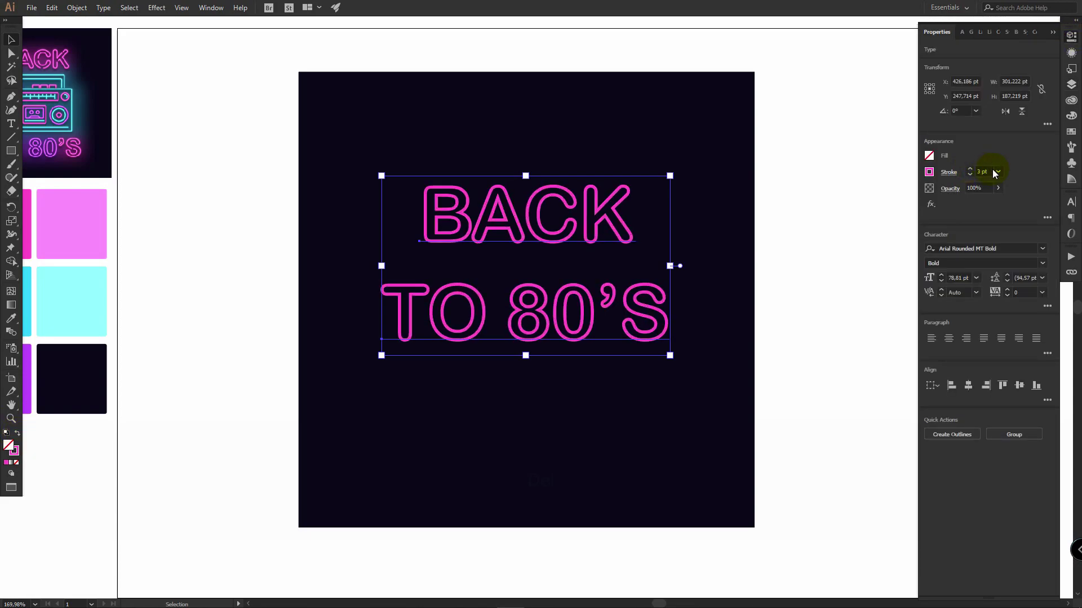
{"action": "left_click", "coordinate": [950, 173]}
{"action": "left_click", "coordinate": [885, 203]}
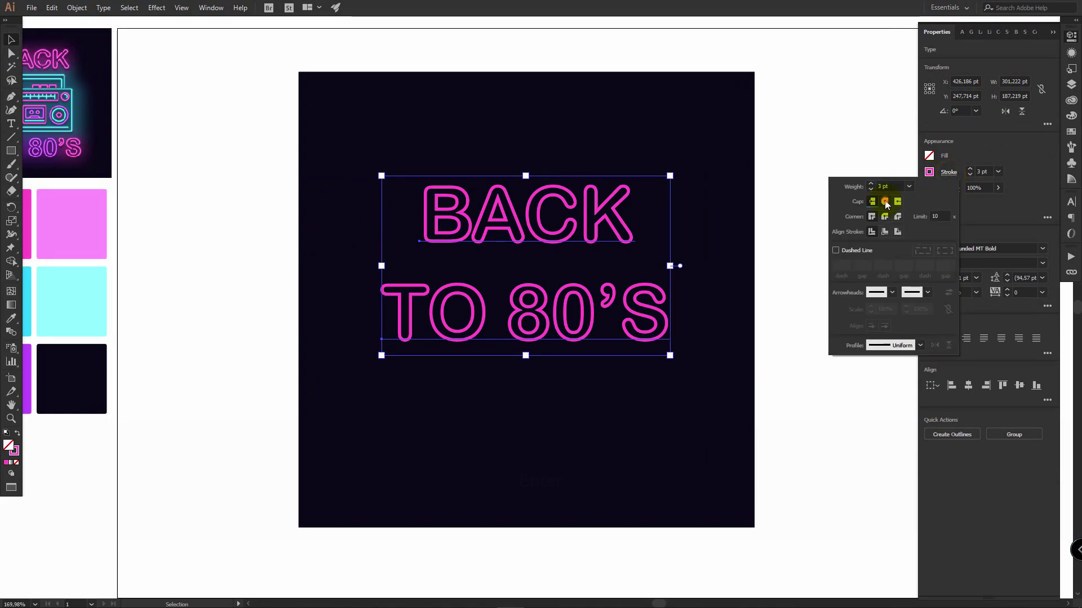
Expand the BACK and TO 80'S text into editable vector shapes.
{"action": "left_click", "coordinate": [77, 8]}
{"action": "left_click", "coordinate": [112, 126]}
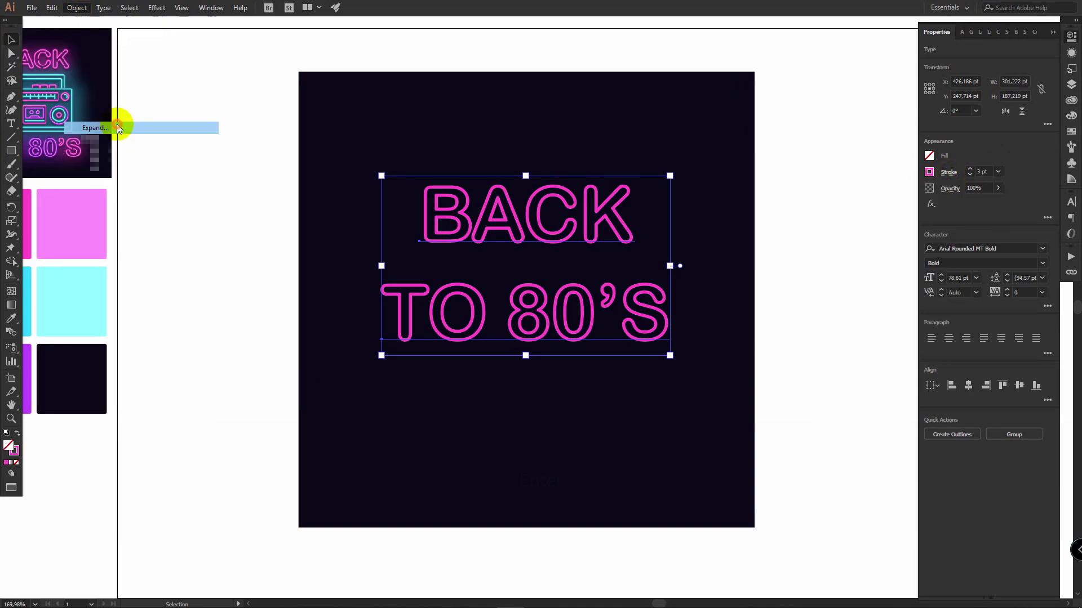
{"action": "left_click", "coordinate": [514, 367]}
Ungroup the expanded lettering and release its compound paths.
{"action": "right_click", "coordinate": [493, 224]}
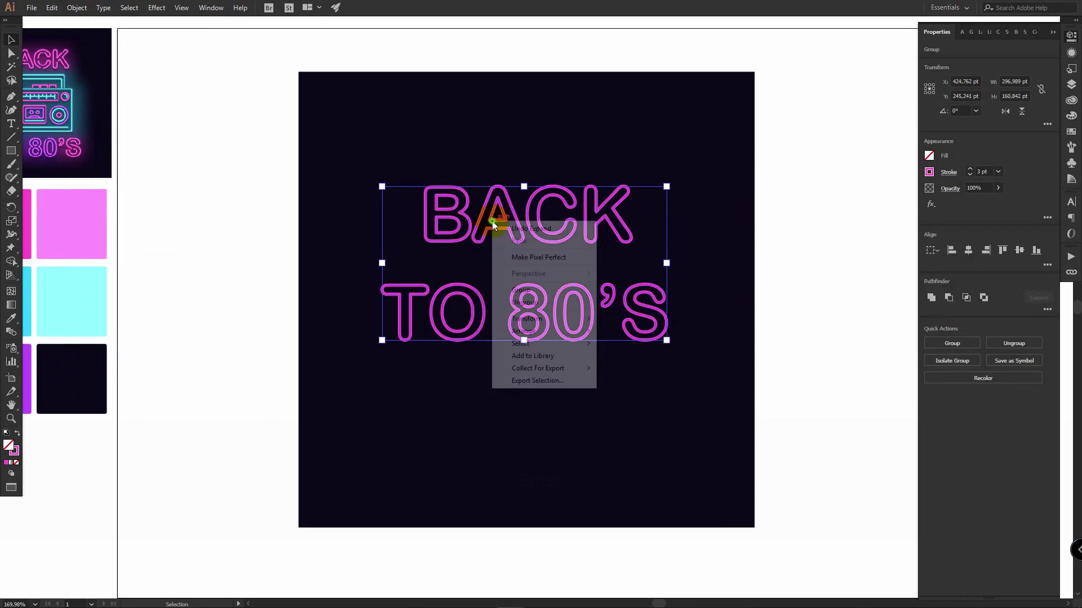
{"action": "left_click", "coordinate": [519, 302]}
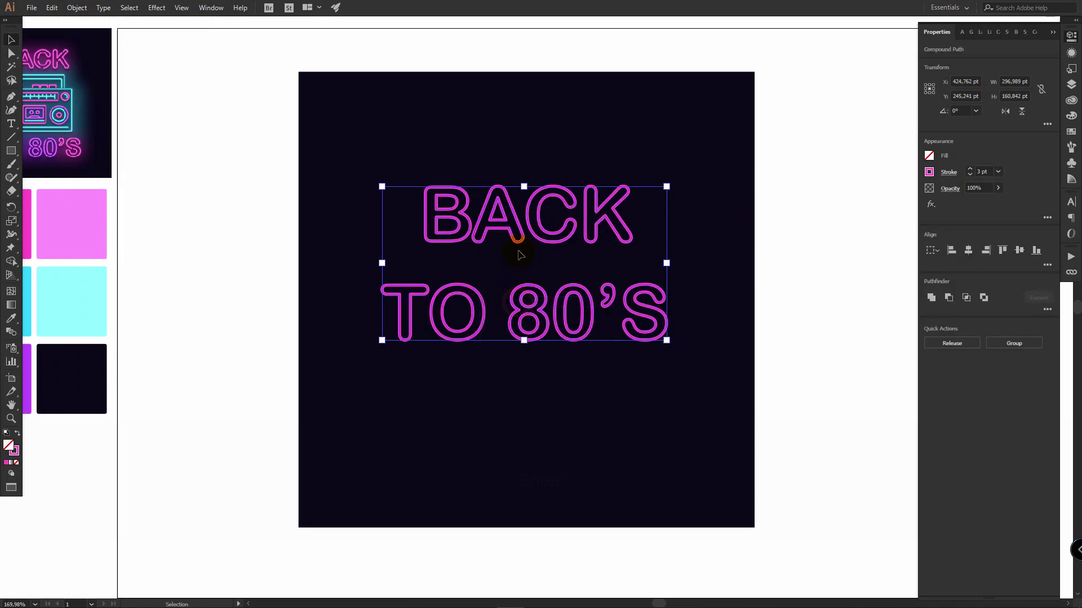
{"action": "right_click", "coordinate": [506, 232]}
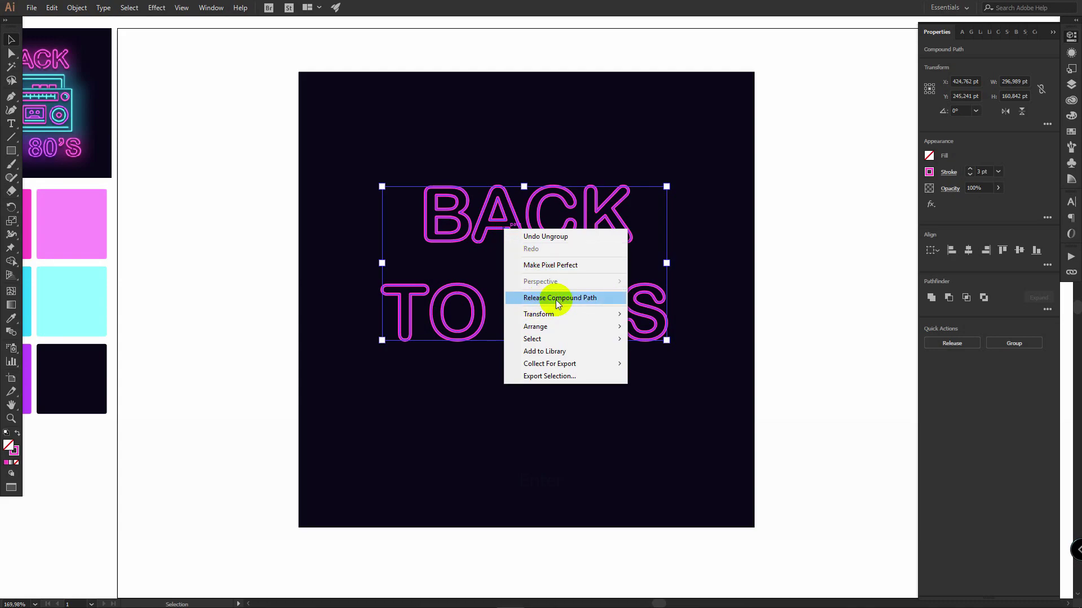
{"action": "left_click", "coordinate": [578, 299]}
With the Scissors tool, cut the lower edge of the B's upper inner loop near its left corner and delete the short segment.
{"action": "key", "text": "z"}
{"action": "left_click_drag", "start_coordinate": [434, 265], "coordinate": [739, 204]}
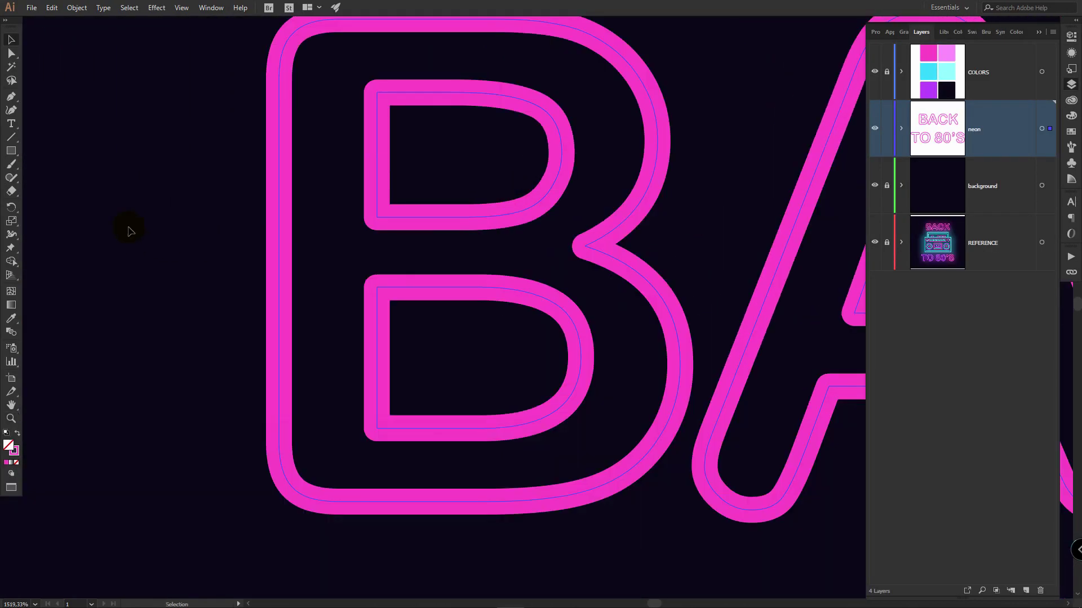
{"action": "left_click", "coordinate": [130, 220]}
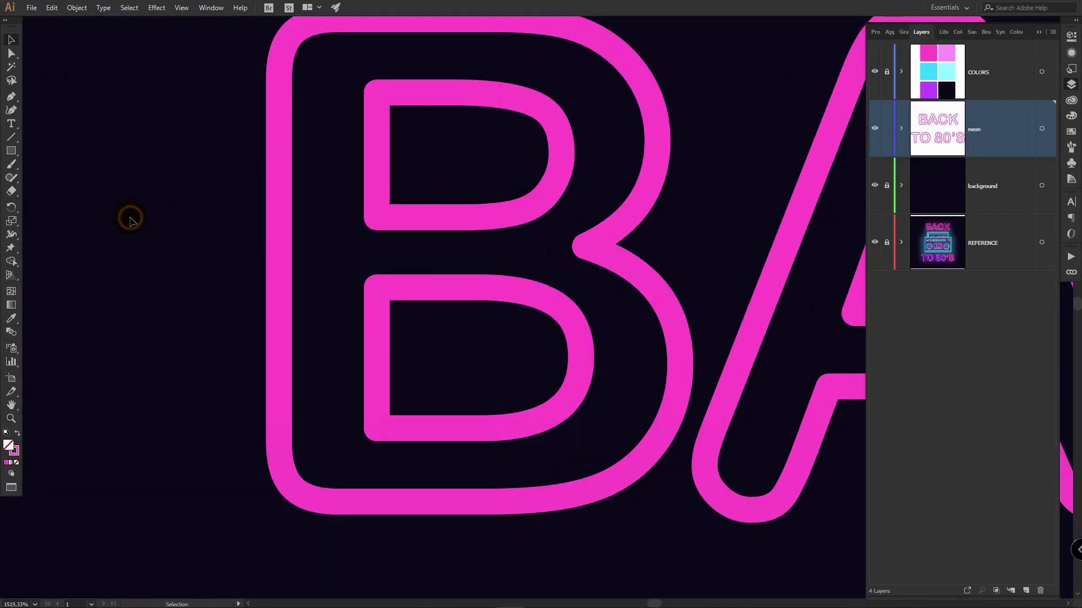
{"action": "key", "text": "c"}
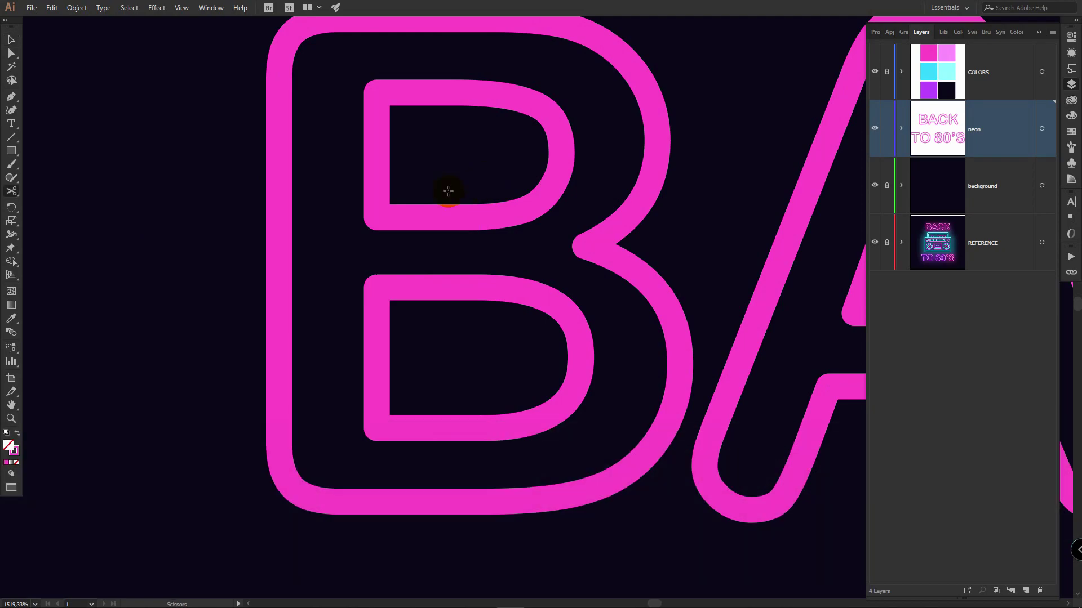
{"action": "left_click", "coordinate": [390, 212]}
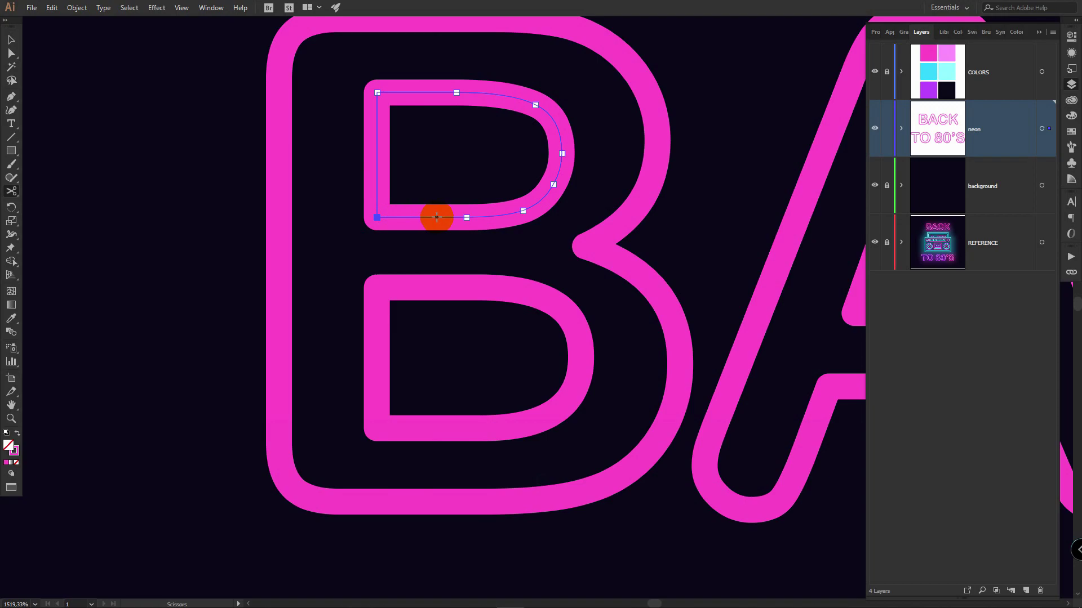
{"action": "key", "text": "v"}
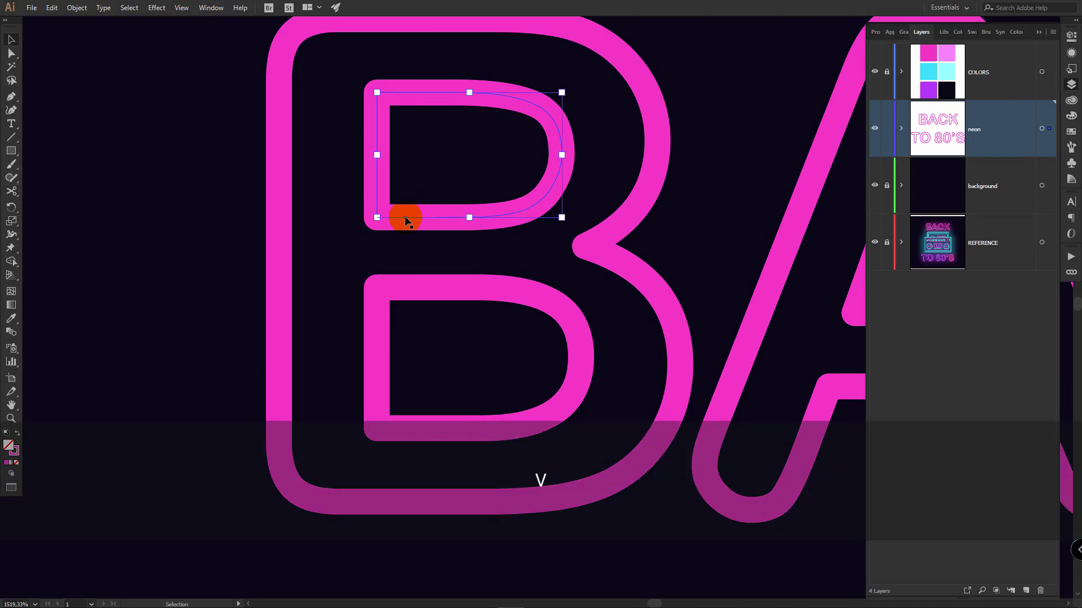
{"action": "left_click", "coordinate": [404, 220]}
{"action": "key", "text": "Delete"}
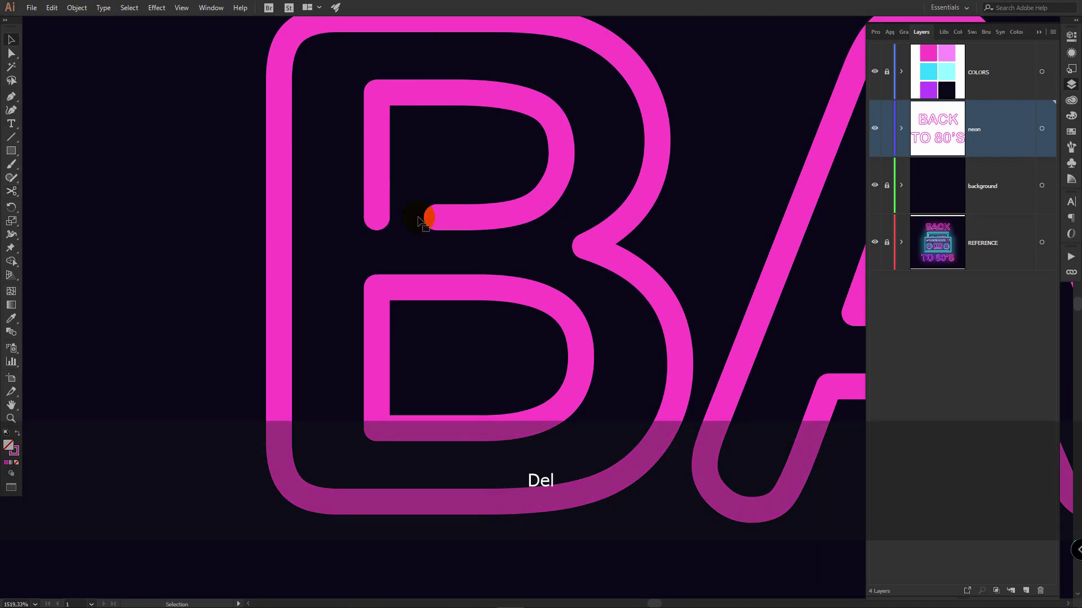
Cut the left edge of the B's lower inner loop below its upper corner with the Scissors tool and delete the short segment.
{"action": "key", "text": "c"}
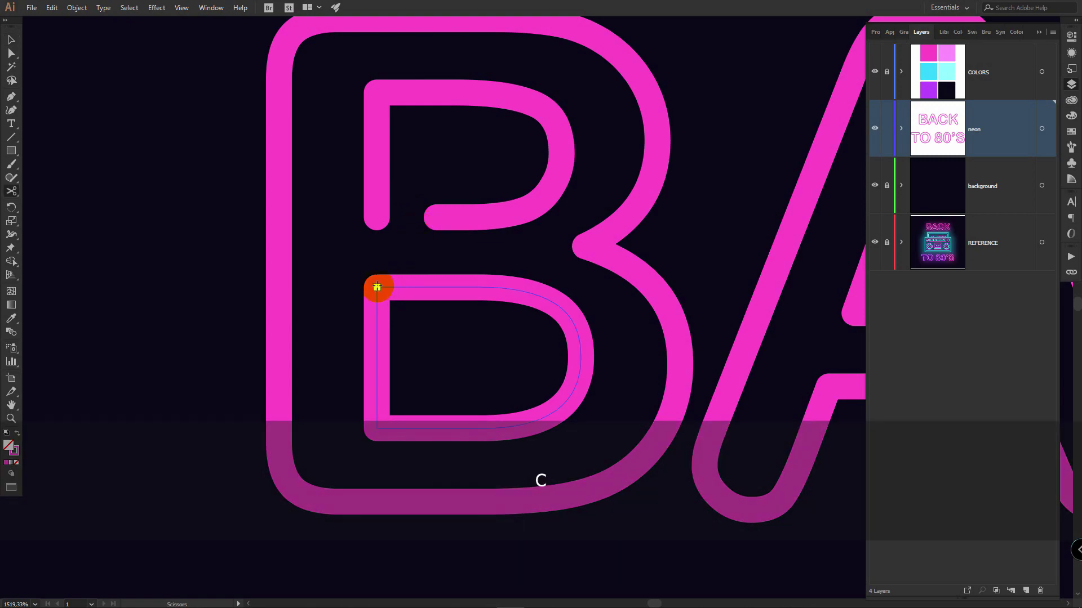
{"action": "left_click", "coordinate": [376, 287]}
{"action": "left_click", "coordinate": [376, 337]}
{"action": "key", "text": "v"}
{"action": "left_click", "coordinate": [376, 317]}
{"action": "key", "text": "Delete"}
Cut the bottom edge of the B's outer outline near its left corner and delete the short segment.
{"action": "key", "text": "c"}
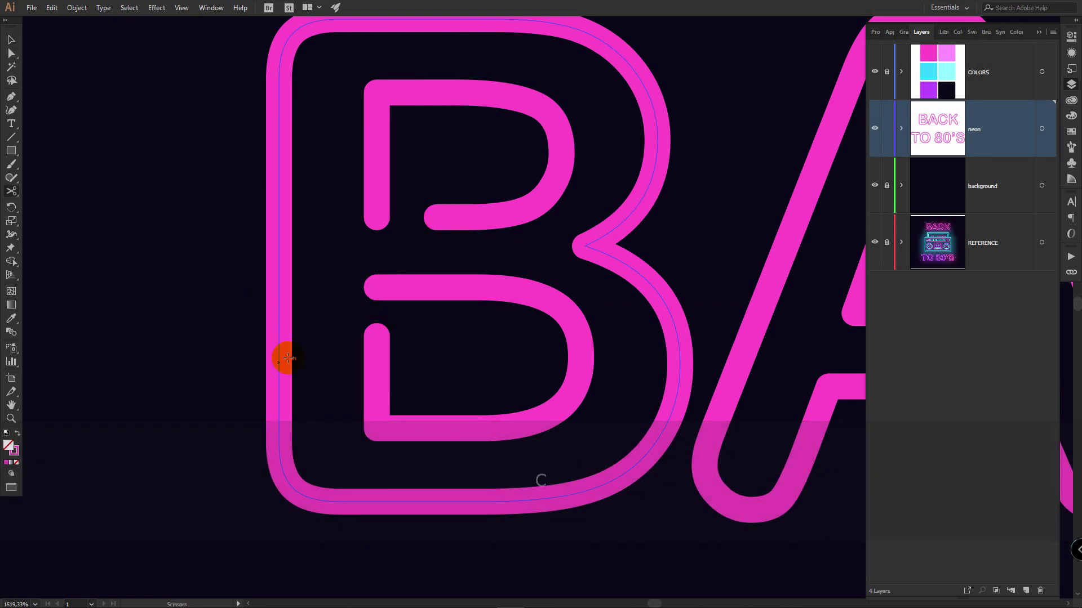
{"action": "left_click", "coordinate": [415, 502]}
{"action": "left_click", "coordinate": [338, 502]}
{"action": "key", "text": "v"}
{"action": "left_click", "coordinate": [383, 502]}
{"action": "key", "text": "Delete"}
Open short gaps in the A at the right end of the inner triangle's base and on the left leg's inner edge.
{"action": "left_click_drag", "start_coordinate": [739, 242], "coordinate": [241, 257]}
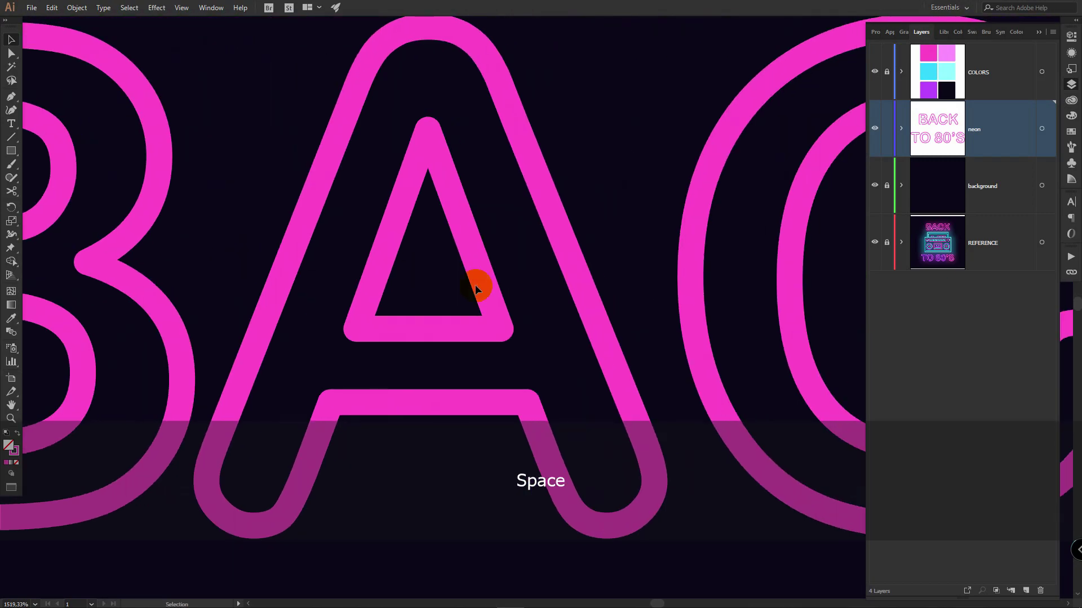
{"action": "key", "text": "c"}
{"action": "left_click", "coordinate": [442, 330]}
{"action": "key", "text": "Delete"}
{"action": "left_click_drag", "start_coordinate": [470, 355], "coordinate": [505, 297]}
{"action": "key", "text": "c"}
{"action": "left_click", "coordinate": [357, 372]}
{"action": "key", "text": "Delete"}
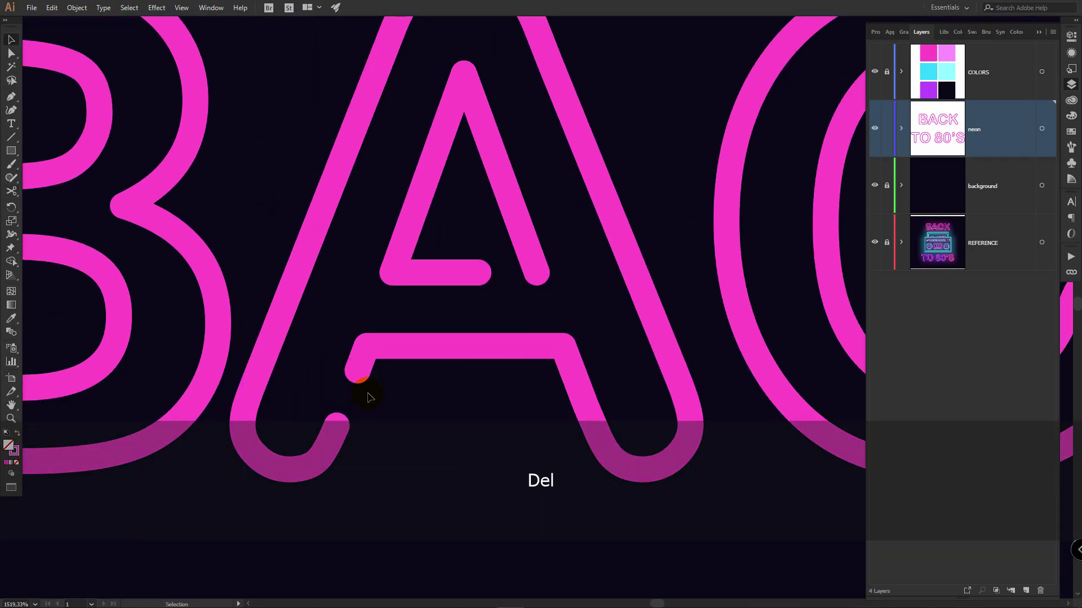
Cut the inner curve of the C at its lower left and delete the short segment.
{"action": "left_click_drag", "start_coordinate": [839, 215], "coordinate": [317, 249]}
{"action": "key", "text": "c"}
{"action": "left_click", "coordinate": [307, 305]}
{"action": "left_click", "coordinate": [324, 359]}
{"action": "key", "text": "v"}
{"action": "left_click", "coordinate": [314, 331]}
{"action": "key", "text": "Delete"}
Cut the outer curve of the C at its upper left and delete the short segment.
{"action": "left_click_drag", "start_coordinate": [343, 343], "coordinate": [379, 283]}
{"action": "key", "text": "c"}
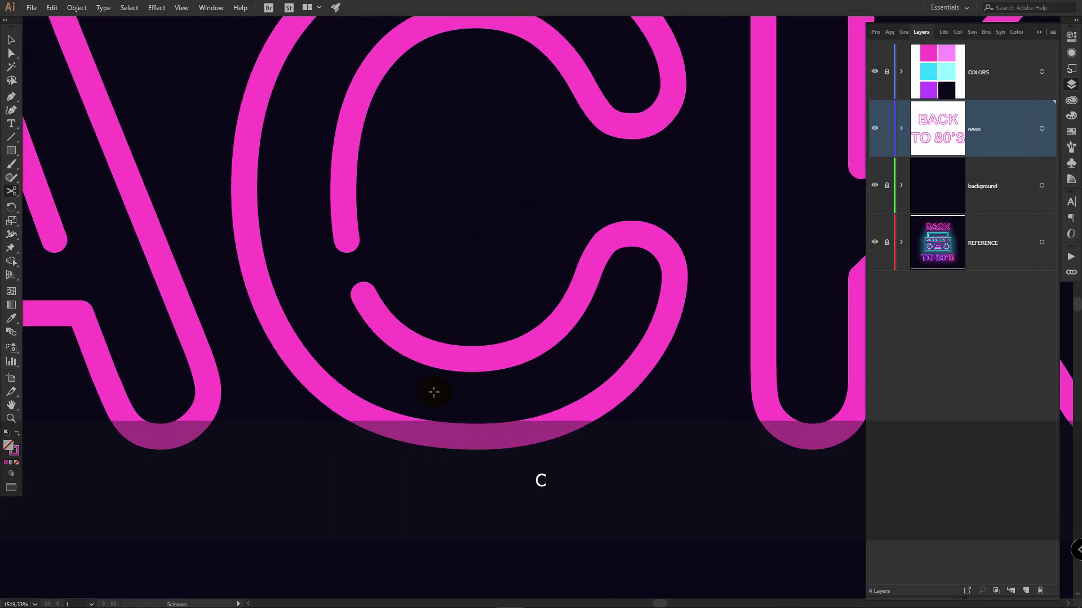
{"action": "left_click_drag", "start_coordinate": [432, 391], "coordinate": [432, 511]}
{"action": "left_click", "coordinate": [355, 90]}
{"action": "left_click", "coordinate": [299, 136]}
{"action": "key", "text": "v"}
{"action": "left_click", "coordinate": [328, 111]}
{"action": "key", "text": "Delete"}
Open short gaps in the K along its upper arm and on the right edge of its lower stem.
{"action": "left_click_drag", "start_coordinate": [644, 164], "coordinate": [184, 120]}
{"action": "key", "text": "c"}
{"action": "left_click", "coordinate": [494, 147]}
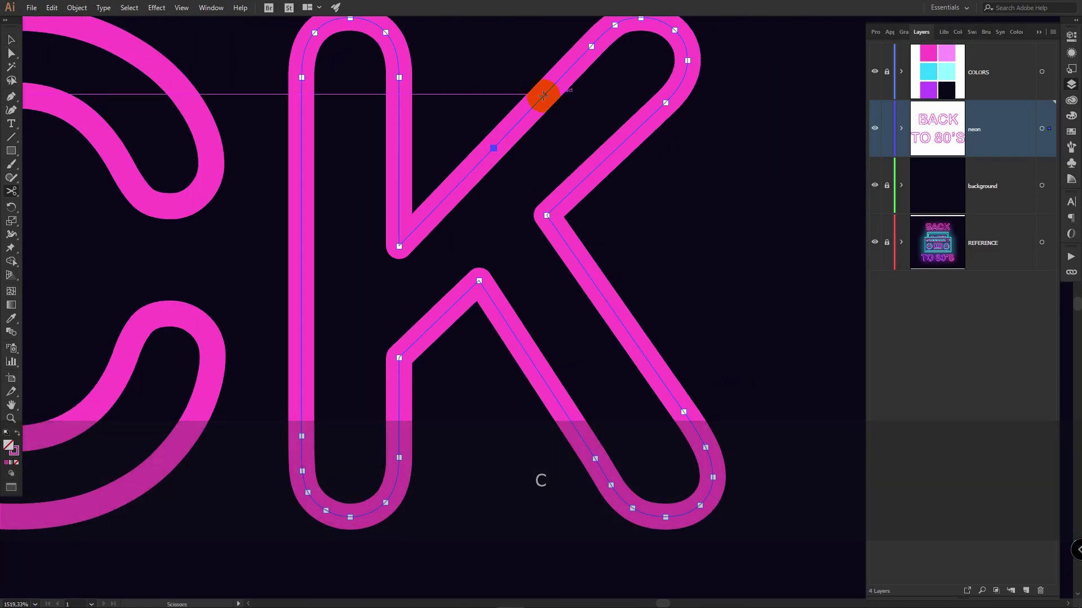
{"action": "key", "text": "c"}
{"action": "left_click", "coordinate": [399, 360]}
{"action": "left_click", "coordinate": [399, 389]}
{"action": "key", "text": "v"}
{"action": "left_click", "coordinate": [399, 377]}
{"action": "key", "text": "Delete"}
Cut the lower edge of the T's left crossbar arm and delete the short segment.
{"action": "key", "text": "z"}
{"action": "left_click_drag", "start_coordinate": [497, 376], "coordinate": [333, 374]}
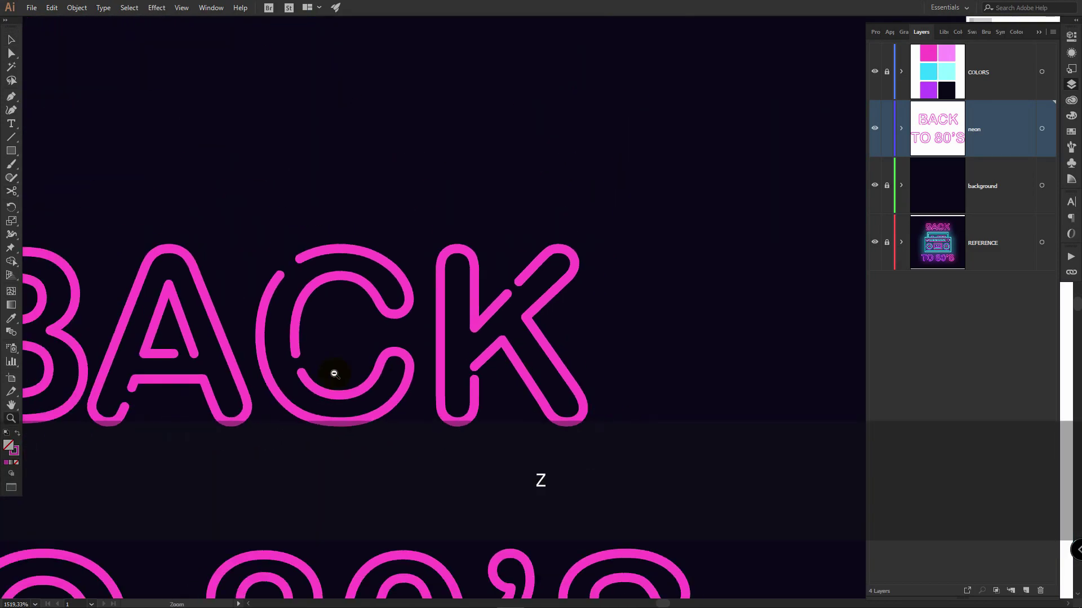
{"action": "key", "text": "c"}
{"action": "left_click", "coordinate": [355, 176]}
{"action": "left_click", "coordinate": [293, 176]}
{"action": "key", "text": "v"}
{"action": "left_click", "coordinate": [320, 177]}
{"action": "key", "text": "Delete"}
Cut the inner loop of the letter O on its lower right side and delete the short segment.
{"action": "key", "text": "c"}
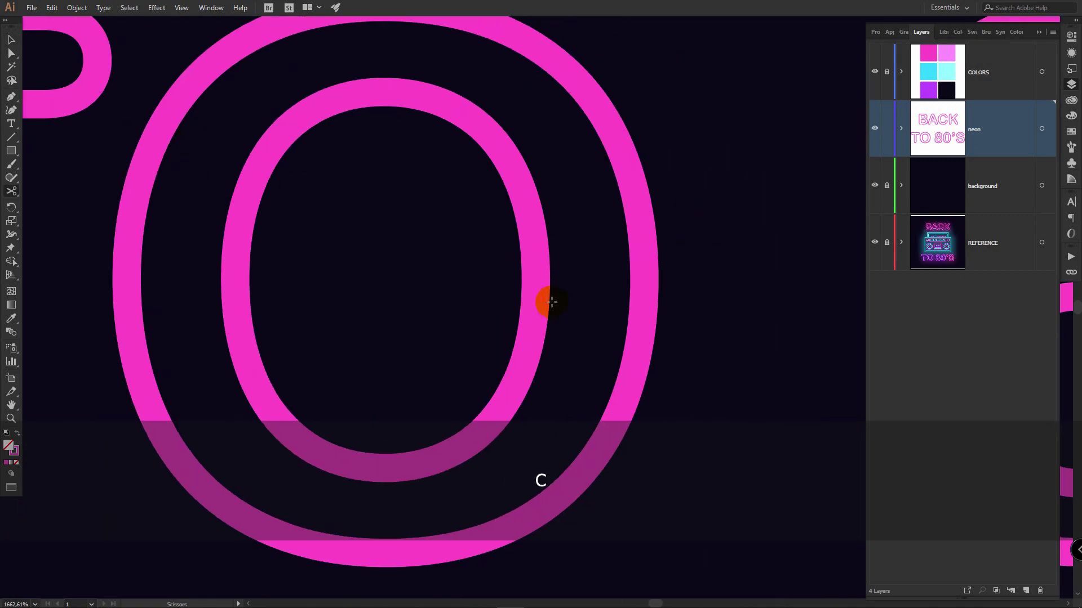
{"action": "left_click", "coordinate": [535, 309]}
{"action": "left_click", "coordinate": [523, 367]}
{"action": "key", "text": "v"}
{"action": "left_click", "coordinate": [531, 338]}
{"action": "key", "text": "Delete"}
Cut out a short segment at the bottom of the letter O's outer outline, just left of centre.
{"action": "key", "text": "c"}
{"action": "left_click", "coordinate": [307, 543]}
{"action": "left_click", "coordinate": [386, 553]}
{"action": "key", "text": "v"}
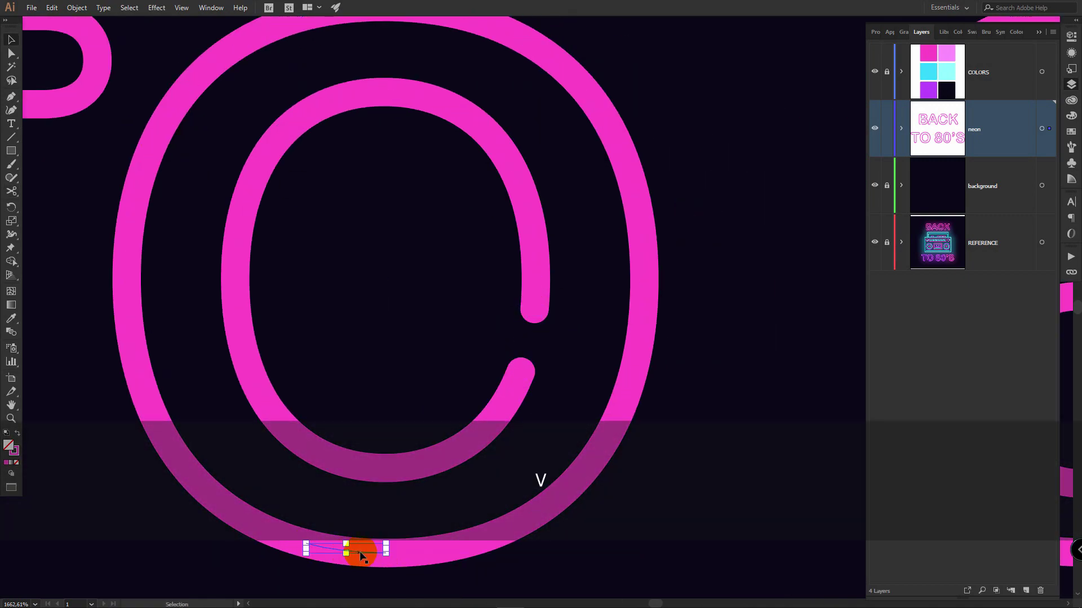
Cut the lower inner loop of the 8 on its right side and delete the short segment.
{"action": "key", "text": "c"}
{"action": "left_click", "coordinate": [553, 296]}
{"action": "left_click", "coordinate": [563, 358]}
{"action": "key", "text": "v"}
{"action": "left_click", "coordinate": [562, 325]}
{"action": "key", "text": "Delete"}
Open short gaps in the 8 at the lower left of its upper inner loop and on its outer outline below the left waist.
{"action": "key", "text": "c"}
{"action": "left_click", "coordinate": [421, 163]}
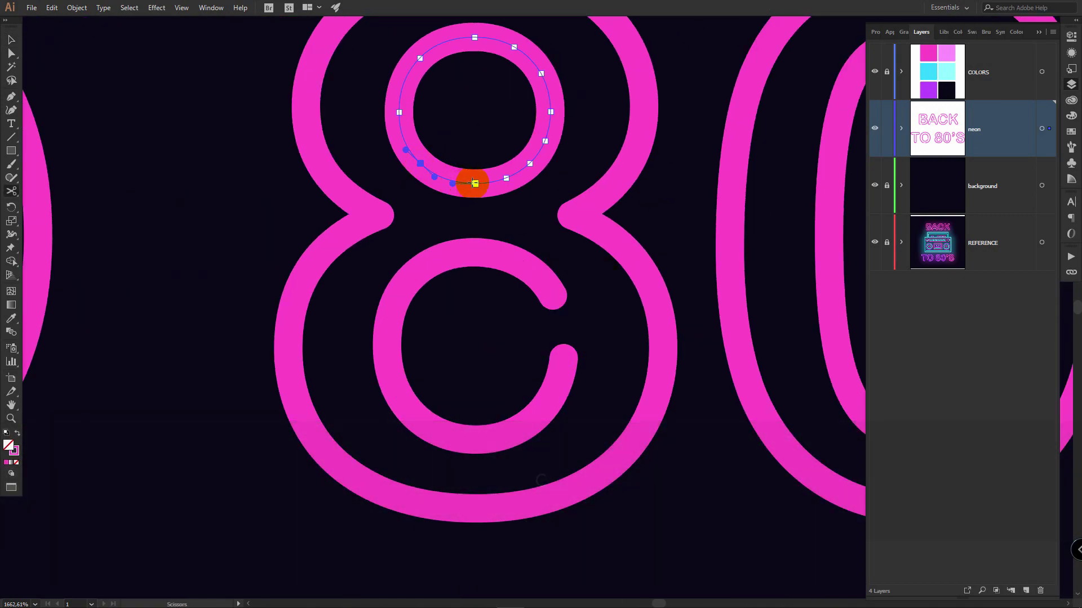
{"action": "left_click", "coordinate": [323, 252]}
{"action": "left_click", "coordinate": [298, 294]}
{"action": "key", "text": "v"}
{"action": "left_click", "coordinate": [310, 272]}
{"action": "key", "text": "Delete"}
Cut the inner loop of the digit 0 on its lower left side and delete the short segment.
{"action": "left_click_drag", "start_coordinate": [654, 245], "coordinate": [223, 204]}
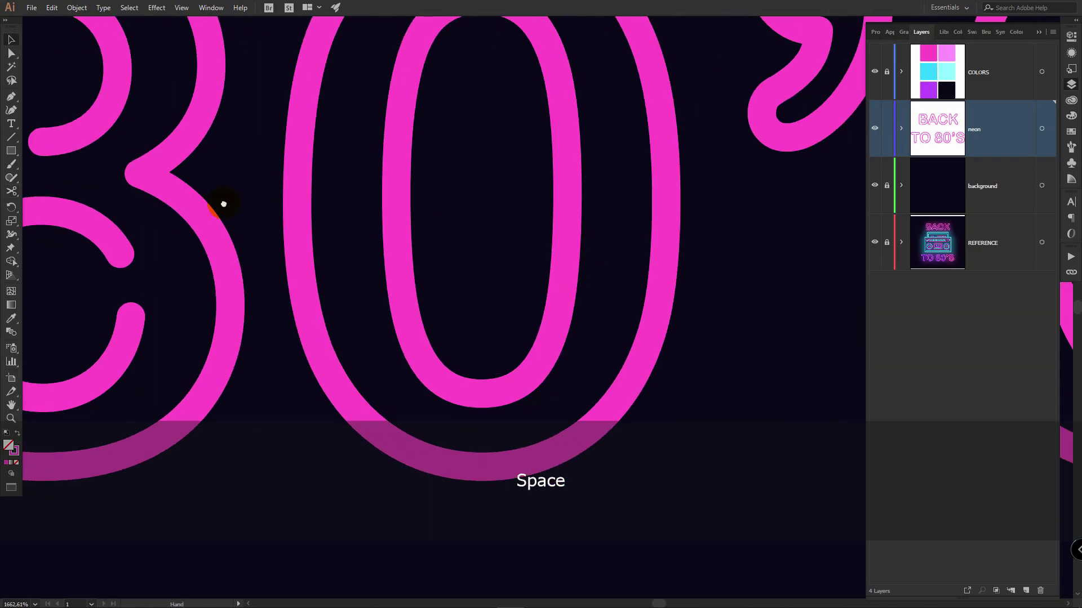
{"action": "key", "text": "c"}
{"action": "left_click", "coordinate": [394, 244]}
{"action": "key", "text": "v"}
{"action": "left_click", "coordinate": [396, 276]}
{"action": "key", "text": "Delete"}
Cut the outer outline of the digit 0 on its lower right side and delete the short segment.
{"action": "left_click", "coordinate": [659, 286]}
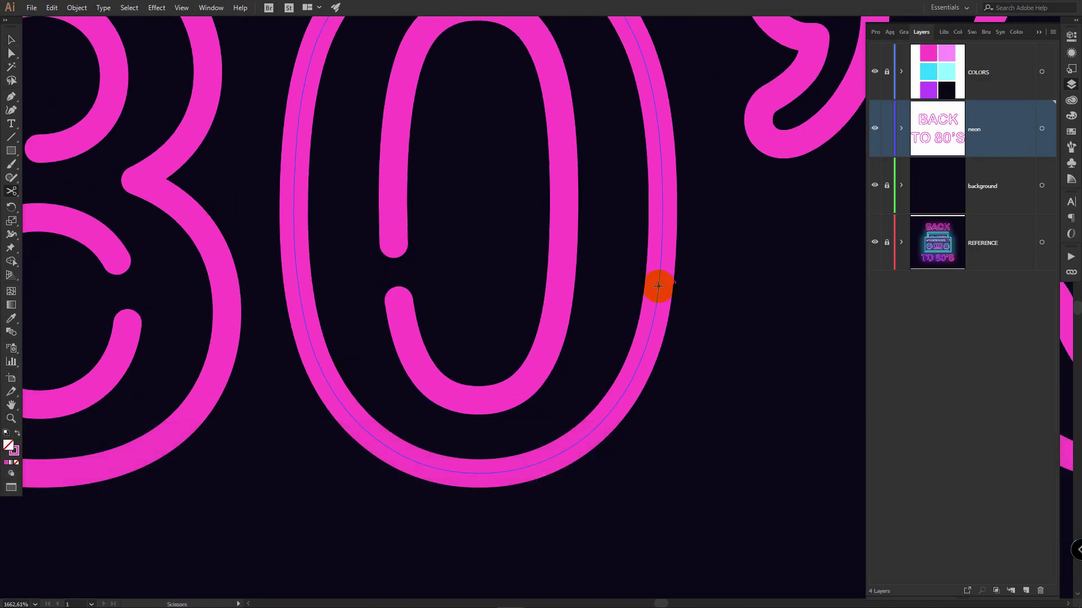
{"action": "left_click", "coordinate": [642, 359]}
{"action": "key", "text": "v"}
{"action": "left_click", "coordinate": [653, 322]}
{"action": "key", "text": "Delete"}
Cut the apostrophe's outline on its inner left side and delete the short segment.
{"action": "left_click_drag", "start_coordinate": [827, 76], "coordinate": [302, 235]}
{"action": "key", "text": "c"}
{"action": "left_click", "coordinate": [291, 196]}
{"action": "left_click", "coordinate": [240, 170]}
{"action": "key", "text": "v"}
{"action": "left_click", "coordinate": [261, 189]}
{"action": "key", "text": "Delete"}
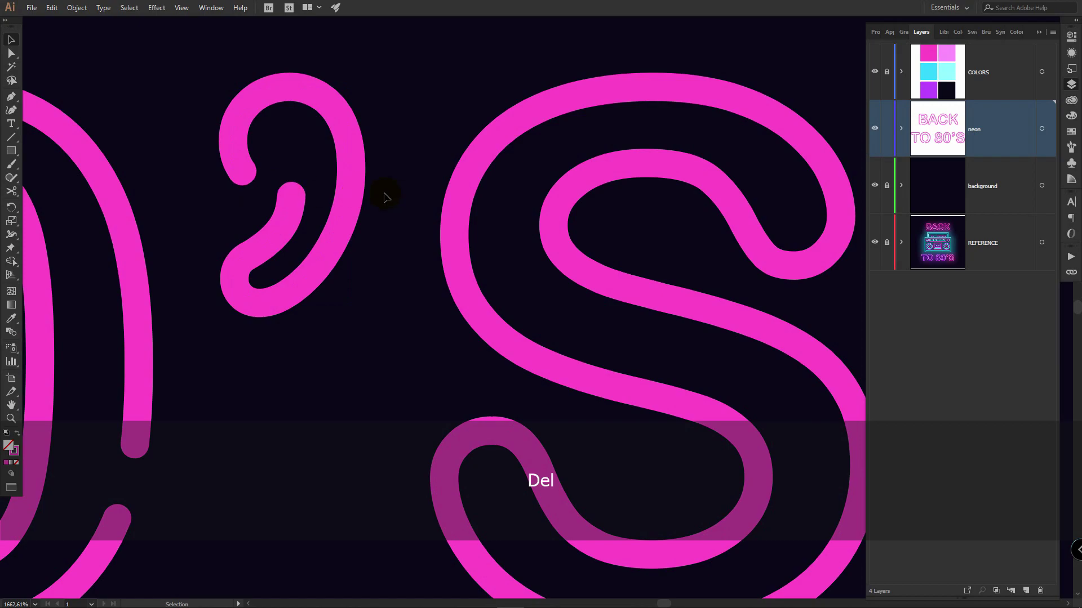
Open two short gaps in the S, one along the upper edge of its diagonal stroke and one in its lower inner curve.
{"action": "left_click_drag", "start_coordinate": [670, 299], "coordinate": [465, 224]}
{"action": "key", "text": "c"}
{"action": "left_click", "coordinate": [466, 225]}
{"action": "left_click", "coordinate": [526, 243]}
{"action": "key", "text": "c"}
{"action": "left_click", "coordinate": [489, 342]}
{"action": "left_click", "coordinate": [552, 333]}
{"action": "key", "text": "v"}
{"action": "left_click", "coordinate": [525, 339]}
{"action": "key", "text": "Delete"}
Move TO 80'S straight down to the bottom of the artboard and BACK straight up to the top.
{"action": "left_click_drag", "start_coordinate": [256, 264], "coordinate": [608, 333]}
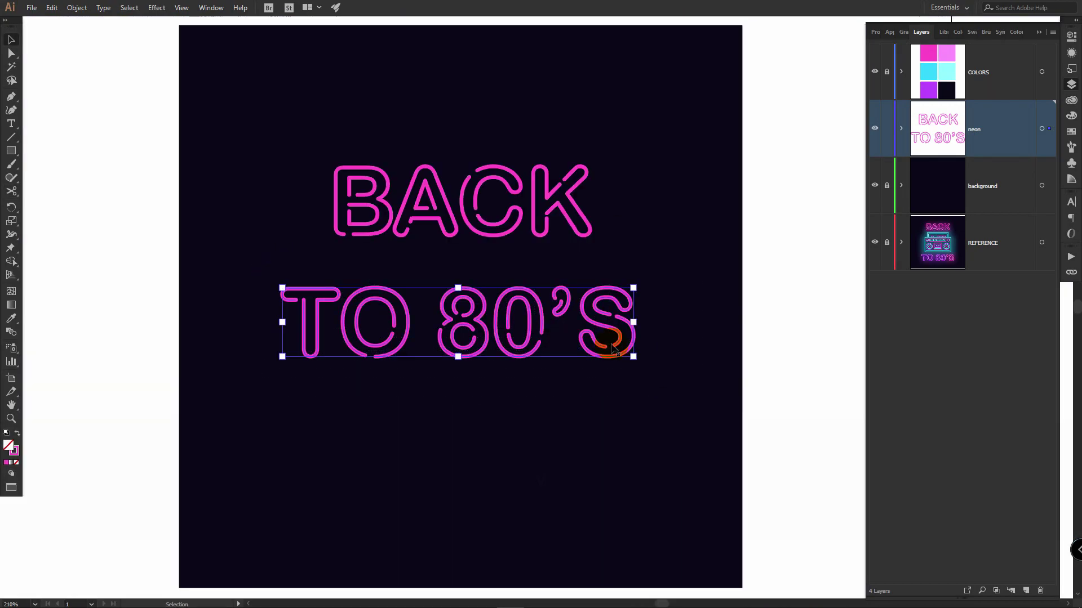
{"action": "left_click_drag", "start_coordinate": [526, 292], "coordinate": [553, 502]}
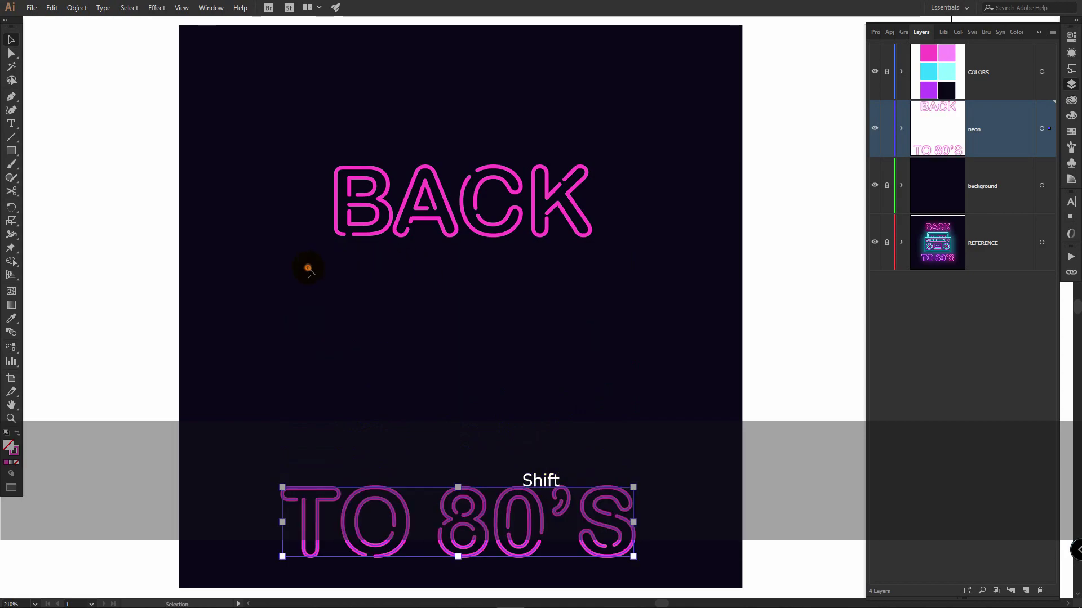
{"action": "left_click_drag", "start_coordinate": [306, 271], "coordinate": [597, 169]}
{"action": "left_click_drag", "start_coordinate": [558, 182], "coordinate": [558, 62]}
{"action": "left_click", "coordinate": [489, 230]}
Draw a large rectangle between the words for the boombox body and a narrow horizontal rectangle inside its upper part.
{"action": "key", "text": "z"}
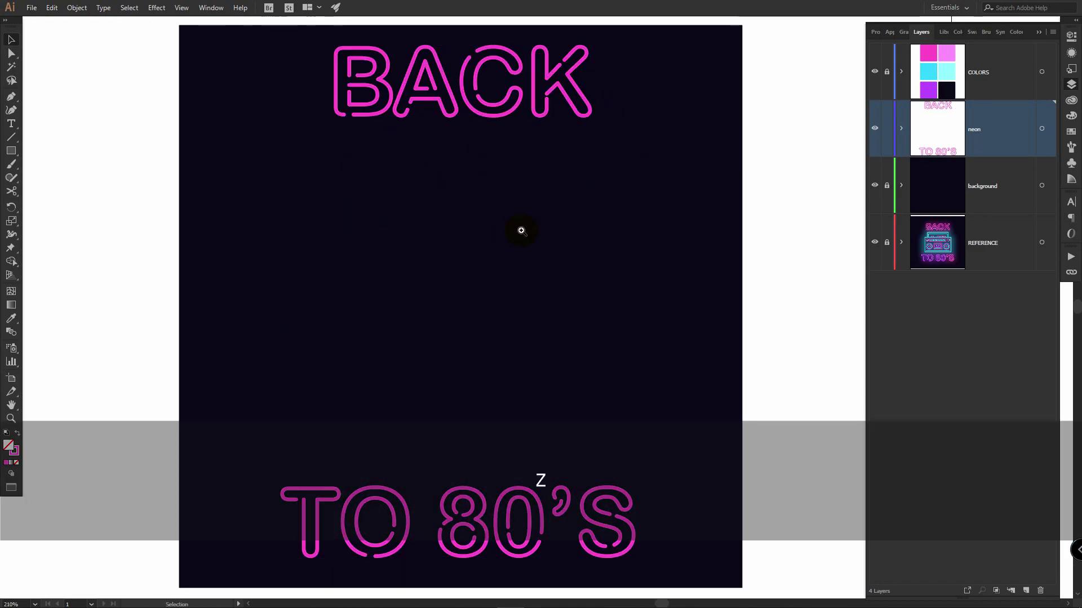
{"action": "left_click_drag", "start_coordinate": [522, 231], "coordinate": [505, 234]}
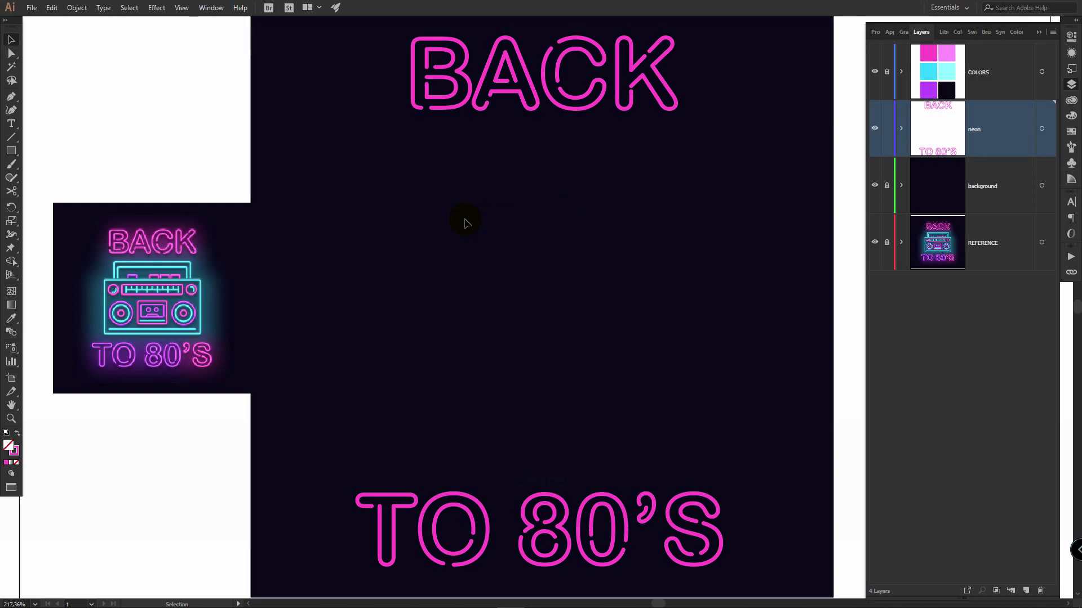
{"action": "key", "text": "m"}
{"action": "left_click_drag", "start_coordinate": [408, 199], "coordinate": [700, 382]}
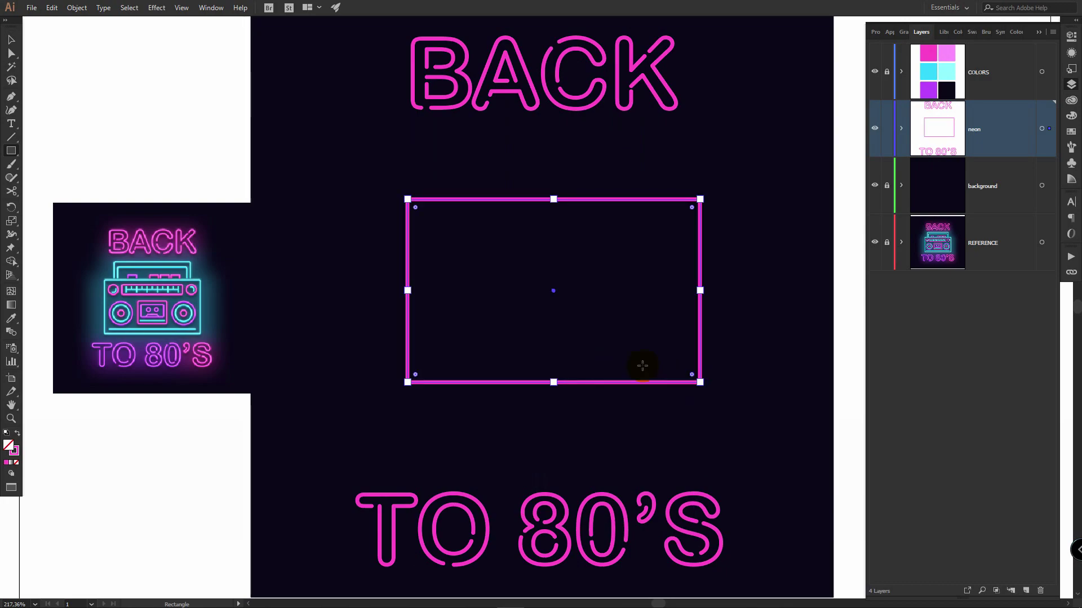
{"action": "left_click_drag", "start_coordinate": [464, 215], "coordinate": [661, 247]}
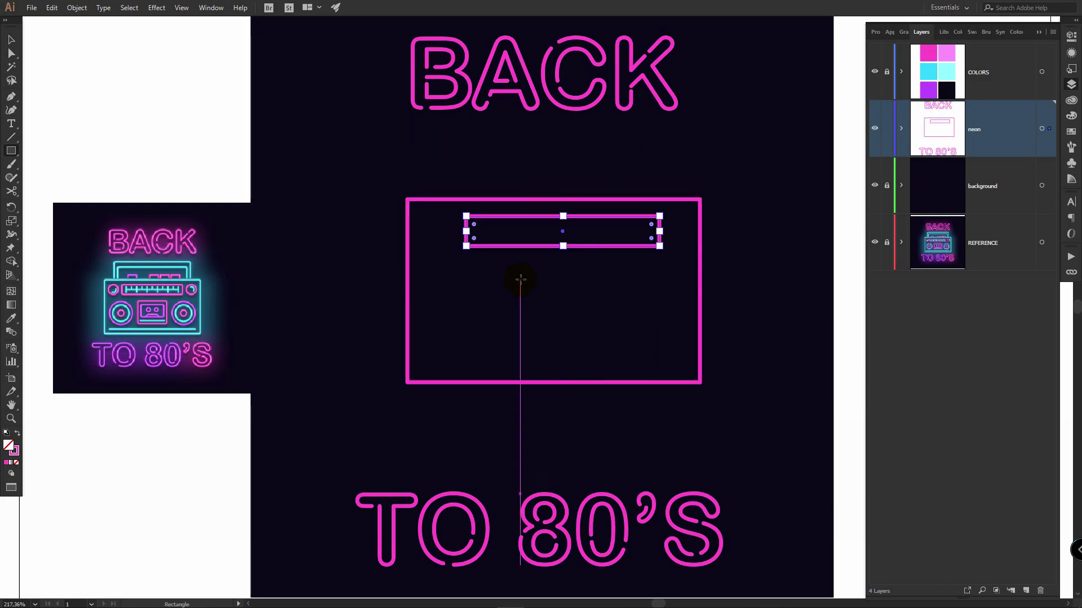
Draw a rectangle for the cassette window in the body's lower middle and a small cassette rectangle outside the body to its left.
{"action": "left_click_drag", "start_coordinate": [520, 285], "coordinate": [613, 360]}
{"action": "left_click_drag", "start_coordinate": [298, 257], "coordinate": [376, 300]}
{"action": "key", "text": "v"}
{"action": "left_click", "coordinate": [355, 335]}
Place two small circles side by side inside the small cassette rectangle.
{"action": "key", "text": "l"}
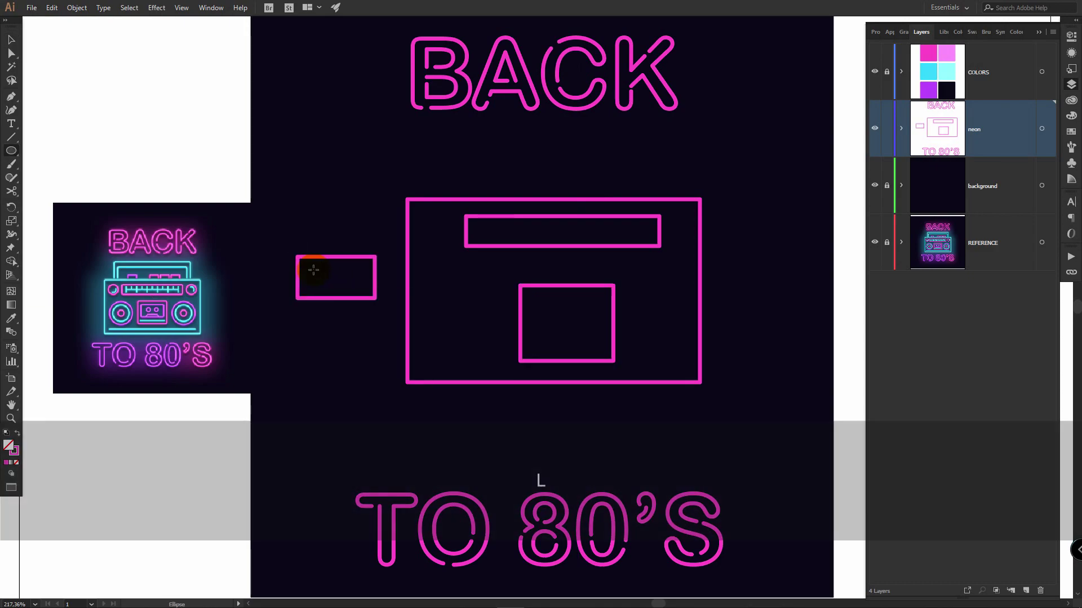
{"action": "left_click_drag", "start_coordinate": [312, 267], "coordinate": [330, 286]}
{"action": "mouse_move", "coordinate": [220, 295]}
{"action": "left_mouse_down"}
{"action": "mouse_move", "coordinate": [809, 236]}
{"action": "mouse_move", "coordinate": [470, 257]}
{"action": "left_mouse_up"}
{"action": "key", "text": "v"}
{"action": "left_click_drag", "start_coordinate": [268, 233], "coordinate": [373, 232]}
{"action": "left_click", "coordinate": [269, 233]}
{"action": "left_click", "coordinate": [373, 241], "text": "shift"}
{"action": "left_click", "coordinate": [473, 226]}
With the Pen tool, draw the left half of a trapezoid below the reels, from the cassette's centre line to its bottom edge.
{"action": "key", "text": "p"}
{"action": "key", "text": "Caps_Lock"}
{"action": "left_click", "coordinate": [294, 288]}
{"action": "left_click", "coordinate": [237, 288], "text": "shift"}
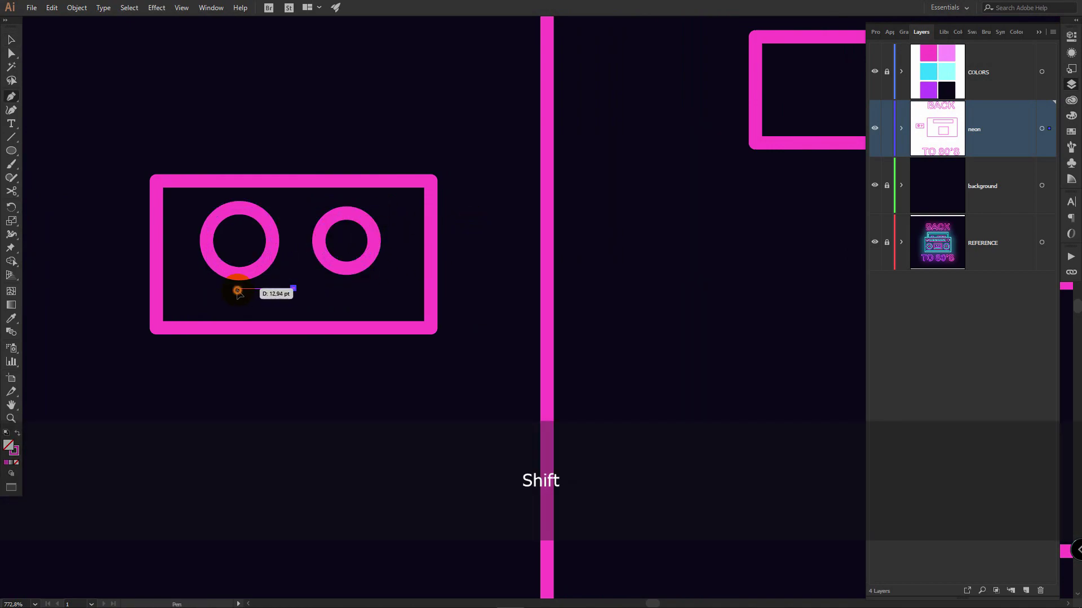
{"action": "left_click", "coordinate": [197, 328], "text": "shift"}
Reflect a copy of the half trapezoid across its centre endpoint and join the two halves.
{"action": "key", "text": "v"}
{"action": "left_click_drag", "start_coordinate": [11, 207], "coordinate": [63, 215]}
{"action": "left_click", "coordinate": [293, 289], "text": "alt"}
{"action": "left_click", "coordinate": [713, 302]}
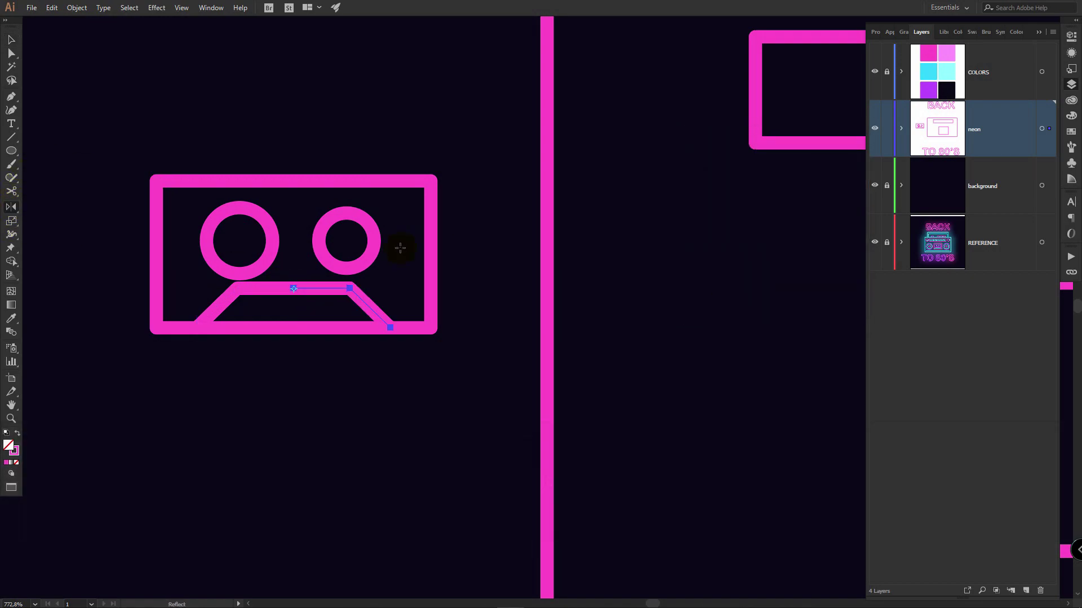
{"action": "key", "text": "a"}
{"action": "left_click_drag", "start_coordinate": [286, 274], "coordinate": [302, 305]}
{"action": "key", "text": "v"}
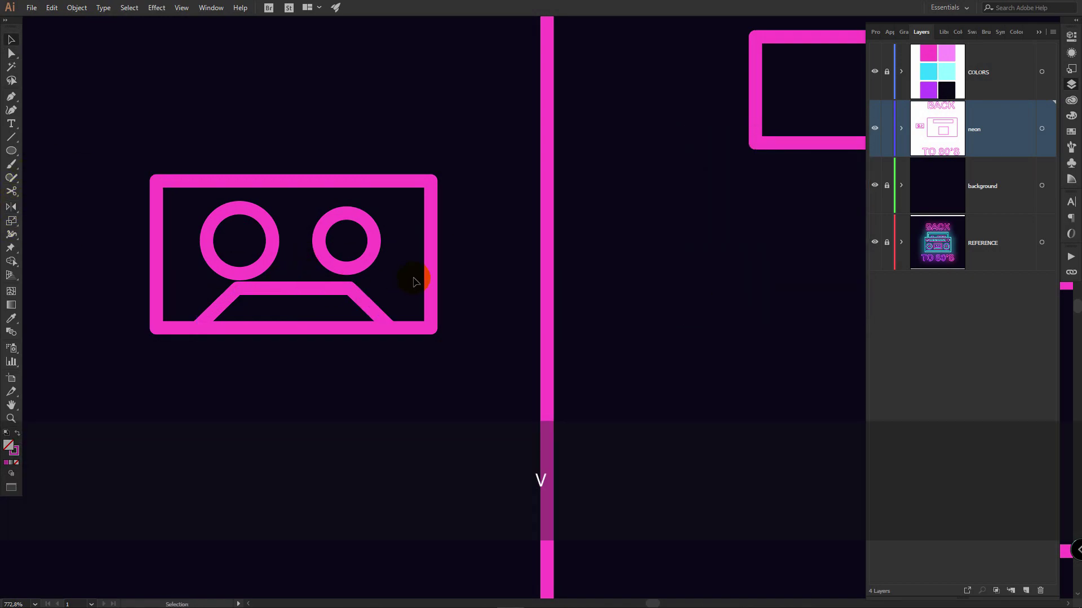
{"action": "left_click", "coordinate": [326, 289], "text": "shift"}
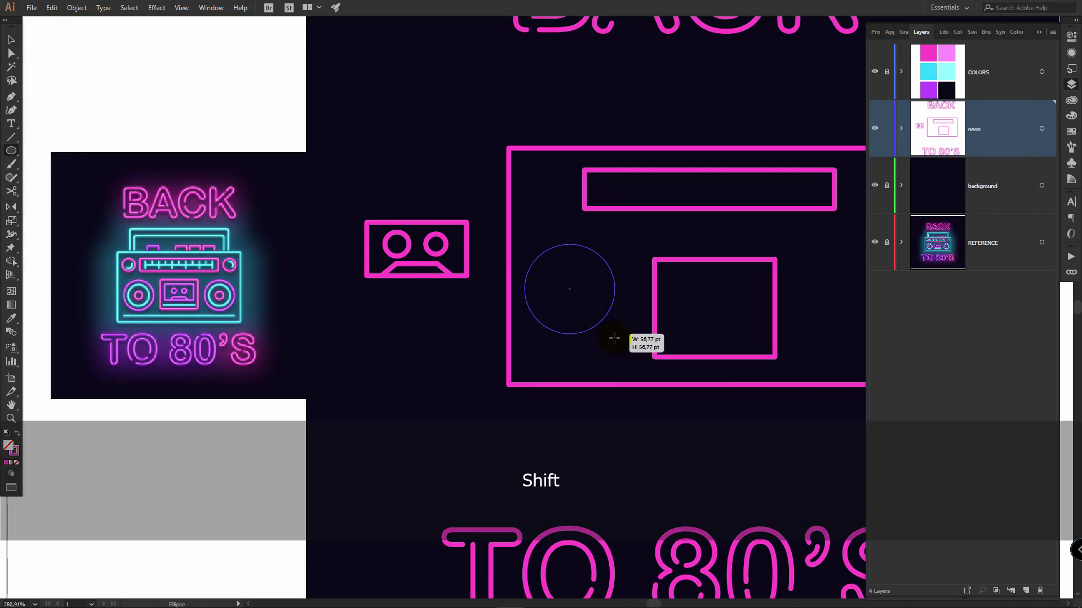
Draw concentric circles for the left speaker beside the cassette window and a smaller concentric pair for the knob above it.
{"action": "left_click_drag", "start_coordinate": [614, 338], "coordinate": [562, 191]}
{"action": "key", "text": "v"}
{"action": "left_click", "coordinate": [640, 235]}
Cut the knob's inner circle with the Scissors tool and delete its larger part, keeping a short lower-right highlight arc.
{"action": "key", "text": "z"}
{"action": "left_click_drag", "start_coordinate": [571, 190], "coordinate": [695, 176]}
{"action": "mouse_move", "coordinate": [555, 171]}
{"action": "left_mouse_down"}
{"action": "mouse_move", "coordinate": [563, 162]}
{"action": "mouse_move", "coordinate": [543, 183]}
{"action": "left_mouse_up"}
{"action": "scroll", "coordinate": [547, 197], "scroll_direction": "up", "scroll_amount": 8}
{"action": "key", "text": "c"}
{"action": "left_click", "coordinate": [472, 258]}
{"action": "left_click", "coordinate": [533, 196]}
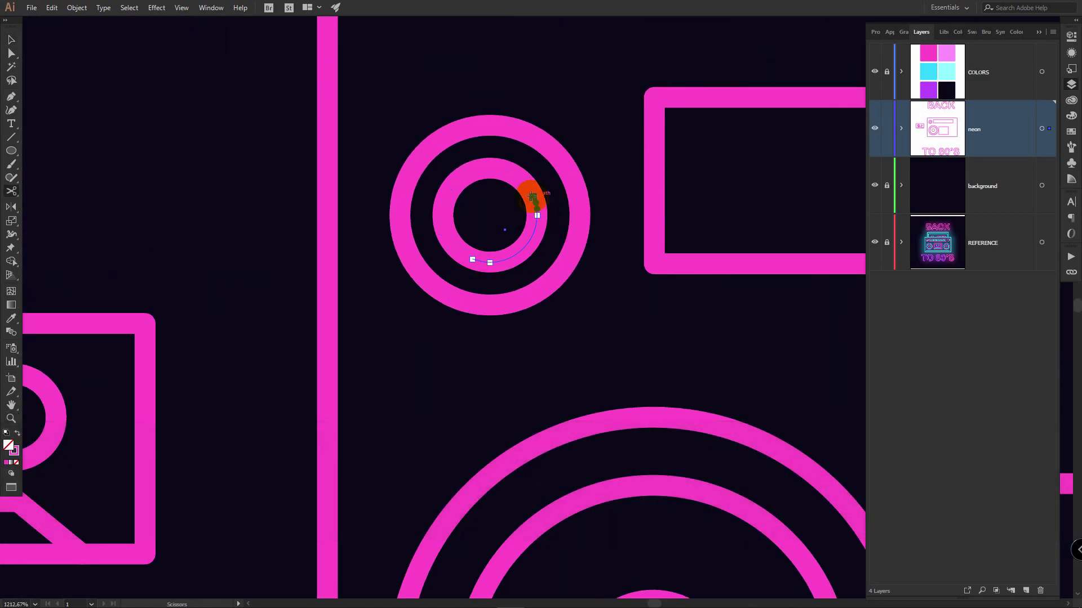
{"action": "key", "text": "v"}
{"action": "left_click", "coordinate": [473, 177]}
{"action": "key", "text": "Delete"}
Group the cassette's two reels and move the whole cassette into the boombox's central window rectangle.
{"action": "scroll", "coordinate": [366, 164], "scroll_direction": "down", "scroll_amount": 6}
{"action": "left_click", "coordinate": [222, 237]}
{"action": "left_click", "coordinate": [256, 230], "text": "shift"}
{"action": "key", "text": "ctrl+g"}
{"action": "left_click", "coordinate": [217, 269]}
{"action": "left_click_drag", "start_coordinate": [139, 186], "coordinate": [311, 294]}
{"action": "left_click_drag", "start_coordinate": [253, 215], "coordinate": [654, 282]}
{"action": "left_click", "coordinate": [780, 272]}
Draw a horizontal line about 145 pt long inside the tuner rectangle, with a centred vertical tick about 14 pt tall at each end.
{"action": "key", "text": "\\"}
{"action": "left_click_drag", "start_coordinate": [468, 169], "coordinate": [773, 169]}
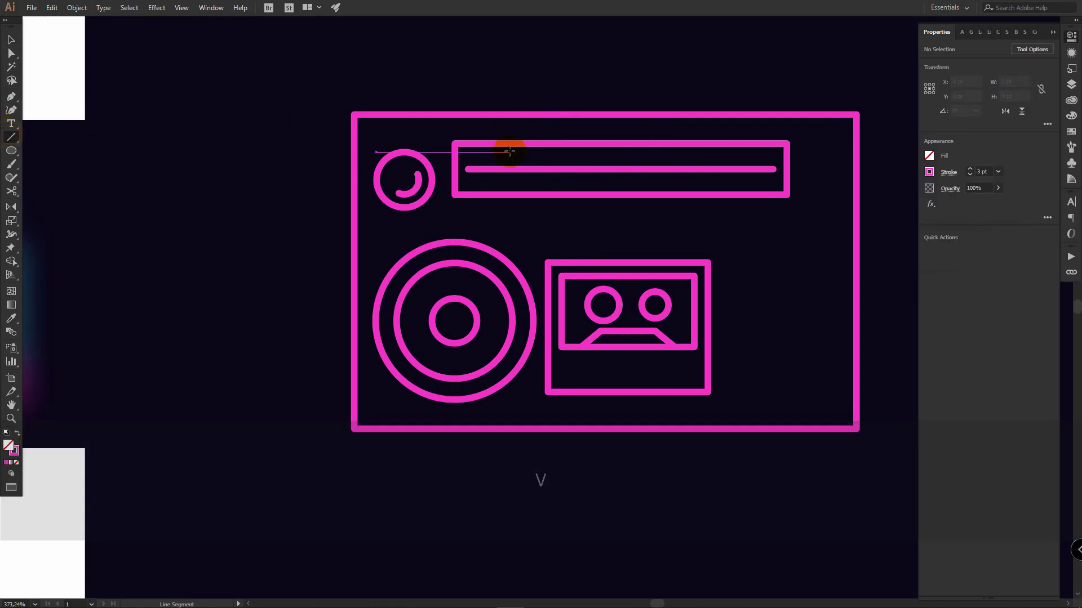
{"action": "left_click_drag", "start_coordinate": [469, 155], "coordinate": [468, 184]}
{"action": "key", "text": "v"}
{"action": "left_click_drag", "start_coordinate": [512, 154], "coordinate": [773, 160]}
{"action": "left_click", "coordinate": [1021, 249]}
{"action": "left_click", "coordinate": [817, 222]}
{"action": "scroll", "coordinate": [755, 146], "scroll_direction": "up", "scroll_amount": 4}
{"action": "left_click_drag", "start_coordinate": [749, 147], "coordinate": [676, 146]}
{"action": "left_click", "coordinate": [638, 300]}
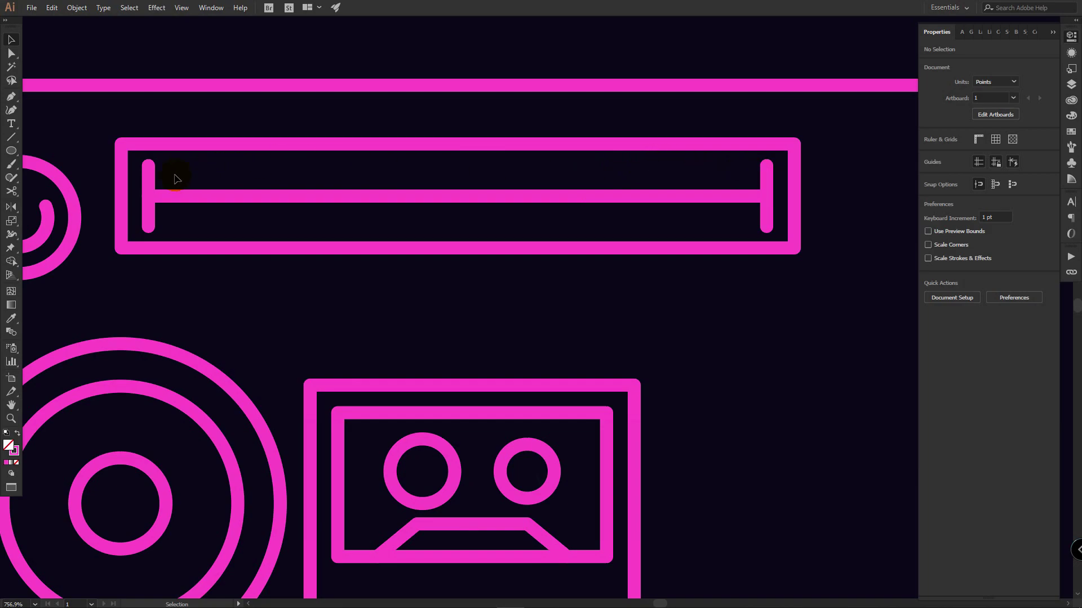
Blend the two vertical end ticks of the tuner scale with the Blend tool.
{"action": "left_click", "coordinate": [146, 178]}
{"action": "left_click", "coordinate": [765, 169], "text": "shift"}
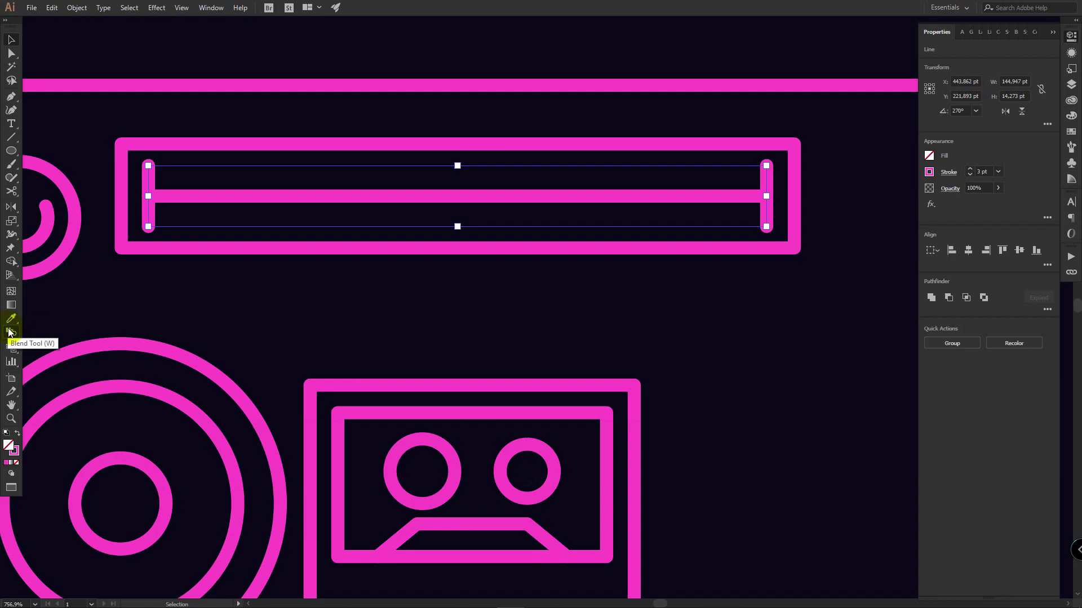
{"action": "left_click", "coordinate": [10, 333]}
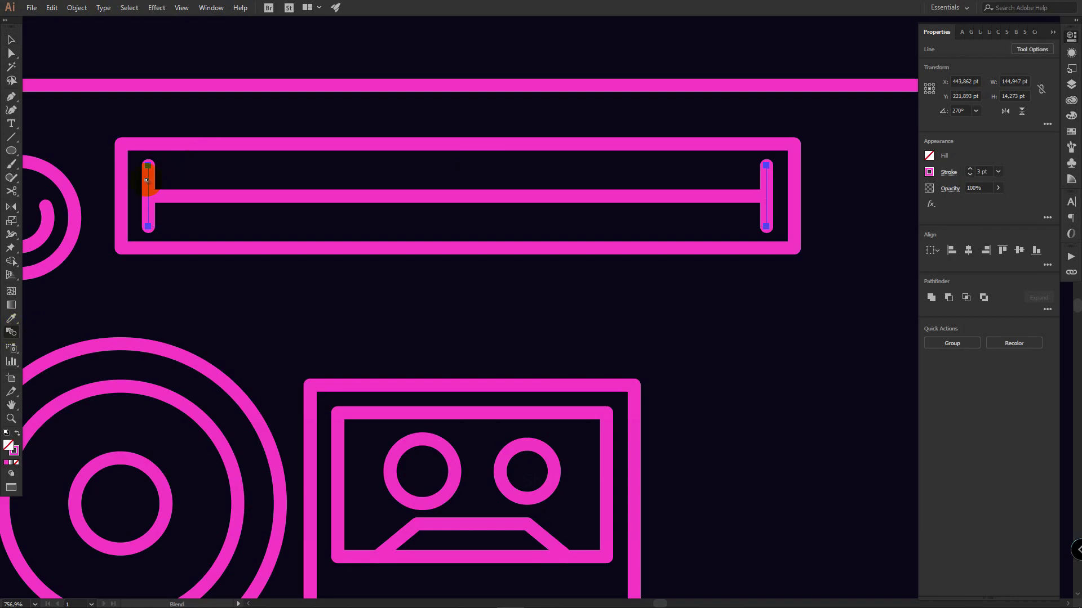
{"action": "left_click", "coordinate": [767, 178]}
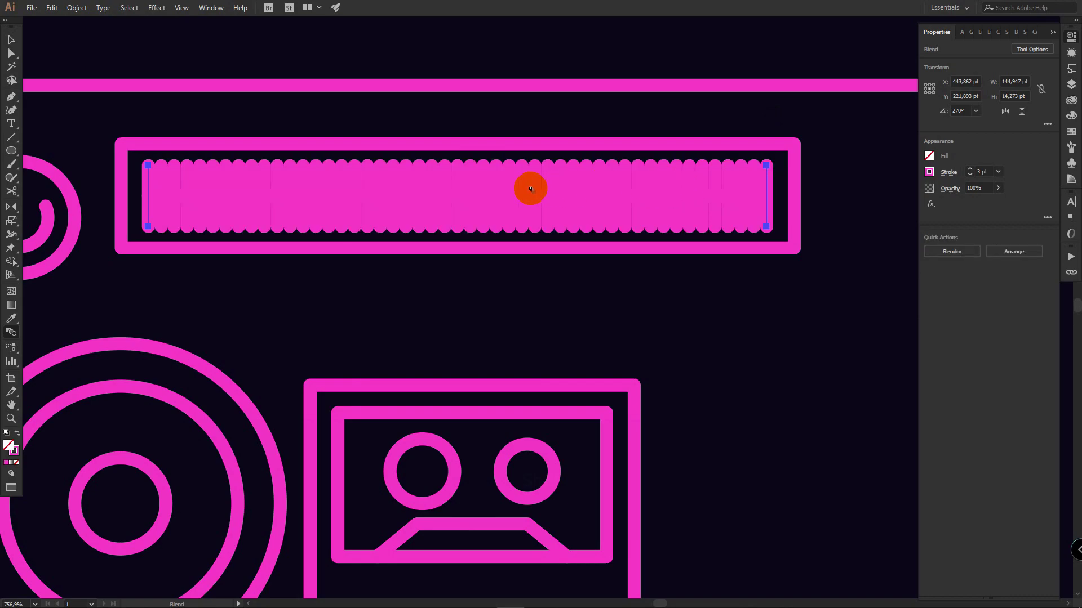
Set the tick blend's spacing to Specified Steps with 4 steps.
{"action": "key", "text": "Return"}
{"action": "left_click", "coordinate": [784, 230]}
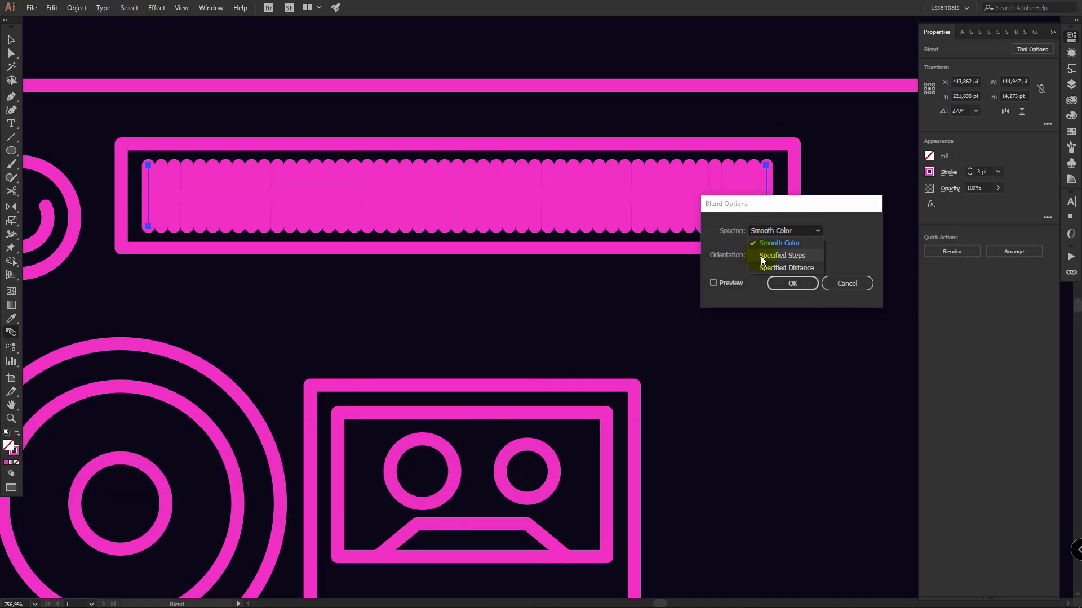
{"action": "left_click", "coordinate": [800, 256]}
{"action": "left_click", "coordinate": [729, 284]}
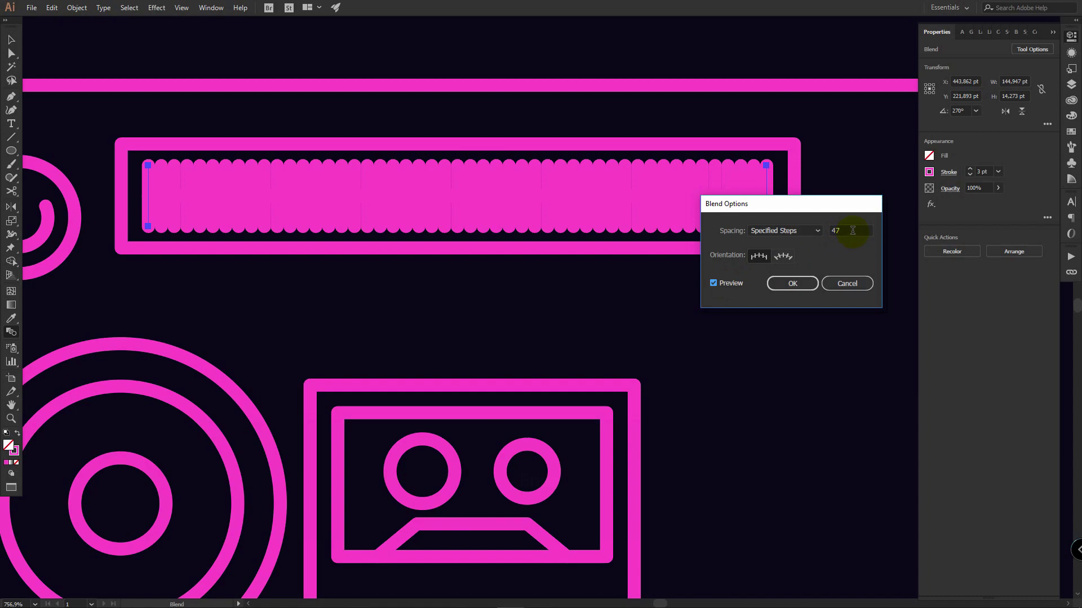
{"action": "type", "text": "4"}
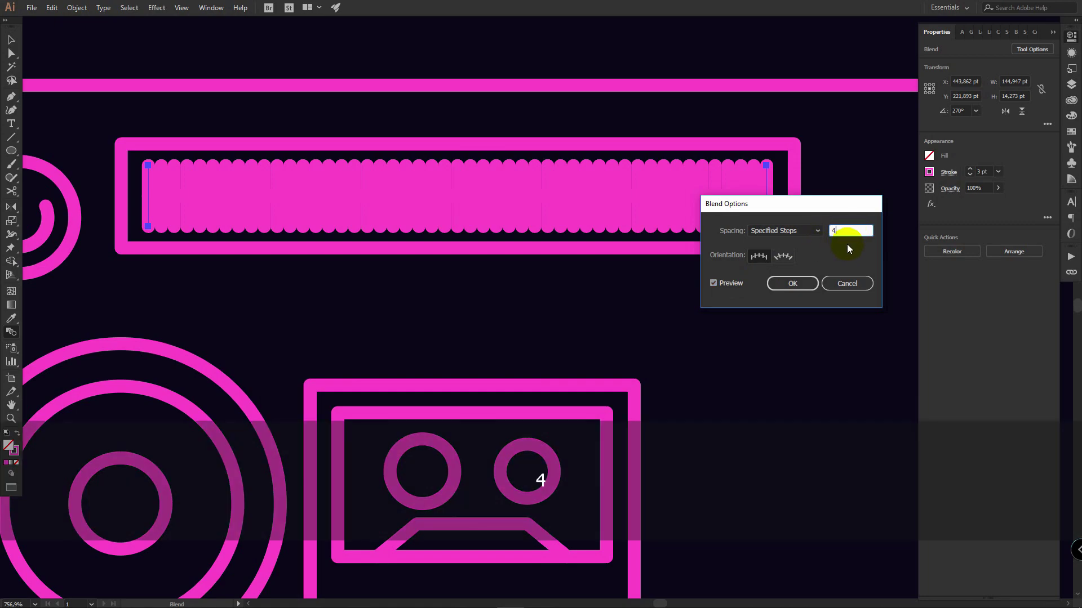
{"action": "left_click", "coordinate": [792, 284]}
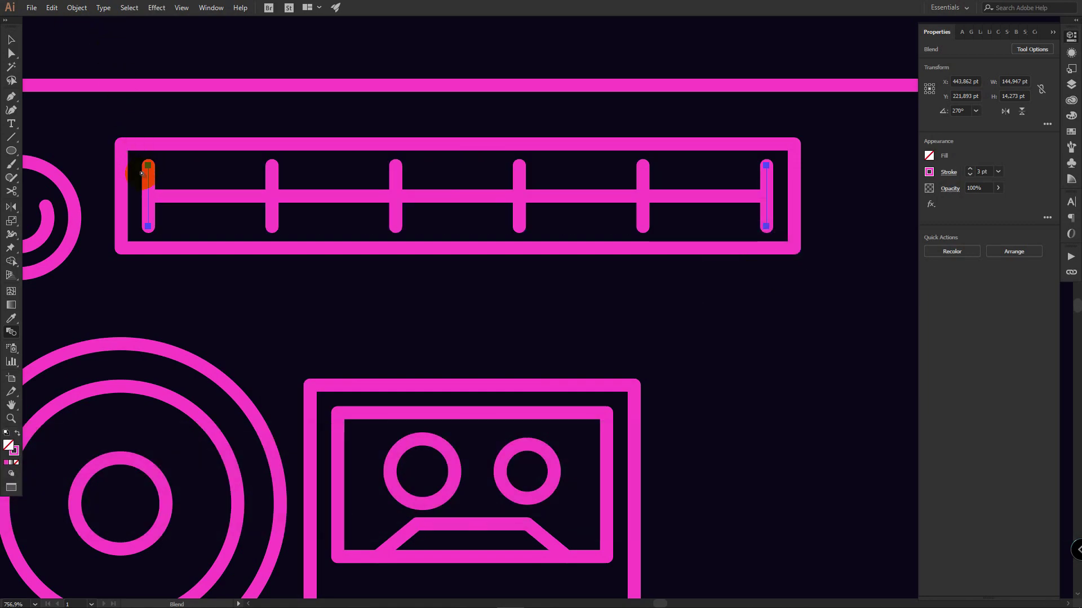
Expand the tick blend into separate lines, including object, fill and stroke.
{"action": "left_click", "coordinate": [82, 8]}
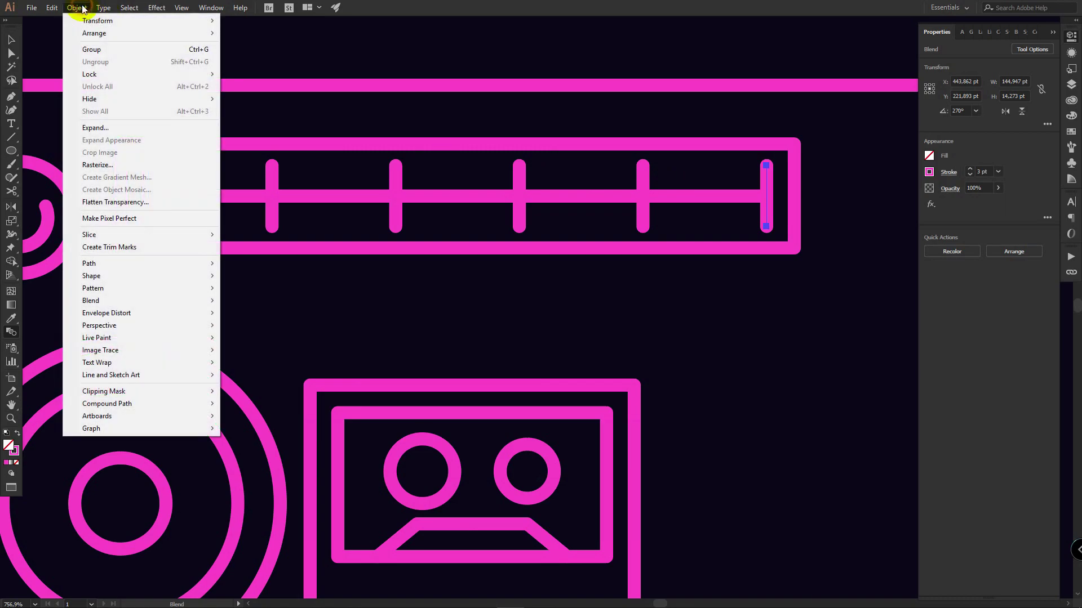
{"action": "left_click", "coordinate": [96, 126]}
{"action": "left_click", "coordinate": [513, 367]}
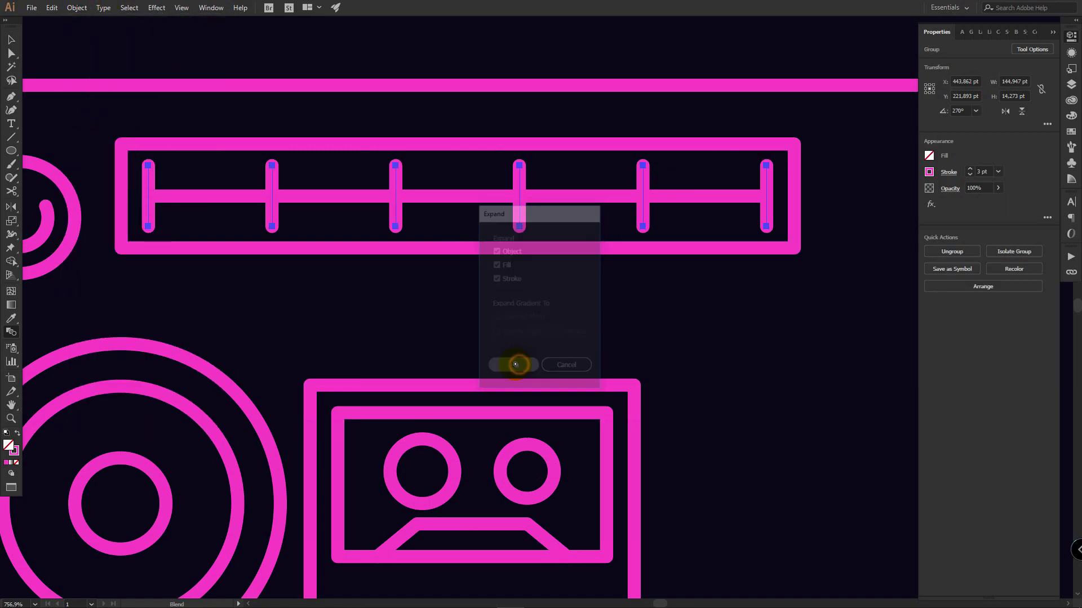
Duplicate the tick group half a spacing to the right, ungroup the copy and delete the tick outside the tuner rectangle.
{"action": "key", "text": "v"}
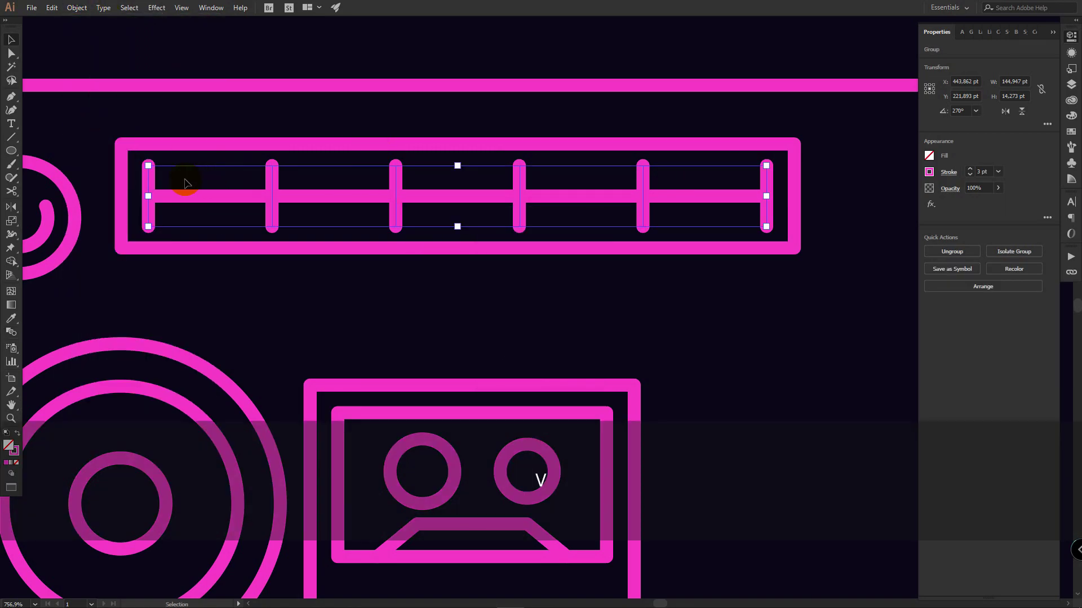
{"action": "left_click_drag", "start_coordinate": [149, 178], "coordinate": [211, 183]}
{"action": "right_click", "coordinate": [828, 166]}
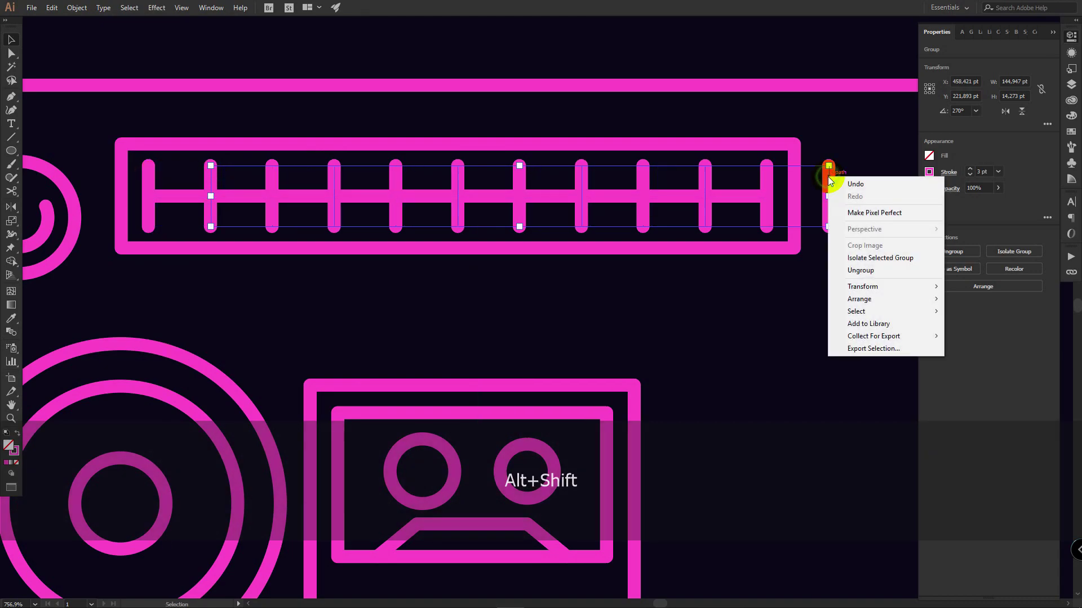
{"action": "left_click", "coordinate": [854, 269]}
{"action": "key", "text": "Delete"}
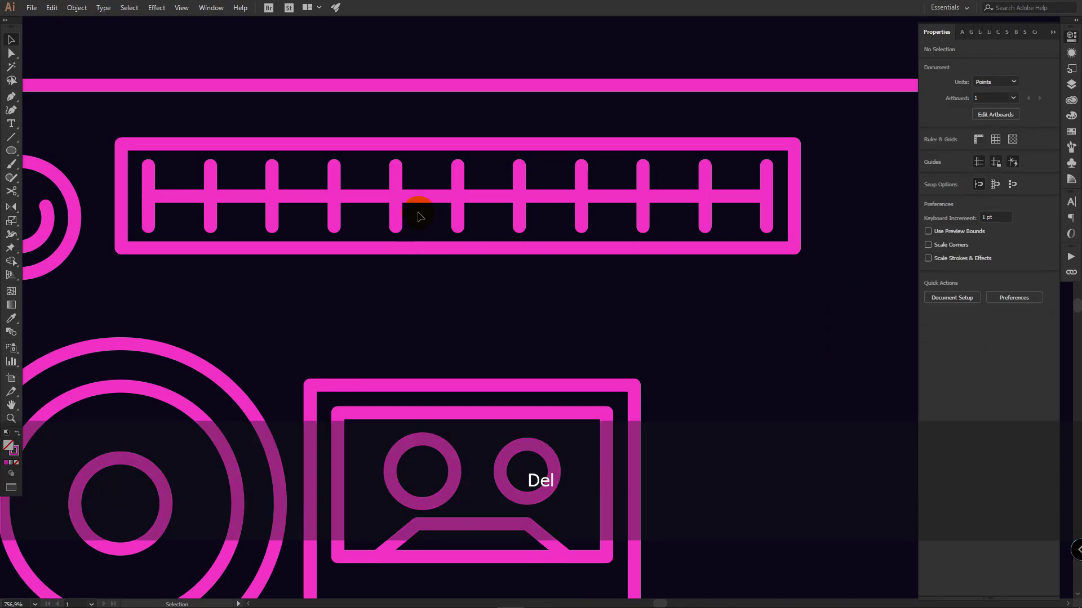
Select the intermediate ticks and shorten them so they end at the tuner's horizontal line.
{"action": "left_click", "coordinate": [246, 222]}
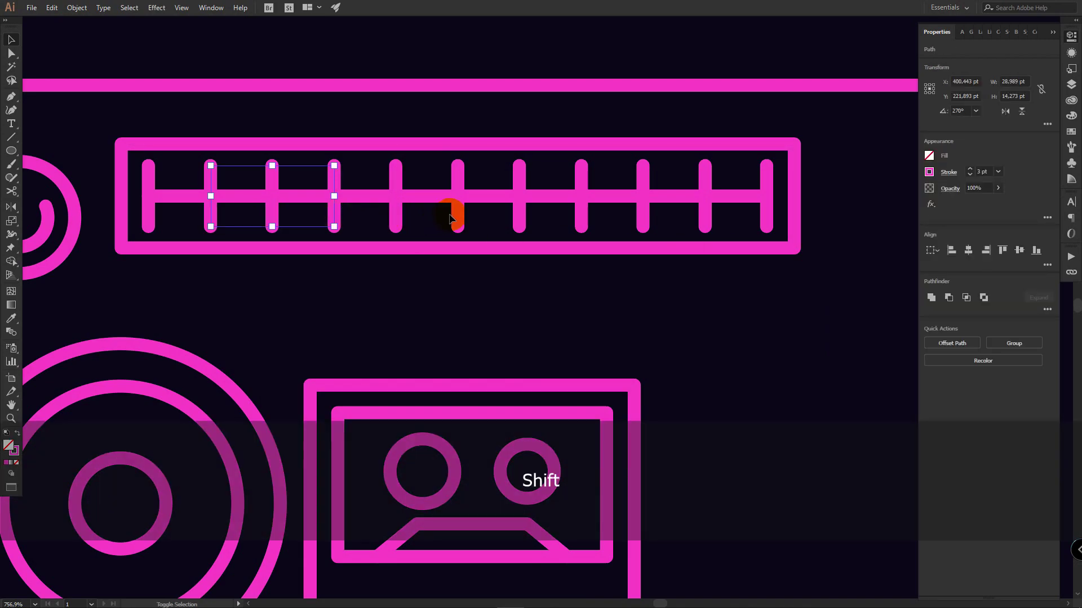
{"action": "left_click", "coordinate": [584, 222], "text": "shift"}
{"action": "left_click_drag", "start_coordinate": [457, 226], "coordinate": [458, 193]}
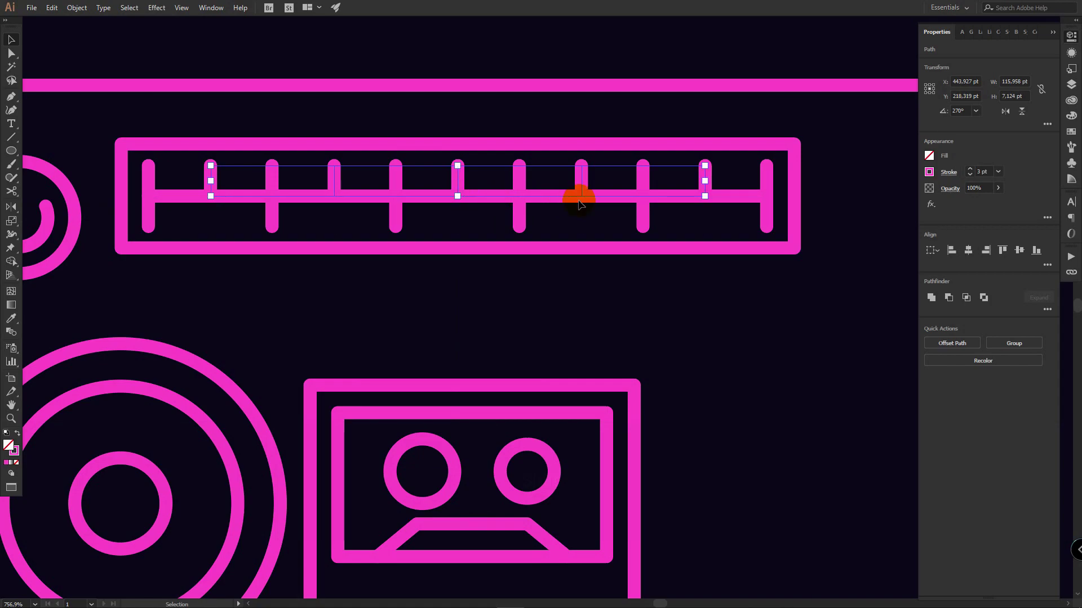
Copy the tuner's horizontal line along the boombox's bottom edge and place a shortened copy beneath the cassette inside its window.
{"action": "scroll", "coordinate": [549, 231], "scroll_direction": "down", "scroll_amount": 3}
{"action": "left_click_drag", "start_coordinate": [522, 215], "coordinate": [530, 429]}
{"action": "left_click_drag", "start_coordinate": [668, 430], "coordinate": [584, 428]}
{"action": "left_click", "coordinate": [655, 410]}
{"action": "left_click_drag", "start_coordinate": [562, 333], "coordinate": [572, 208]}
{"action": "left_click_drag", "start_coordinate": [519, 260], "coordinate": [543, 266]}
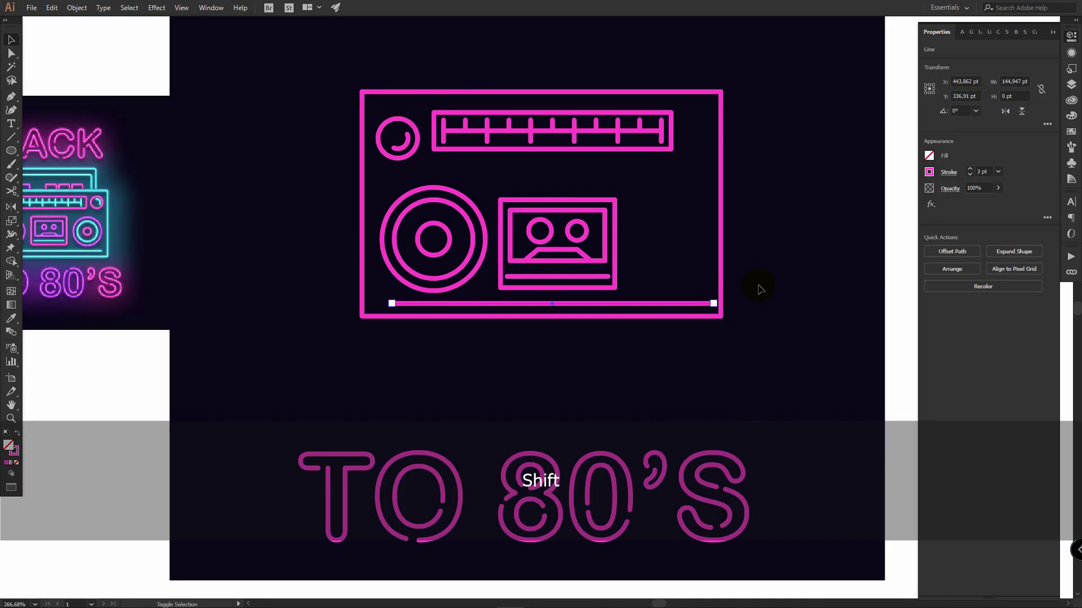
Duplicate the left speaker and the left knob onto the right side of the boombox.
{"action": "left_click", "coordinate": [387, 191]}
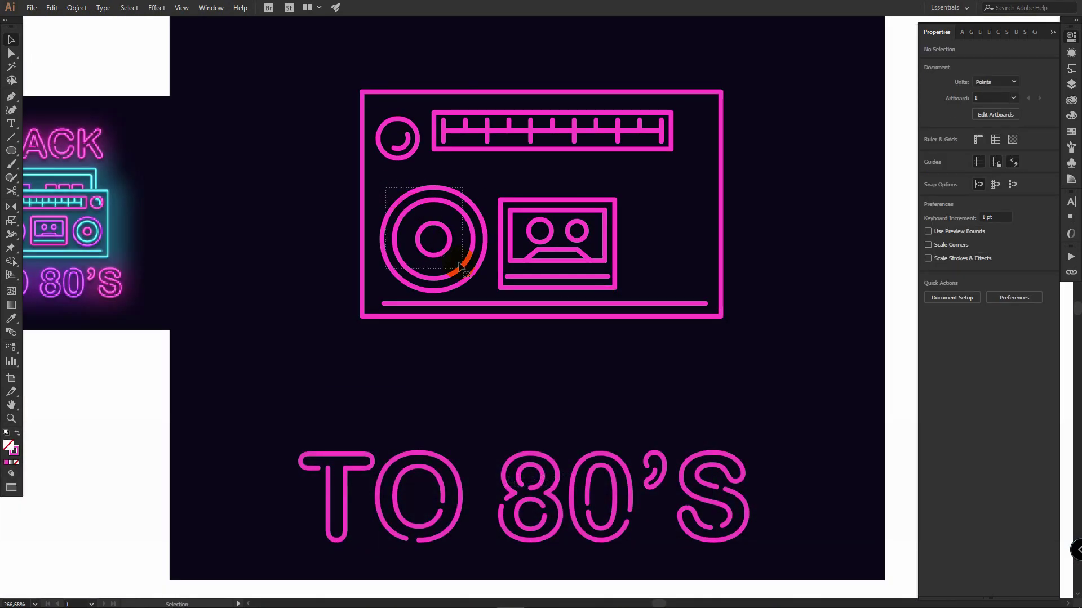
{"action": "left_click_drag", "start_coordinate": [385, 188], "coordinate": [461, 268]}
{"action": "left_click_drag", "start_coordinate": [440, 228], "coordinate": [681, 235]}
{"action": "left_click_drag", "start_coordinate": [383, 121], "coordinate": [710, 148]}
Group the two speakers together, and group the two knobs together.
{"action": "left_click_drag", "start_coordinate": [666, 176], "coordinate": [683, 216]}
{"action": "left_click", "coordinate": [683, 201]}
{"action": "left_click", "coordinate": [405, 195], "text": "shift"}
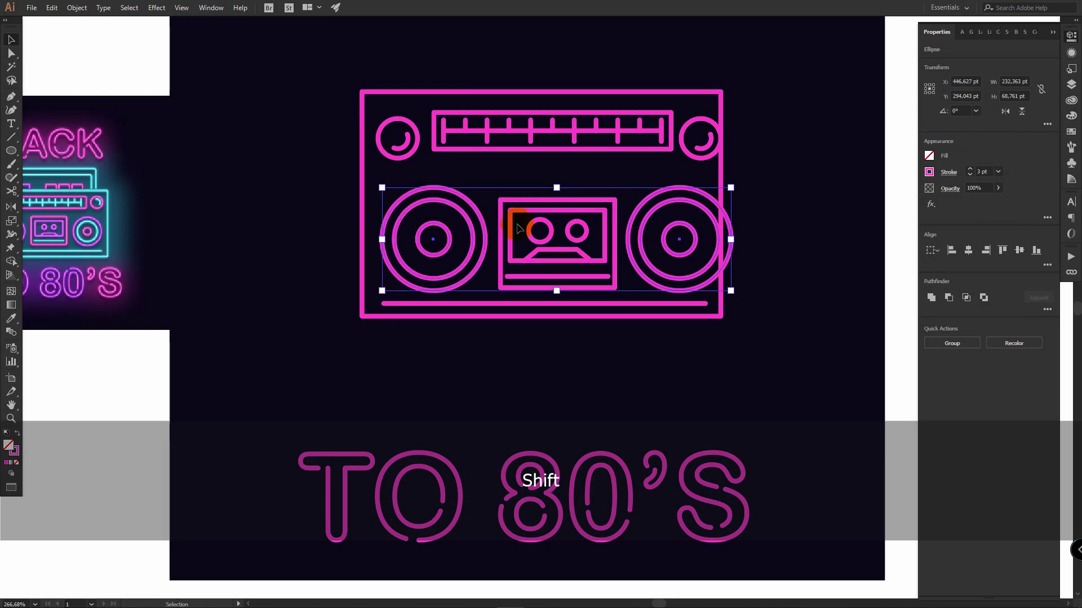
{"action": "key", "text": "ctrl+g"}
{"action": "left_click", "coordinate": [400, 121]}
{"action": "left_click", "coordinate": [712, 145], "text": "shift"}
{"action": "key", "text": "ctrl+g"}
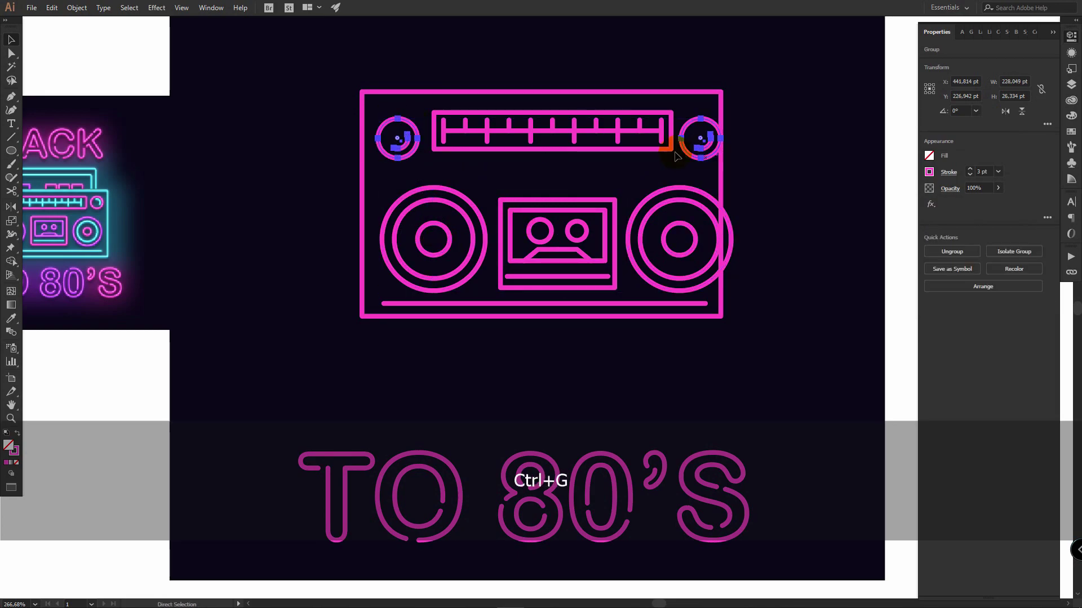
Group the tuner rectangle with its scale and align all boombox parts to a common horizontal centre.
{"action": "scroll", "coordinate": [584, 121], "scroll_direction": "up", "scroll_amount": 4}
{"action": "left_click_drag", "start_coordinate": [336, 96], "coordinate": [731, 184]}
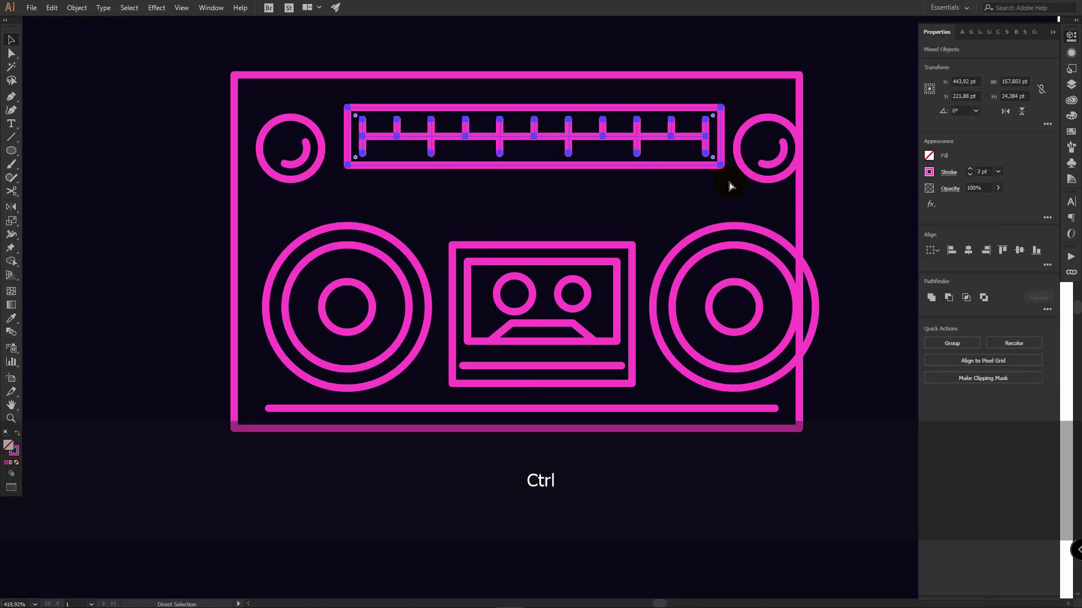
{"action": "key", "text": "ctrl+g"}
{"action": "left_click_drag", "start_coordinate": [207, 47], "coordinate": [870, 486]}
{"action": "key", "text": "ctrl+a"}
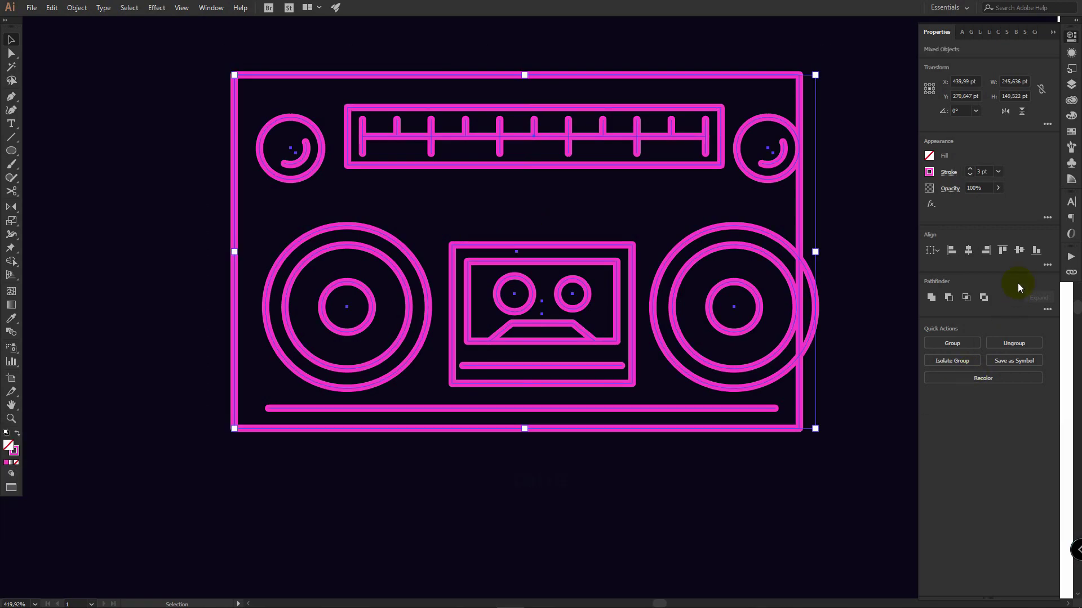
{"action": "left_click", "coordinate": [968, 249]}
Ungroup the two speakers and delete the right one.
{"action": "left_click", "coordinate": [783, 243]}
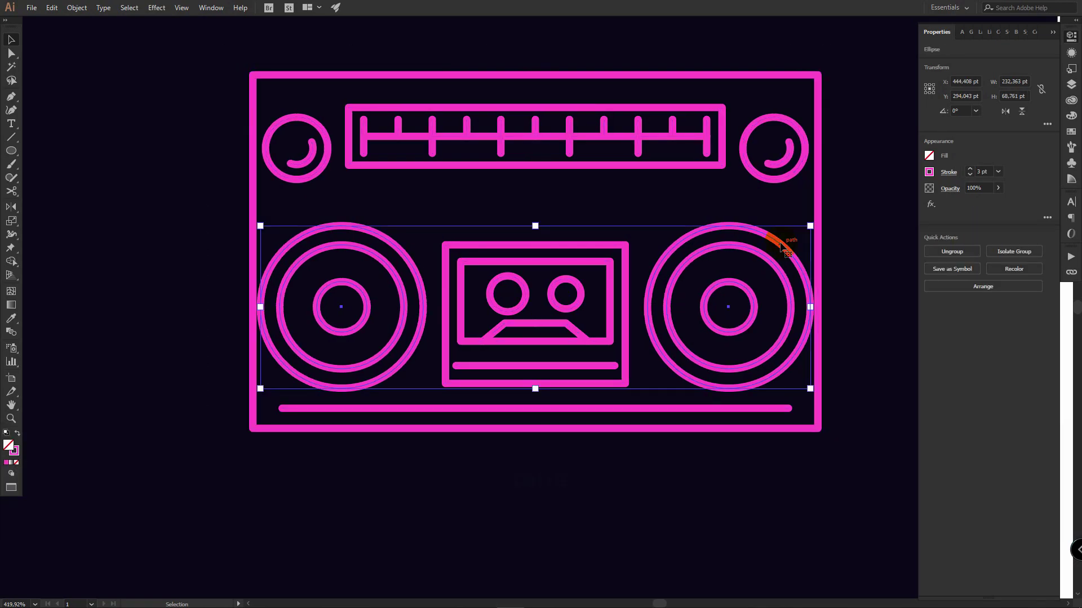
{"action": "right_click", "coordinate": [781, 243]}
{"action": "left_click", "coordinate": [827, 337]}
{"action": "left_click", "coordinate": [885, 309]}
{"action": "key", "text": "Delete"}
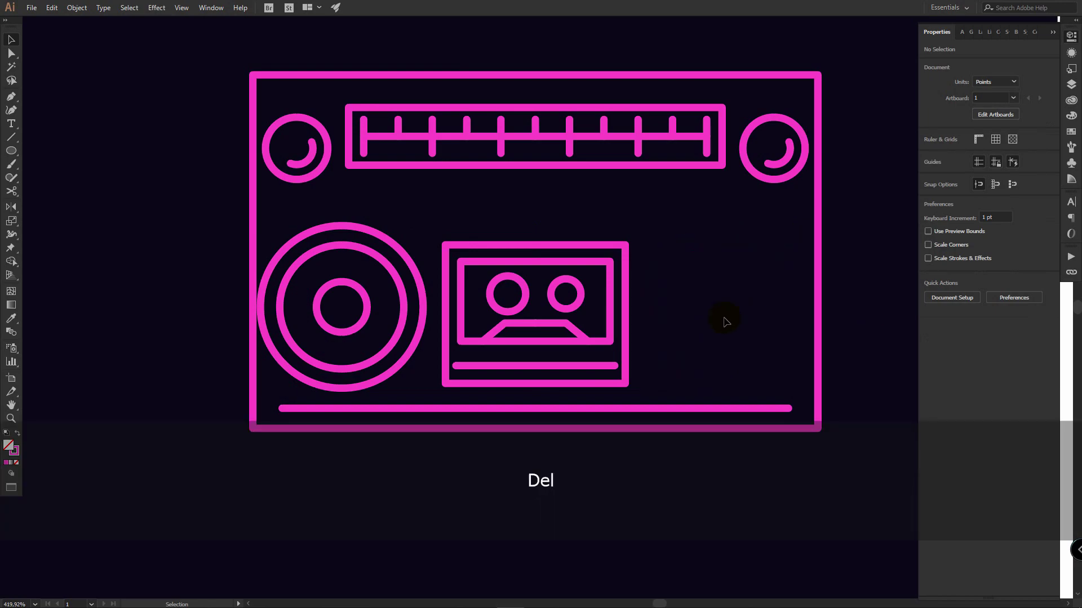
Shift the left speaker slightly inward and reflect a copy of it across the vertical axis at the cassette's centre.
{"action": "left_click_drag", "start_coordinate": [413, 225], "coordinate": [322, 311]}
{"action": "left_click_drag", "start_coordinate": [357, 291], "coordinate": [365, 295]}
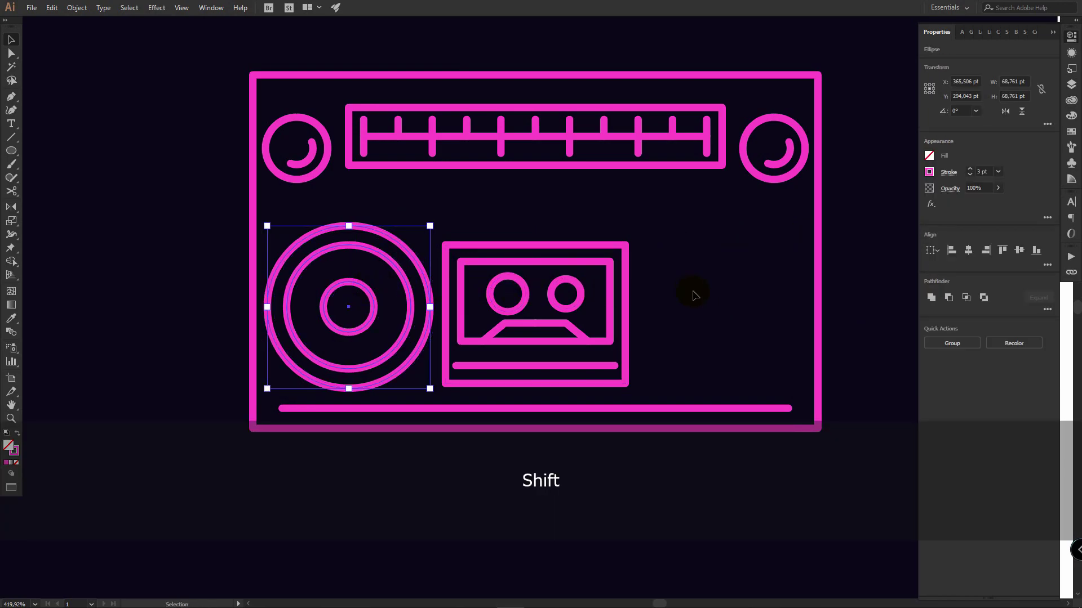
{"action": "key", "text": "o"}
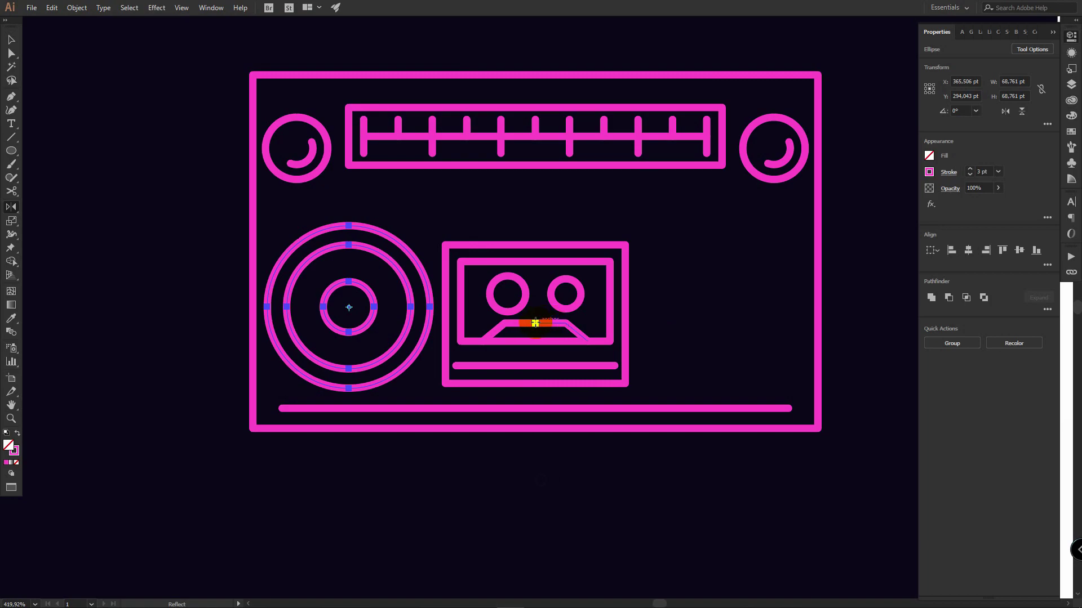
{"action": "key", "text": "alt"}
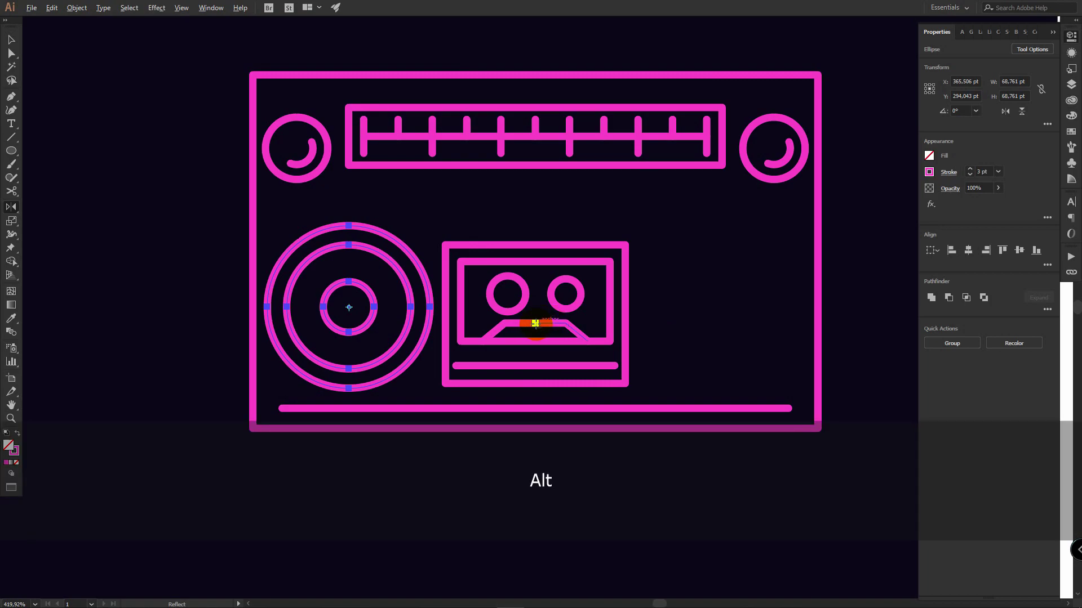
{"action": "left_click", "coordinate": [535, 324], "text": "alt"}
{"action": "left_click", "coordinate": [711, 279]}
{"action": "left_click", "coordinate": [715, 304]}
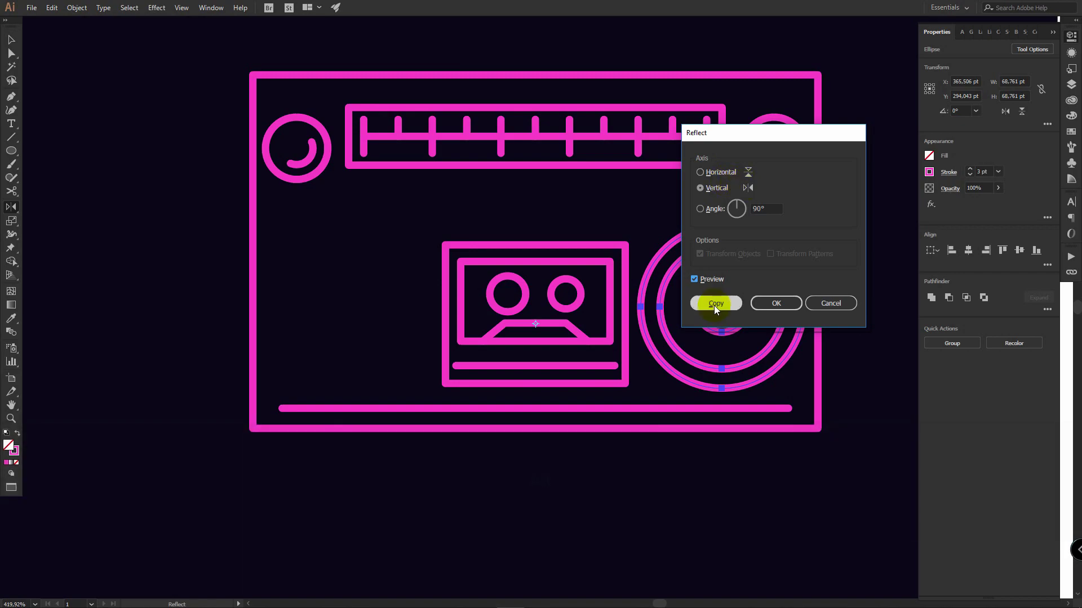
Ungroup the two knobs and delete the right one.
{"action": "right_click", "coordinate": [780, 164]}
{"action": "left_click", "coordinate": [813, 254]}
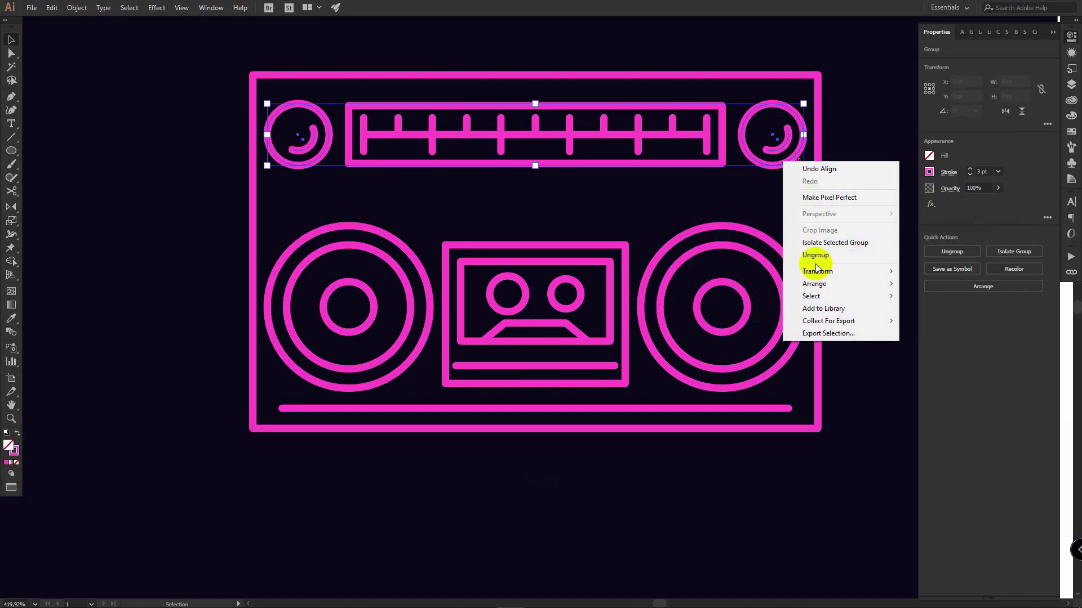
{"action": "left_click", "coordinate": [893, 184]}
{"action": "left_click_drag", "start_coordinate": [794, 185], "coordinate": [783, 129]}
{"action": "key", "text": "Delete"}
Nudge the left knob inward and place a mirrored, rotated copy of it at the tuner's opposite end.
{"action": "left_click_drag", "start_coordinate": [319, 175], "coordinate": [309, 148]}
{"action": "key", "text": "Right"}
{"action": "key", "text": "Right"}
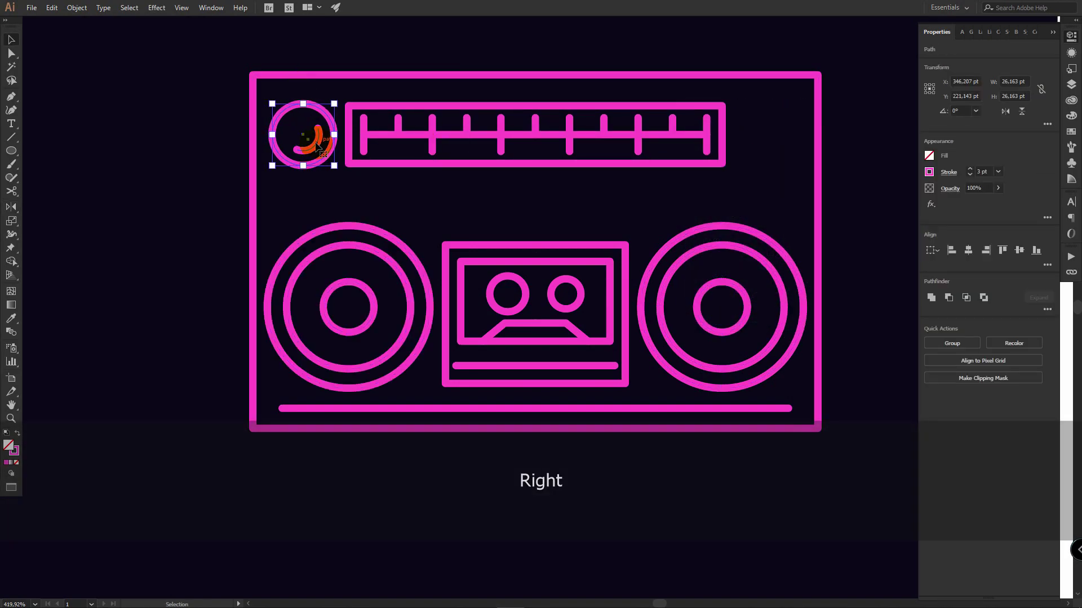
{"action": "key", "text": "v"}
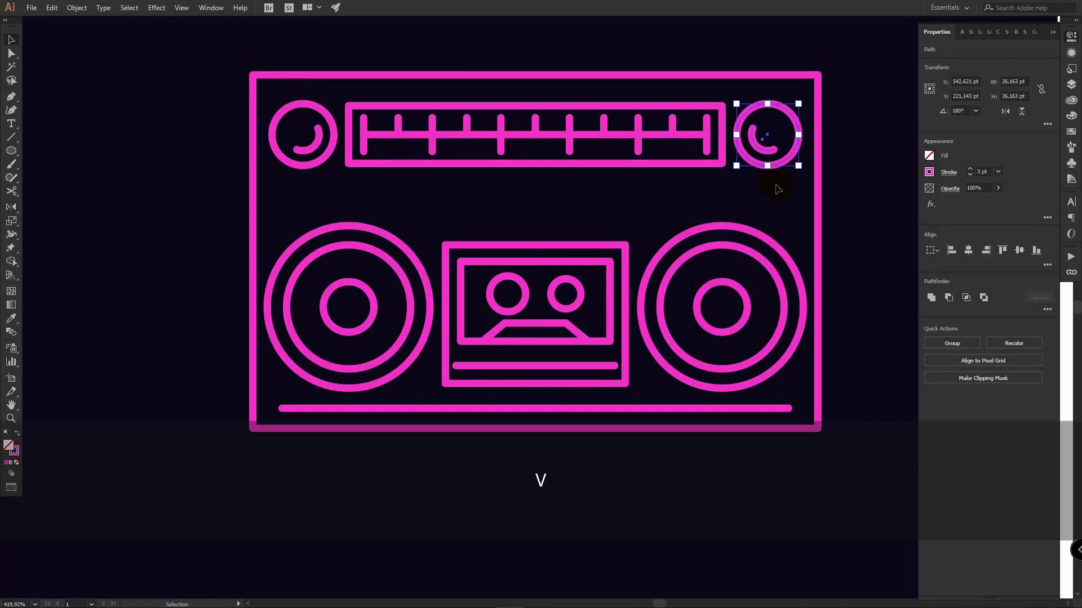
{"action": "left_click_drag", "start_coordinate": [804, 99], "coordinate": [672, 158]}
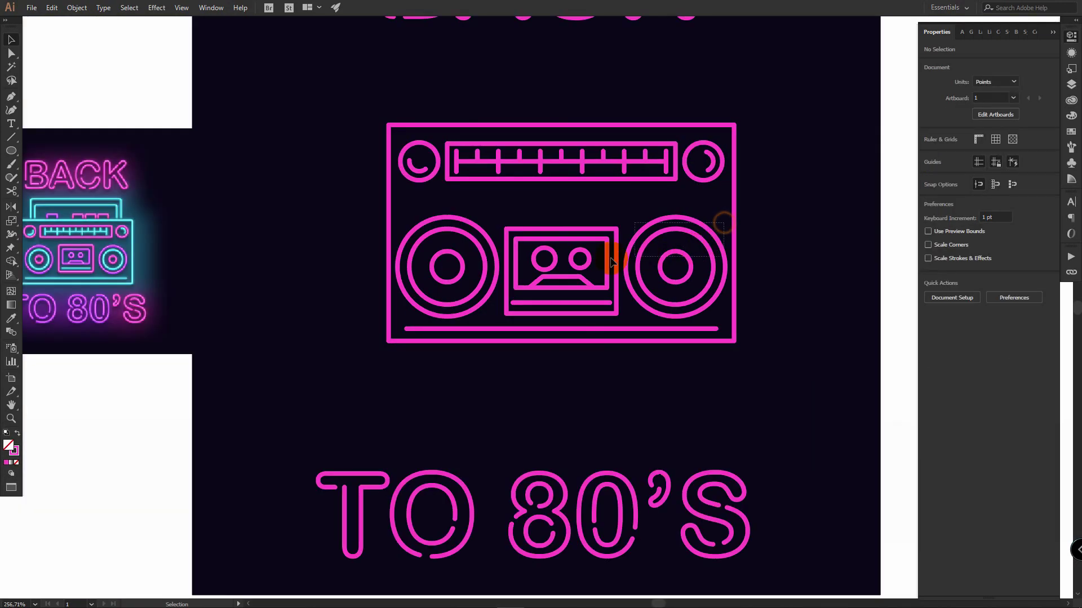
Scale down the speakers and cassette window together and position them between the tuner and the bottom line.
{"action": "left_click_drag", "start_coordinate": [432, 271], "coordinate": [419, 273]}
{"action": "key", "text": "Down"}
{"action": "key", "text": "Down"}
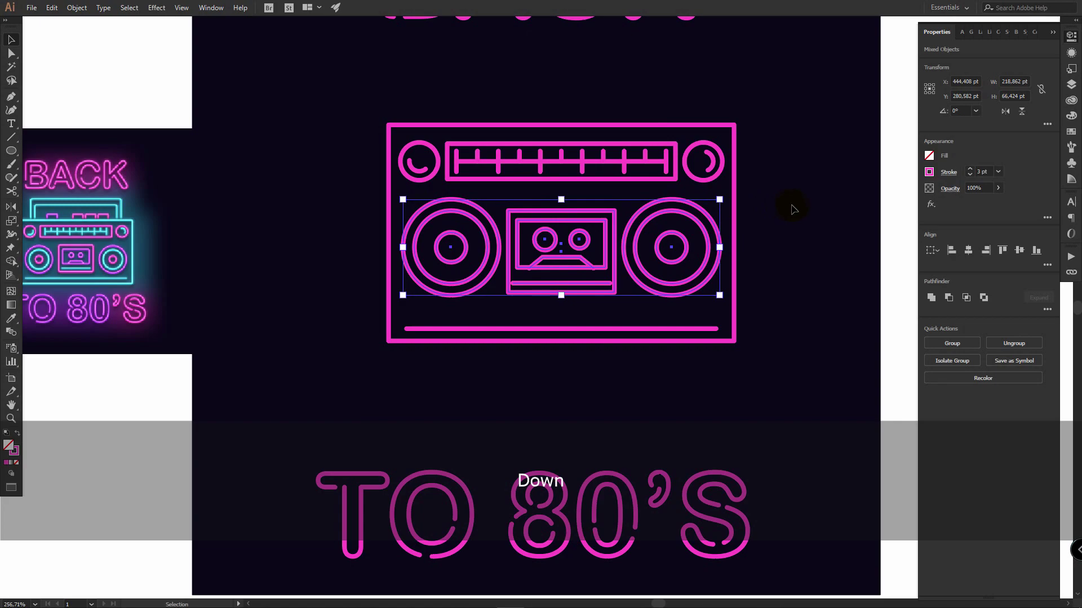
{"action": "left_click", "coordinate": [809, 201]}
{"action": "left_click_drag", "start_coordinate": [587, 214], "coordinate": [564, 256]}
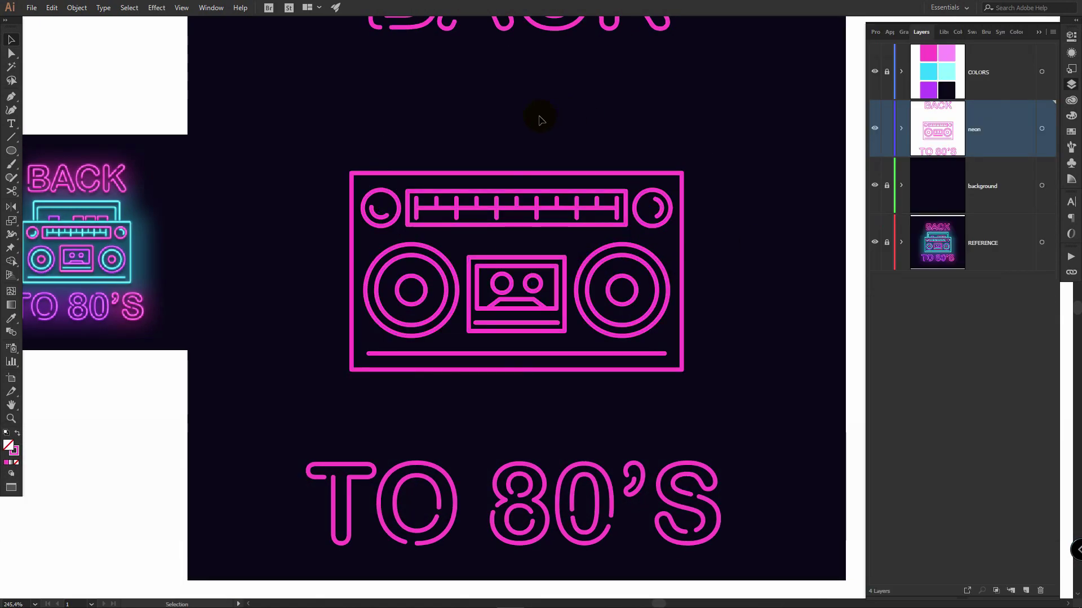
Draw the left half of a square-cornered handle above the boombox and reflect a copy across its vertical centre.
{"action": "key", "text": "p"}
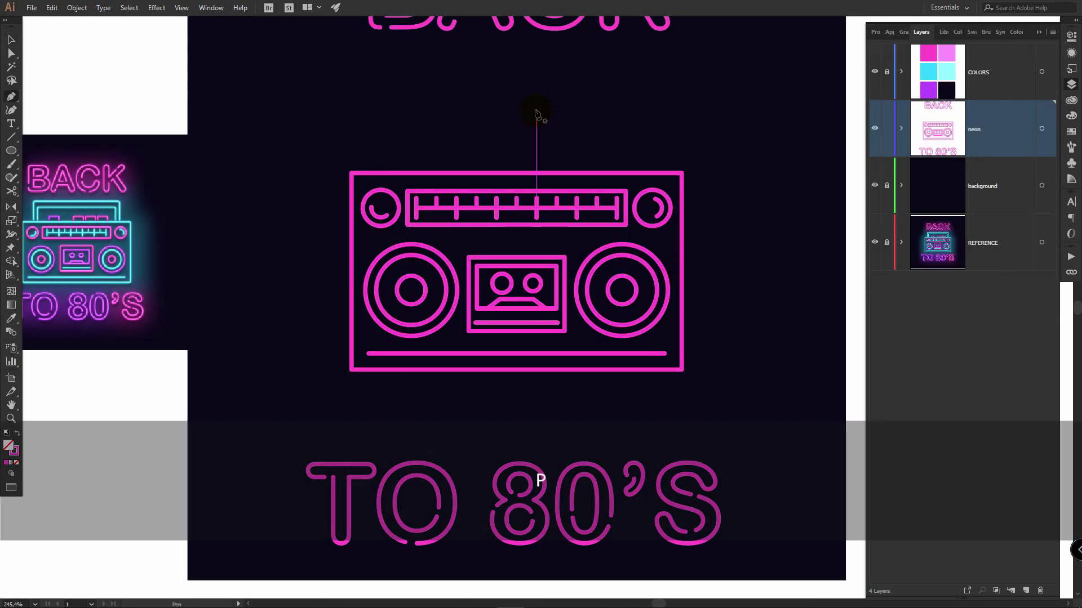
{"action": "left_click", "coordinate": [517, 88]}
{"action": "left_click", "coordinate": [391, 88], "text": "shift"}
{"action": "left_click", "coordinate": [391, 162], "text": "shift"}
{"action": "key", "text": "v"}
{"action": "key", "text": "o"}
{"action": "left_click", "coordinate": [516, 88], "text": "alt"}
{"action": "left_click", "coordinate": [719, 304]}
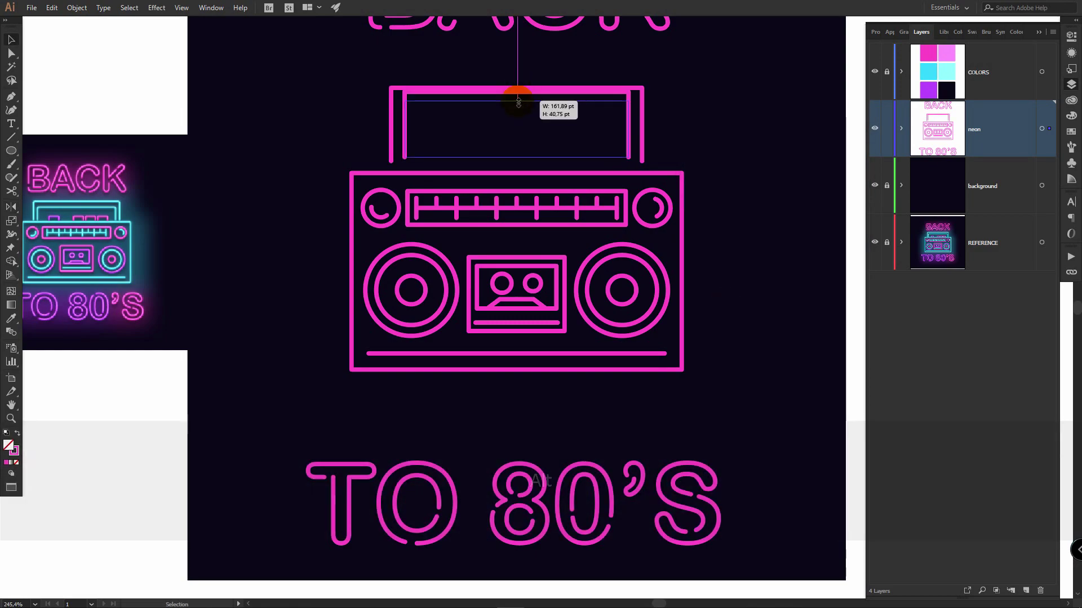
Adjust the height of the smaller inner handle to about 40 pt so it fits evenly inside the outer handle.
{"action": "left_click_drag", "start_coordinate": [518, 102], "coordinate": [518, 104]}
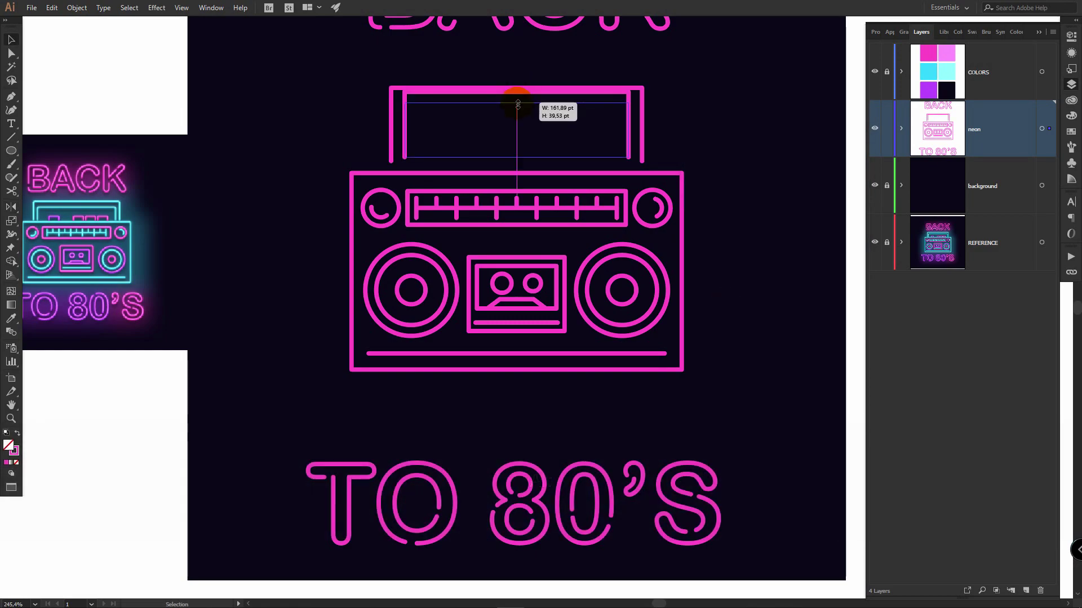
{"action": "left_click_drag", "start_coordinate": [518, 104], "coordinate": [518, 103]}
Draw a small rectangular button above the boombox body inside the handle and remove its lower edge.
{"action": "key", "text": "m"}
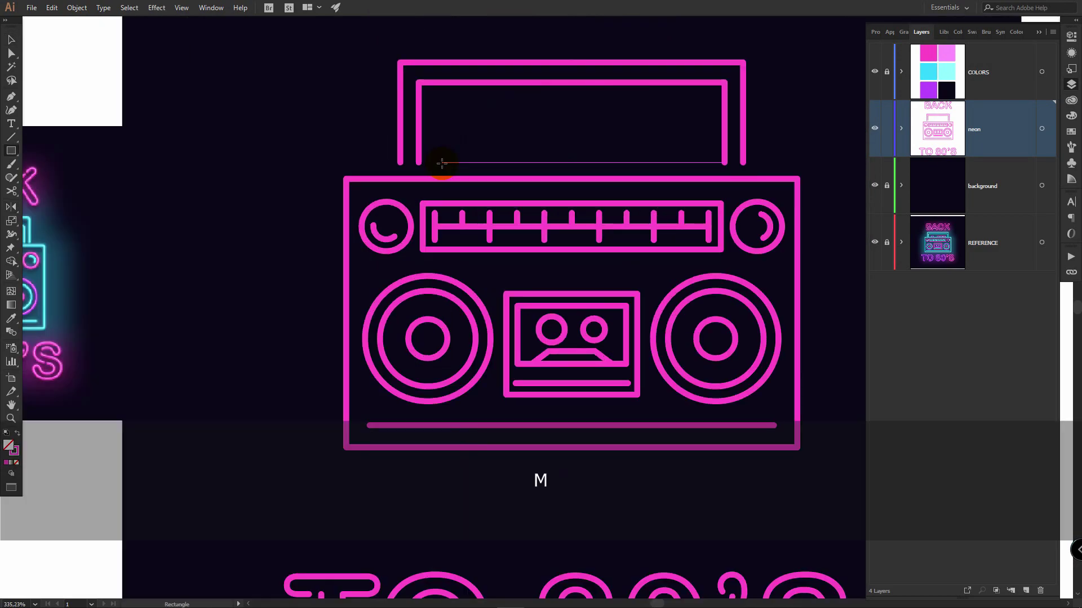
{"action": "left_click_drag", "start_coordinate": [442, 164], "coordinate": [482, 144]}
{"action": "key", "text": "a"}
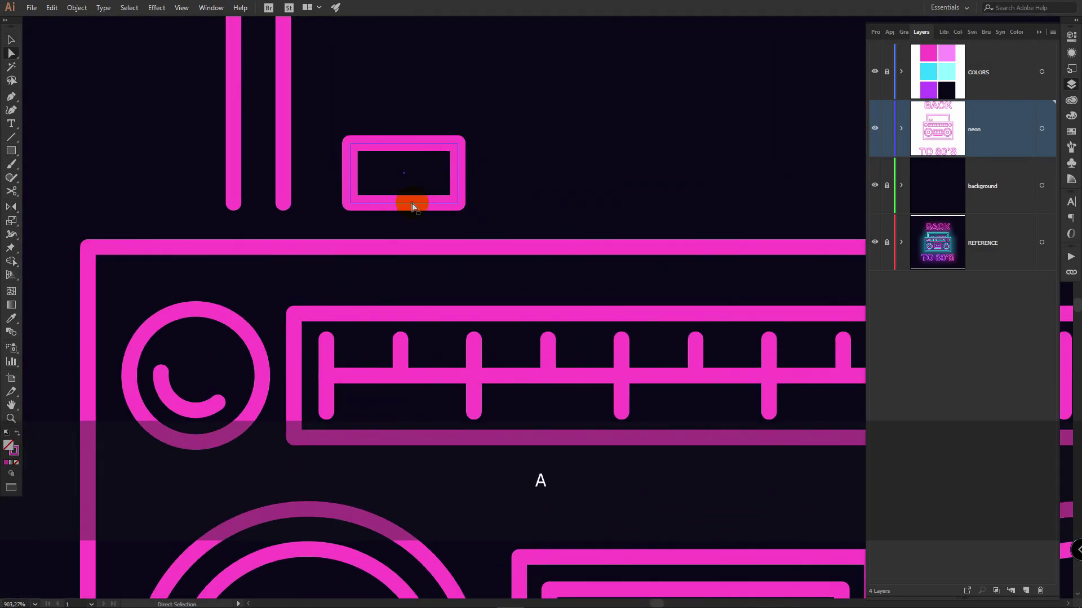
{"action": "left_click", "coordinate": [412, 205]}
{"action": "key", "text": "Delete"}
{"action": "key", "text": "v"}
{"action": "left_click", "coordinate": [600, 151]}
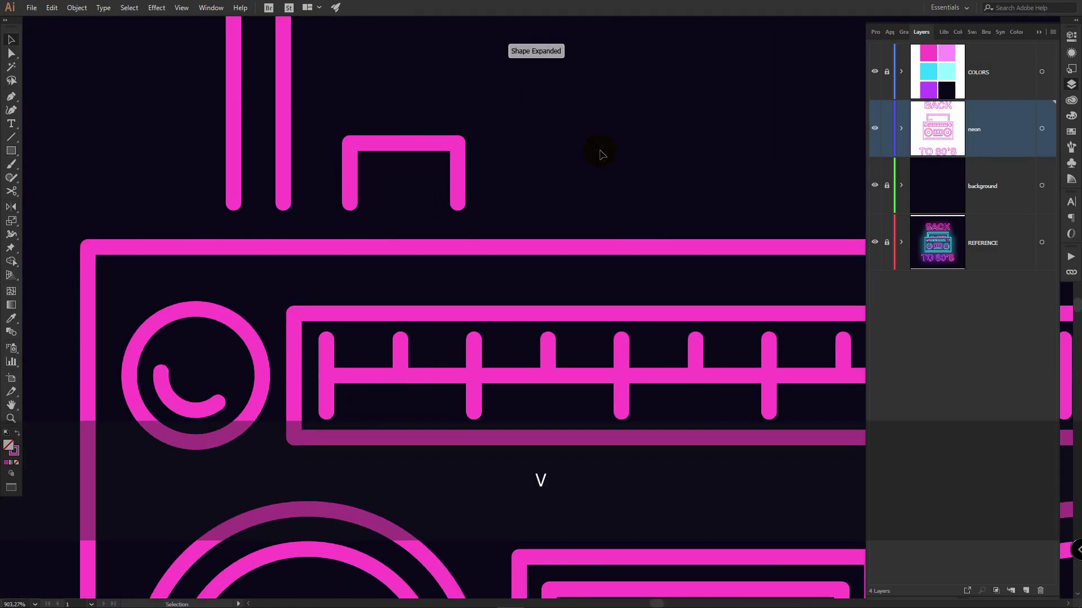
{"action": "left_click", "coordinate": [618, 170]}
Add three evenly spaced copies of the button further right along the top of the boombox body.
{"action": "key", "text": "z"}
{"action": "left_click_drag", "start_coordinate": [401, 169], "coordinate": [551, 169]}
{"action": "left_click_drag", "start_coordinate": [484, 170], "coordinate": [583, 171]}
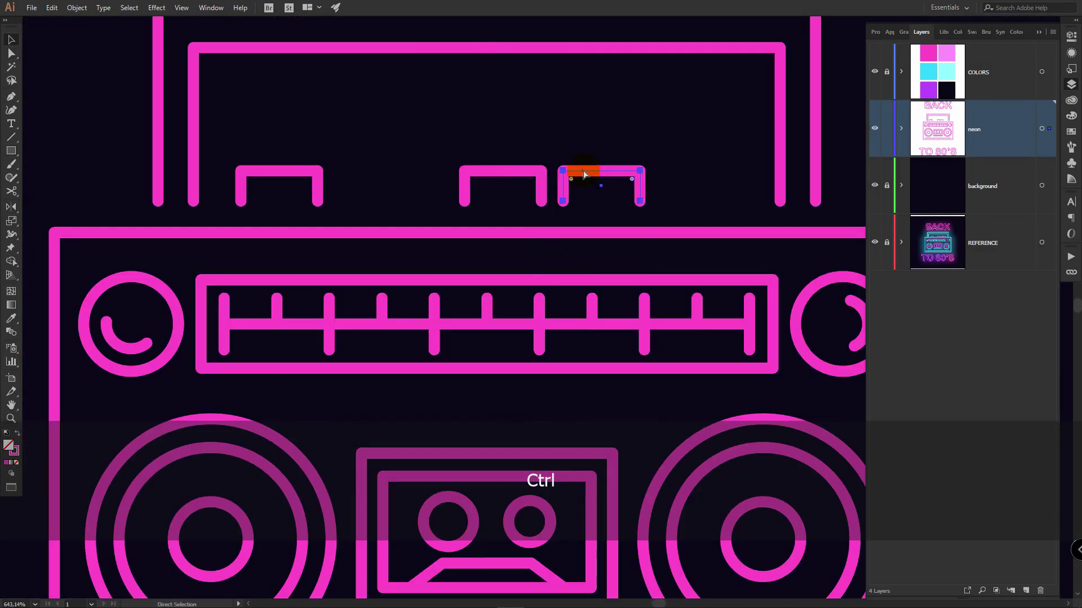
{"action": "key", "text": "ctrl+d"}
Nudge the three right-hand buttons slightly left and the single left button slightly right within the handle.
{"action": "left_click_drag", "start_coordinate": [502, 144], "coordinate": [688, 183]}
{"action": "left_click_drag", "start_coordinate": [698, 172], "coordinate": [688, 172]}
{"action": "left_click_drag", "start_coordinate": [274, 171], "coordinate": [286, 171]}
{"action": "left_click", "coordinate": [391, 149]}
{"action": "key", "text": "z"}
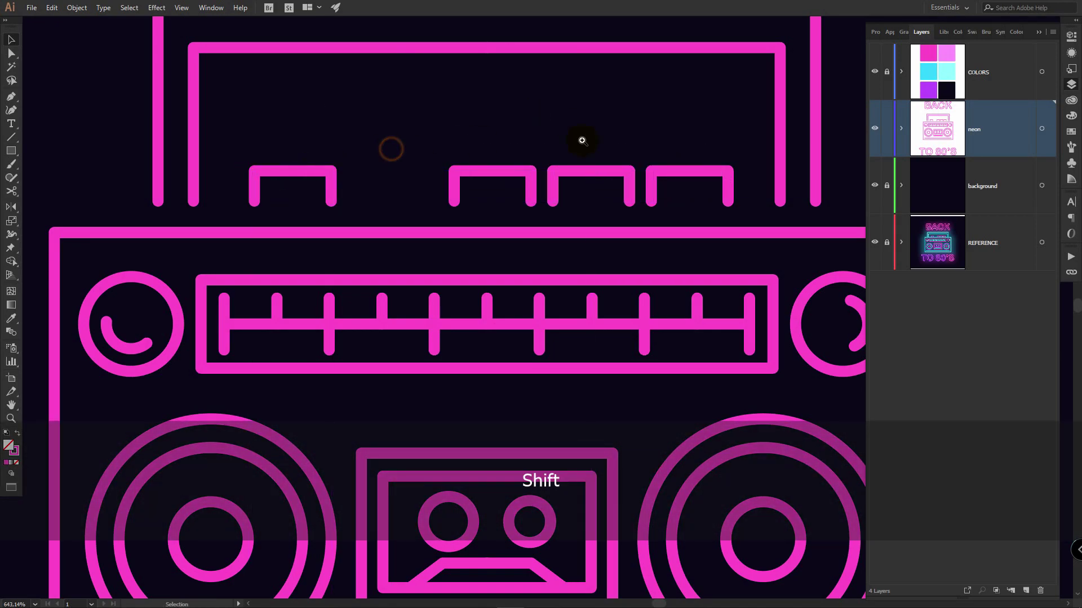
{"action": "left_click_drag", "start_coordinate": [575, 140], "coordinate": [526, 127]}
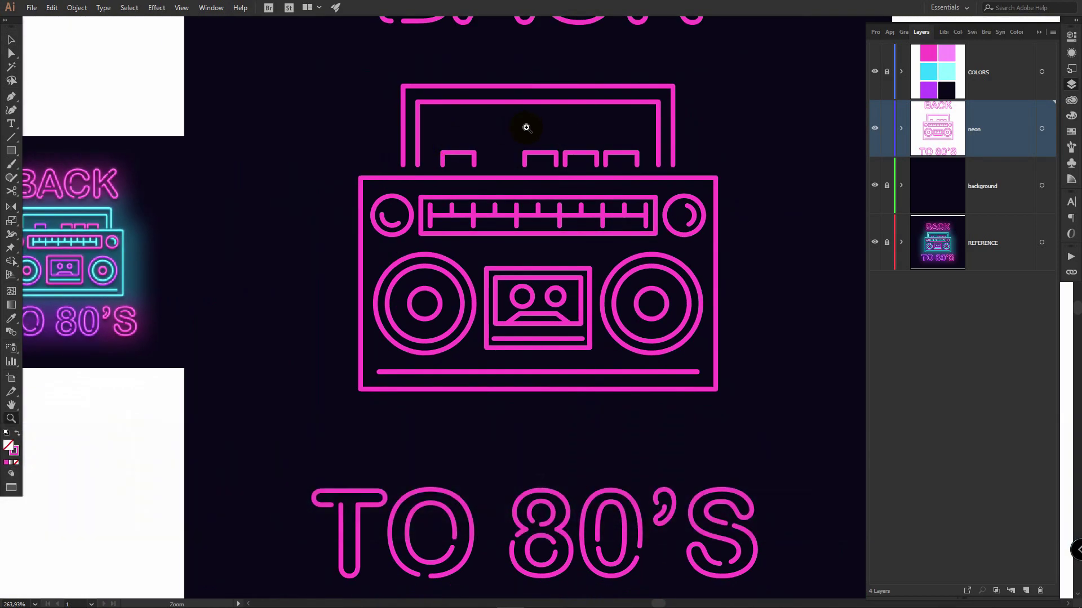
{"action": "key", "text": "v"}
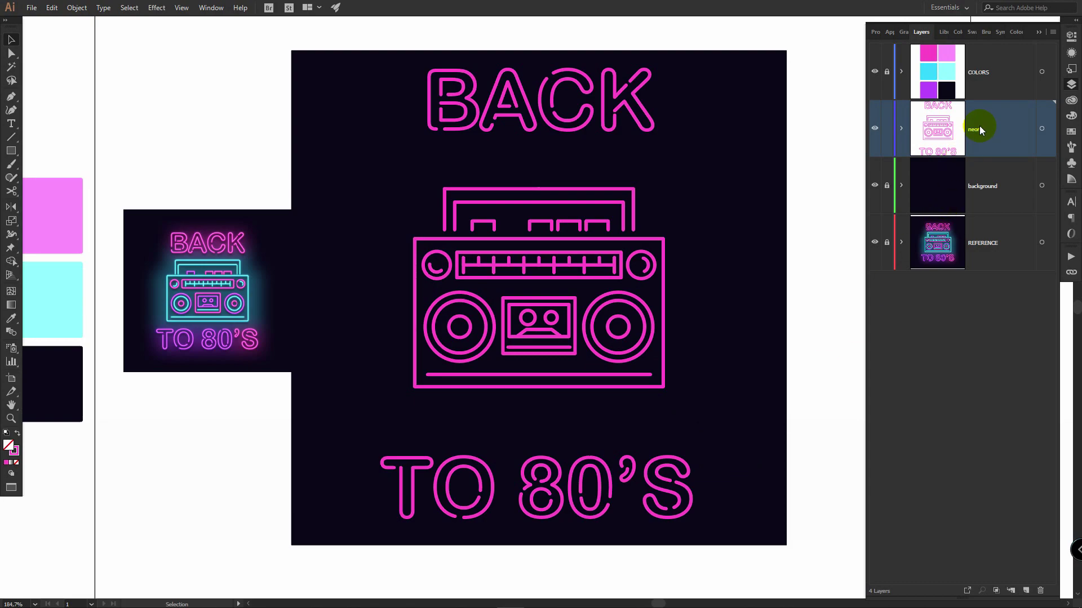
{"action": "left_click_drag", "start_coordinate": [979, 126], "coordinate": [1012, 497]}
{"action": "left_click_drag", "start_coordinate": [1030, 585], "coordinate": [1029, 586]}
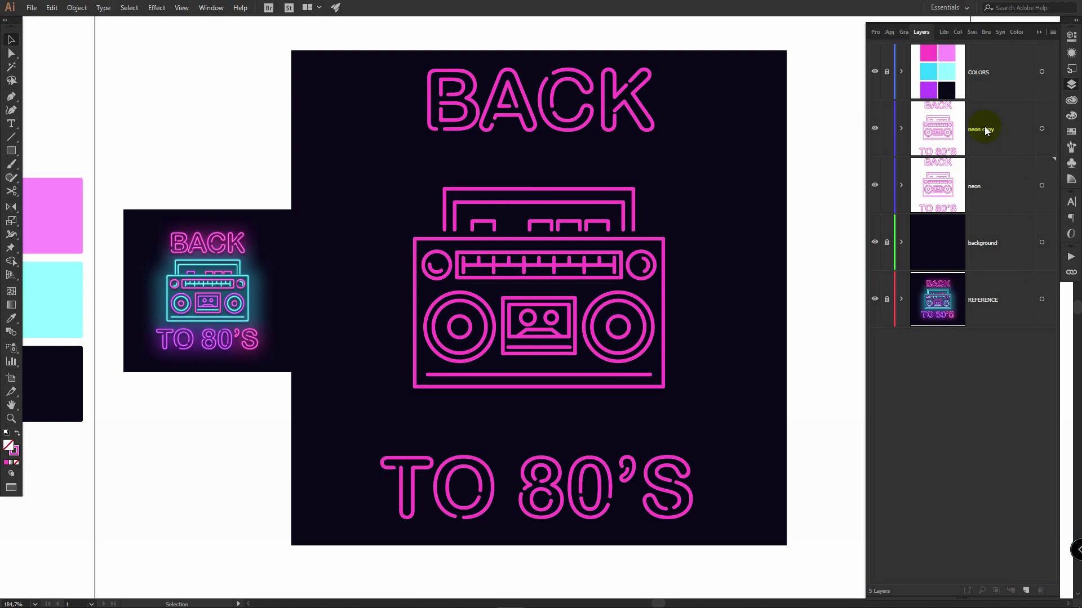
{"action": "left_click_drag", "start_coordinate": [985, 131], "coordinate": [1018, 321]}
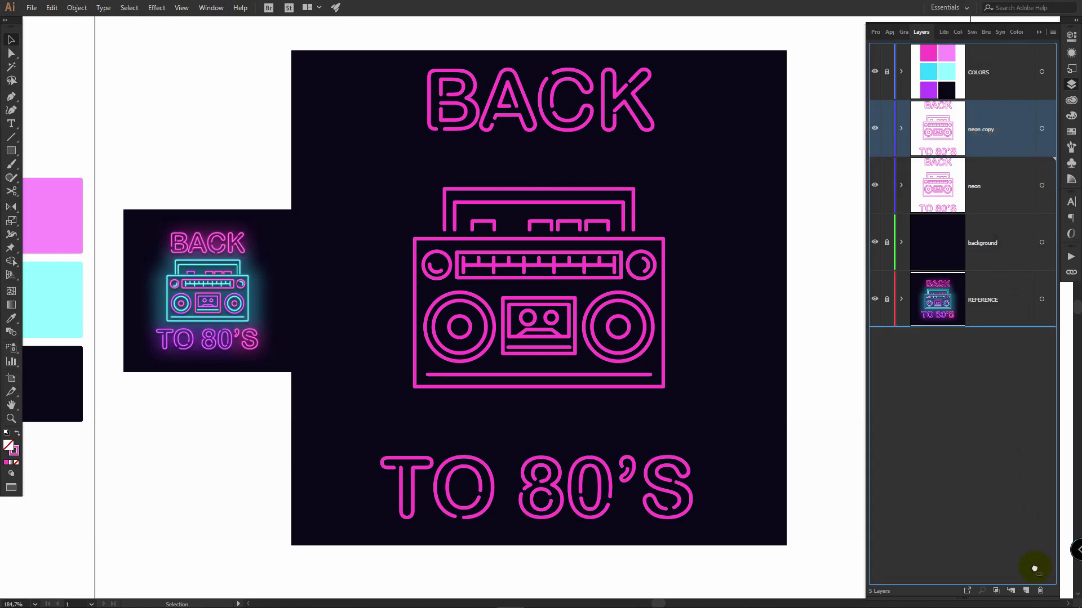
{"action": "left_click", "coordinate": [1040, 590]}
Select all the lettering and boombox artwork and expand its strokes into filled shapes.
{"action": "left_click_drag", "start_coordinate": [766, 51], "coordinate": [357, 564]}
{"action": "left_click", "coordinate": [77, 7]}
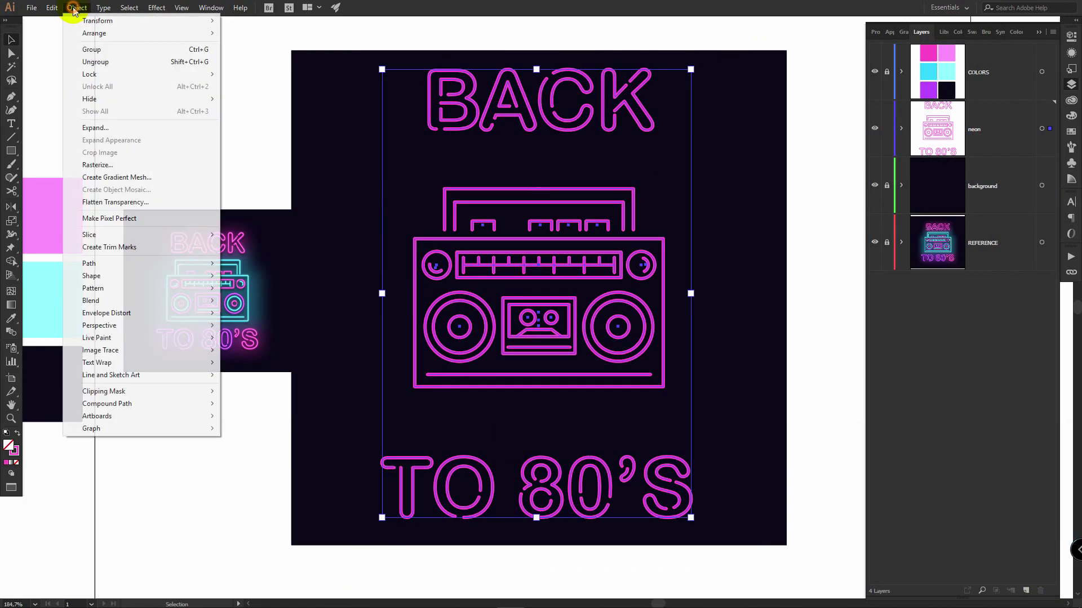
{"action": "left_click", "coordinate": [98, 126]}
{"action": "left_click", "coordinate": [515, 370]}
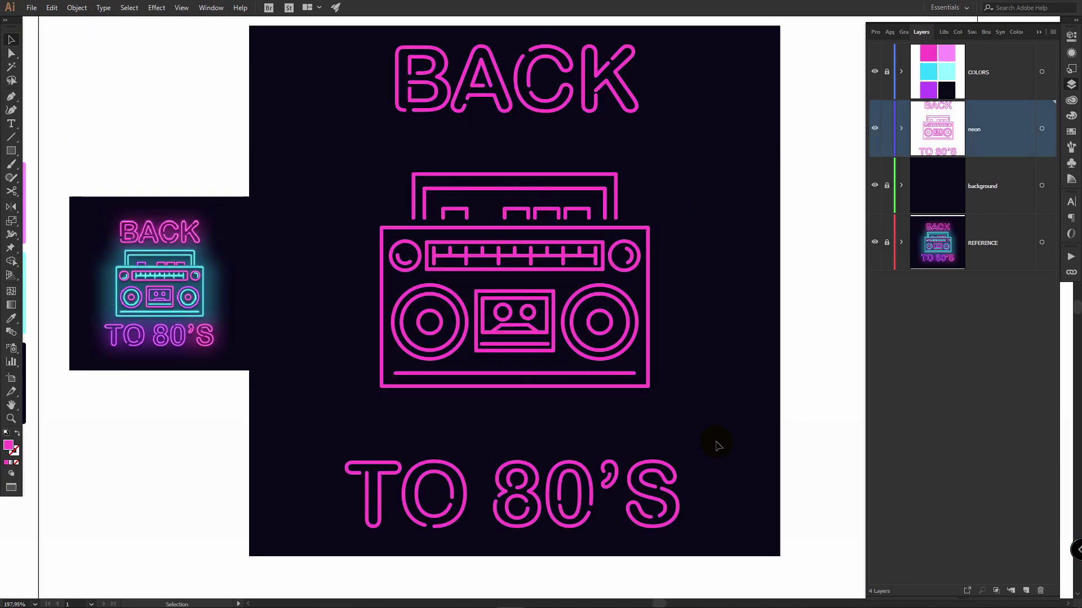
Move "TO 80'S" straight up and "BACK" straight down so both sit closer to the boombox.
{"action": "left_click_drag", "start_coordinate": [717, 444], "coordinate": [281, 548]}
{"action": "left_click_drag", "start_coordinate": [562, 477], "coordinate": [563, 424]}
{"action": "left_click", "coordinate": [546, 69]}
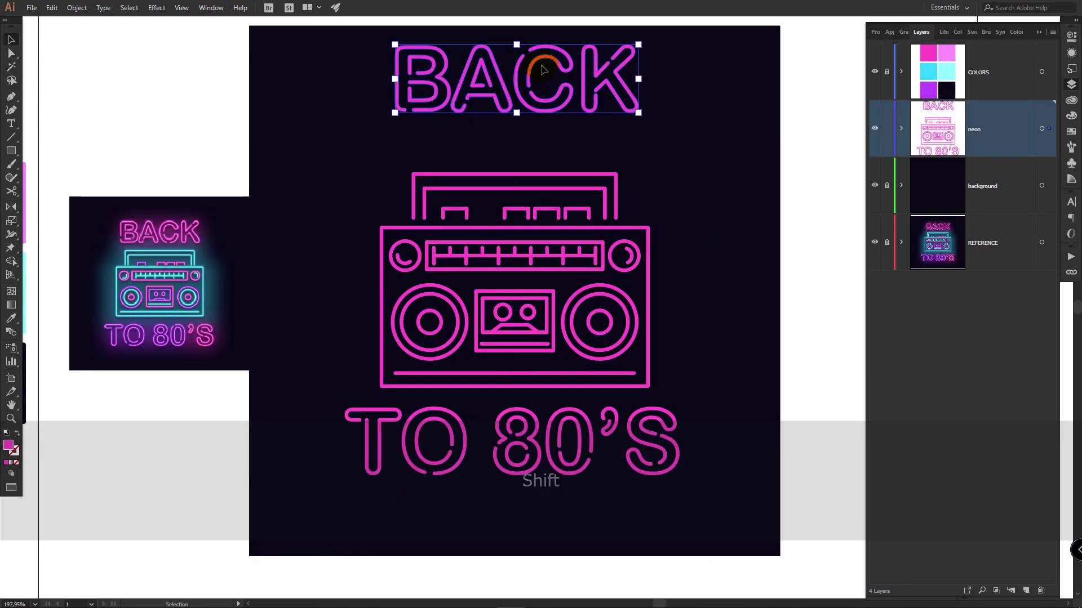
{"action": "left_click_drag", "start_coordinate": [562, 66], "coordinate": [562, 112]}
{"action": "left_click", "coordinate": [695, 214]}
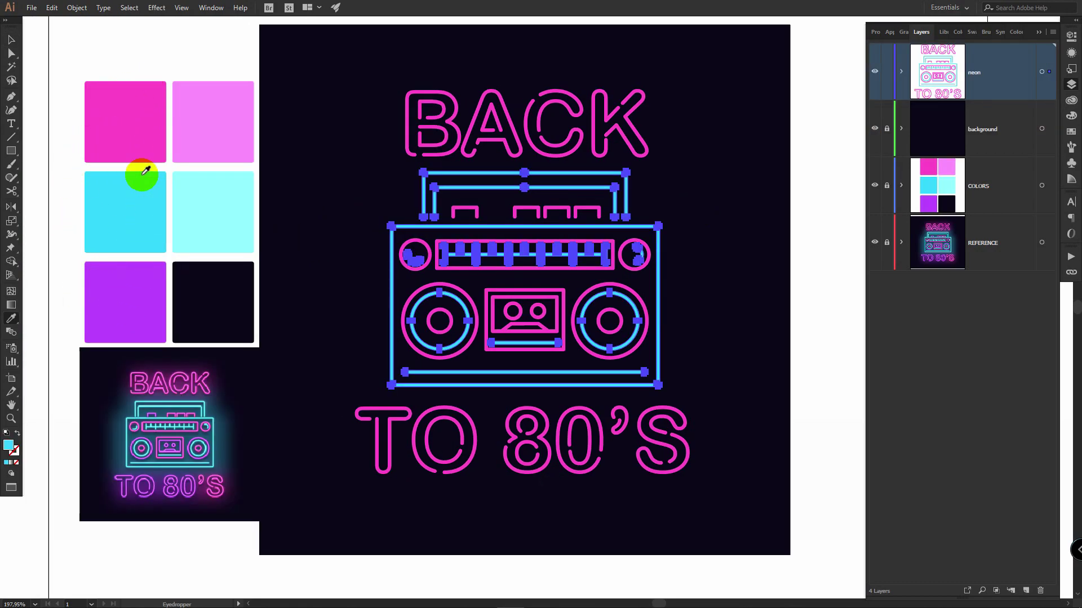
Recolour the cassette's inner window and both speakers' outer rings purple.
{"action": "key", "text": "v"}
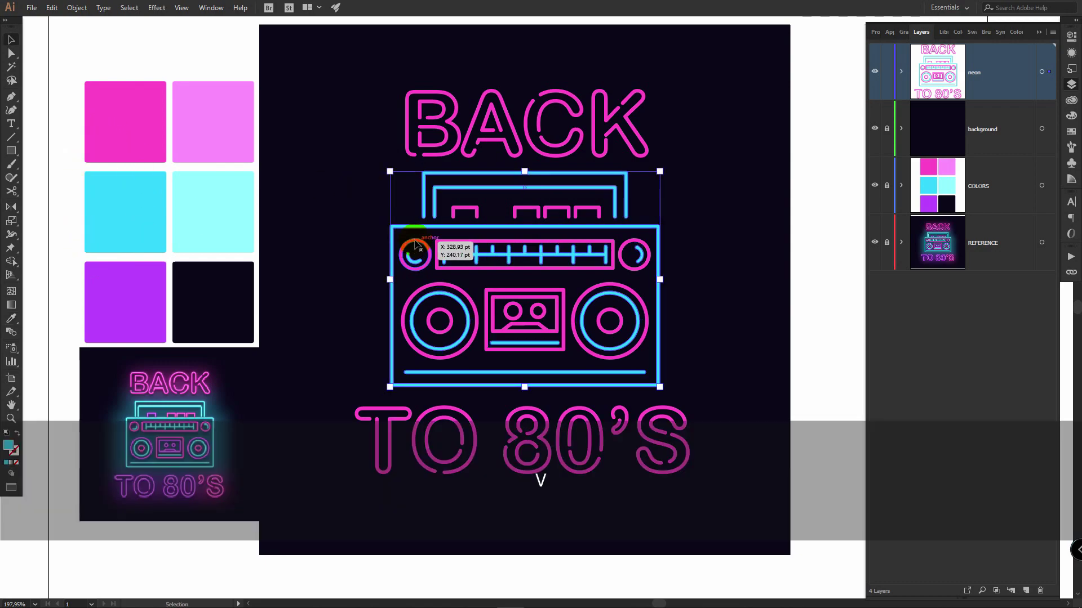
{"action": "left_click", "coordinate": [515, 298]}
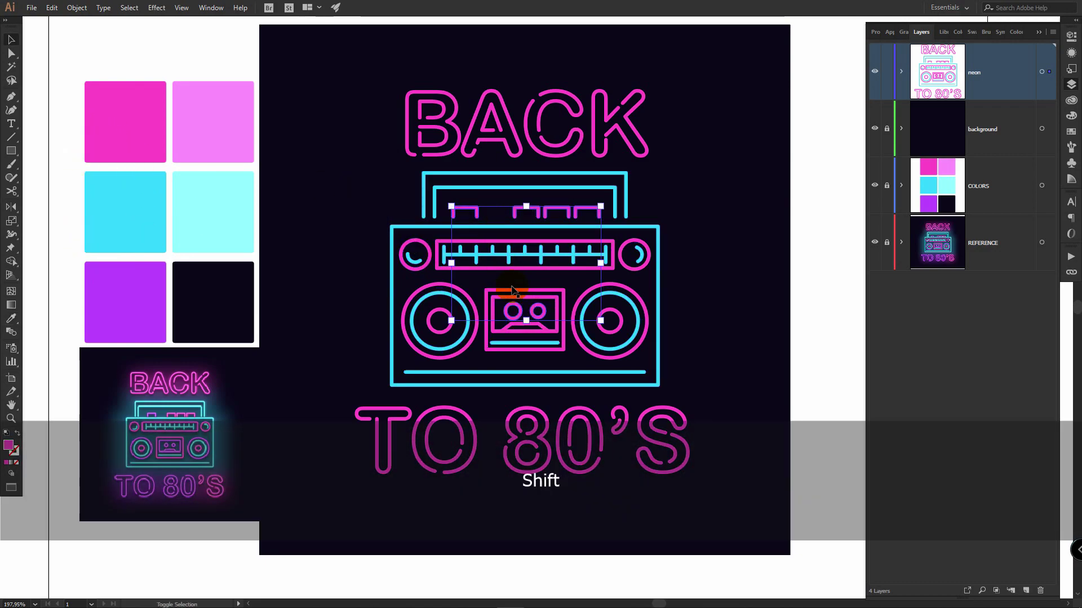
{"action": "left_click", "coordinate": [630, 291], "text": "shift"}
{"action": "left_click", "coordinate": [429, 285], "text": "shift"}
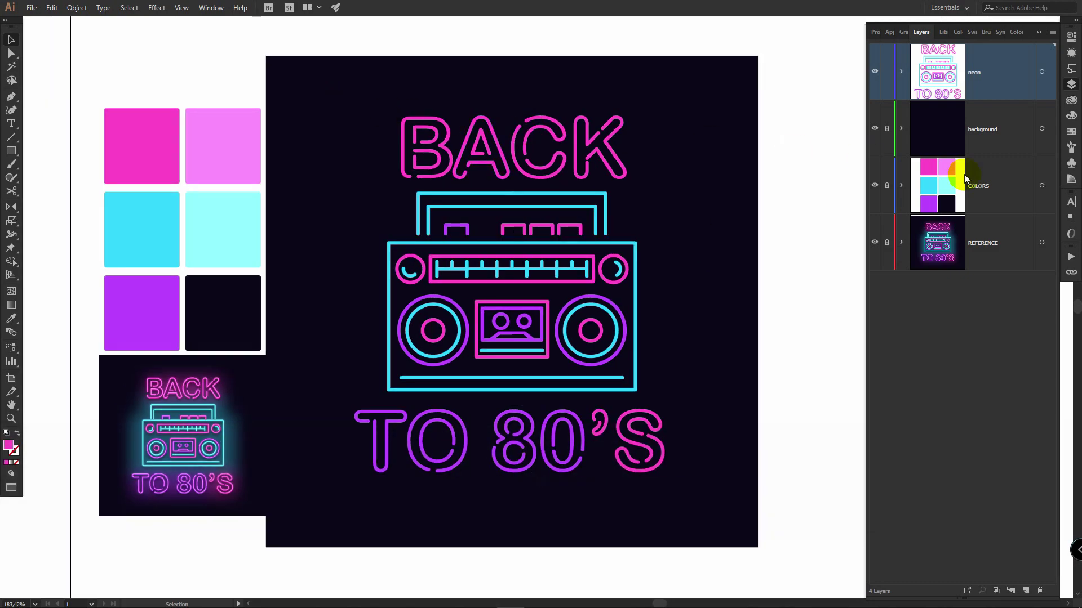
Offset all the neon shapes inward by -0.9 pt with Miter joins and a miter limit of 4.
{"action": "left_click_drag", "start_coordinate": [309, 77], "coordinate": [744, 524]}
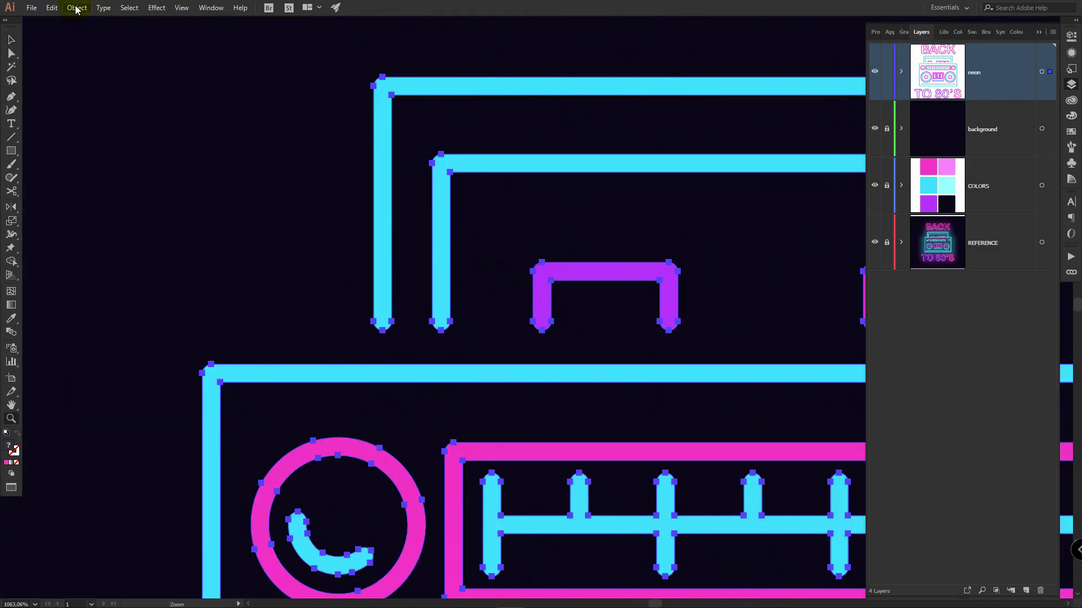
{"action": "left_click", "coordinate": [76, 8]}
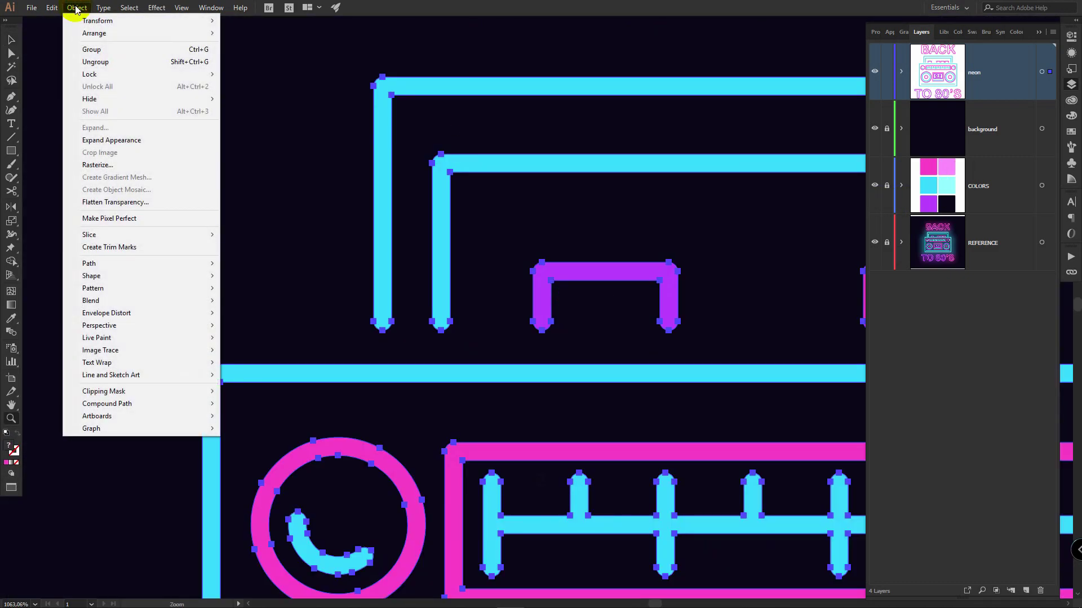
{"action": "mouse_move", "coordinate": [111, 264]}
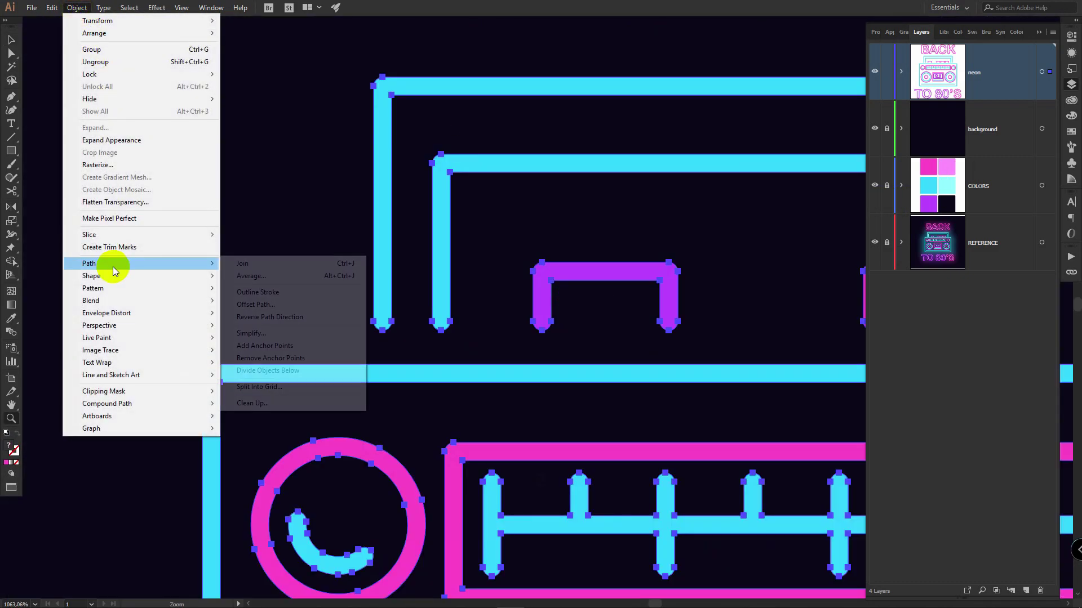
{"action": "left_click", "coordinate": [278, 305]}
{"action": "left_click", "coordinate": [786, 334]}
{"action": "left_click", "coordinate": [784, 335]}
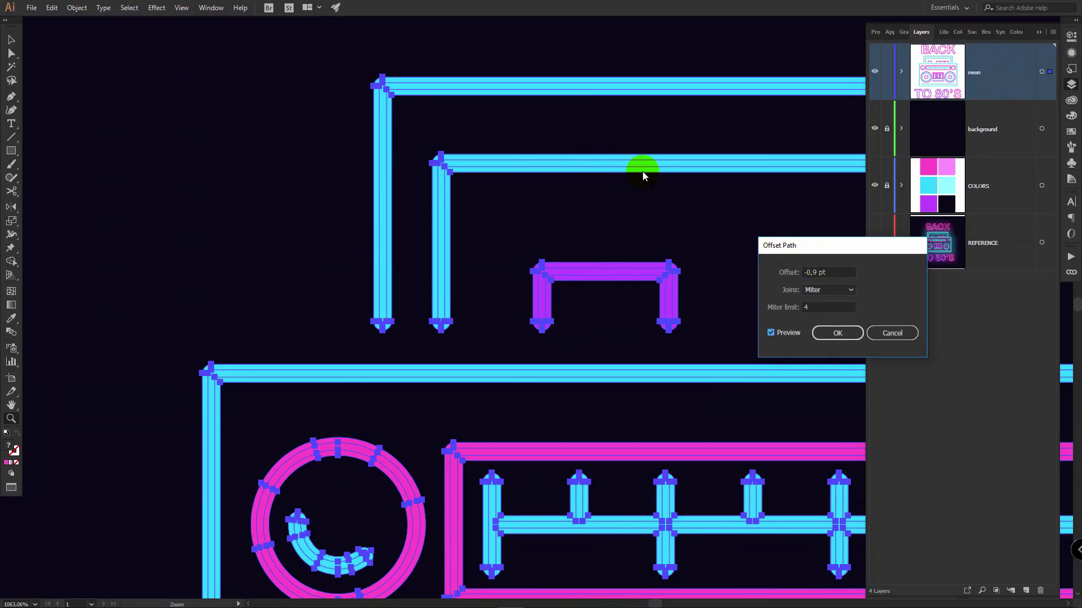
{"action": "left_click", "coordinate": [838, 334]}
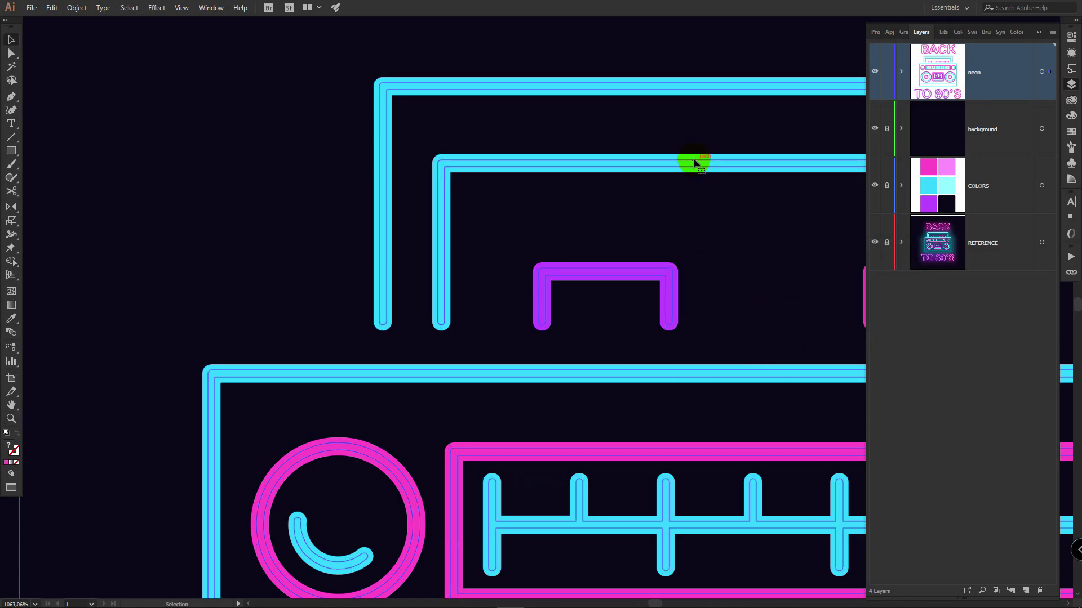
{"action": "key", "text": "v"}
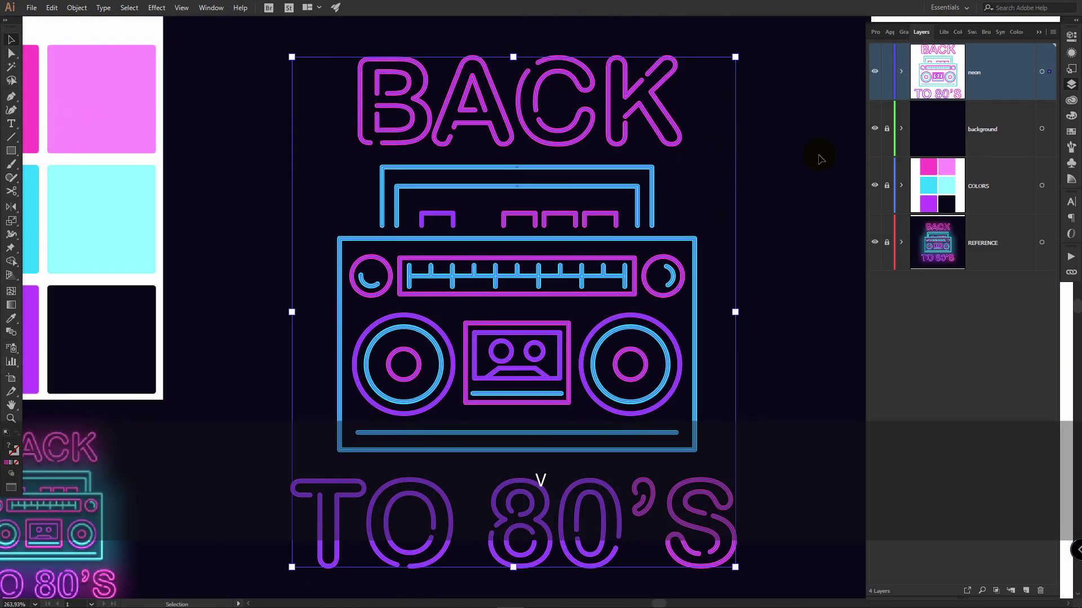
{"action": "left_click", "coordinate": [814, 156]}
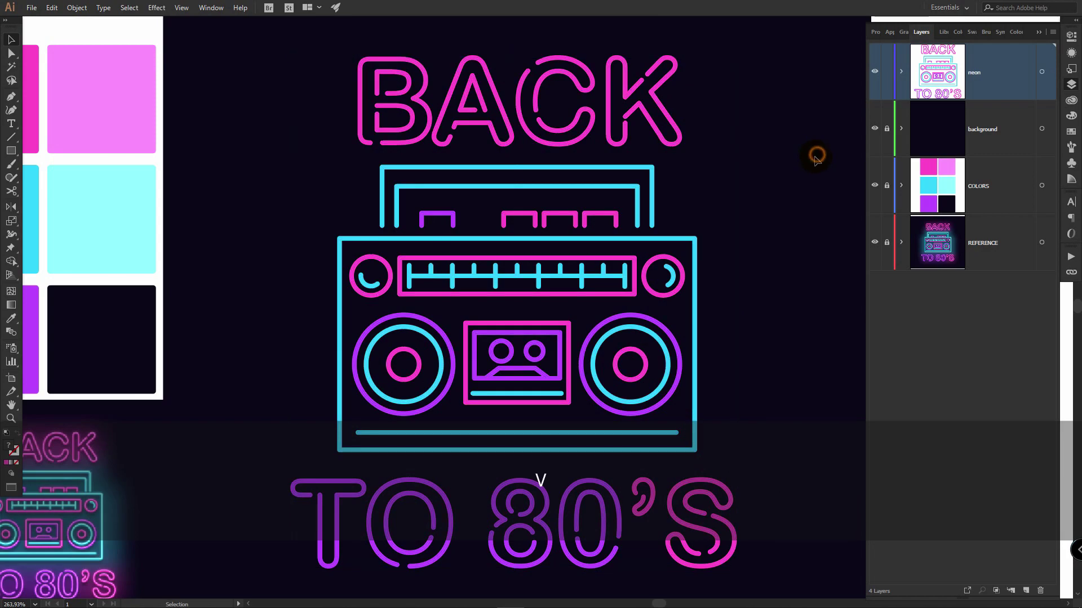
Select all the neon artwork and ungroup it repeatedly until no groups remain.
{"action": "left_click_drag", "start_coordinate": [252, 50], "coordinate": [821, 580]}
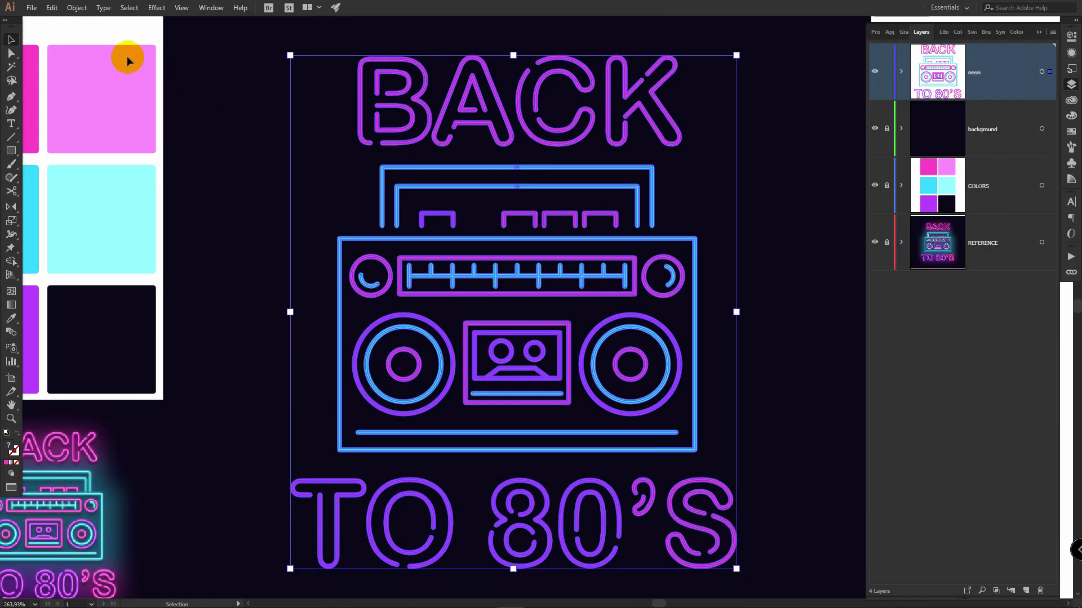
{"action": "left_click", "coordinate": [77, 7]}
{"action": "left_click", "coordinate": [102, 64]}
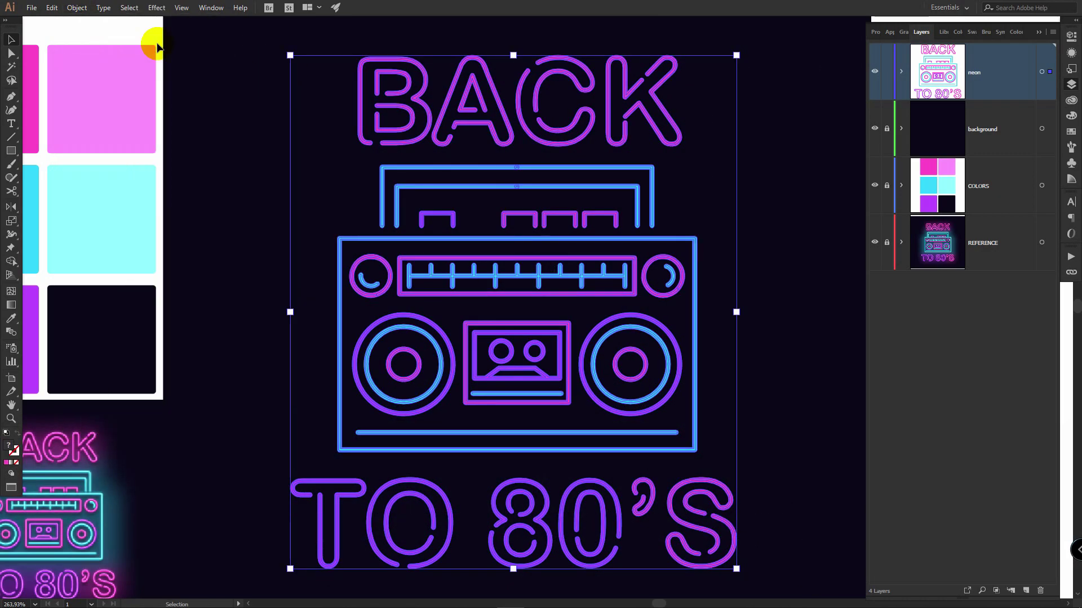
{"action": "left_click", "coordinate": [78, 8]}
{"action": "left_click", "coordinate": [117, 62]}
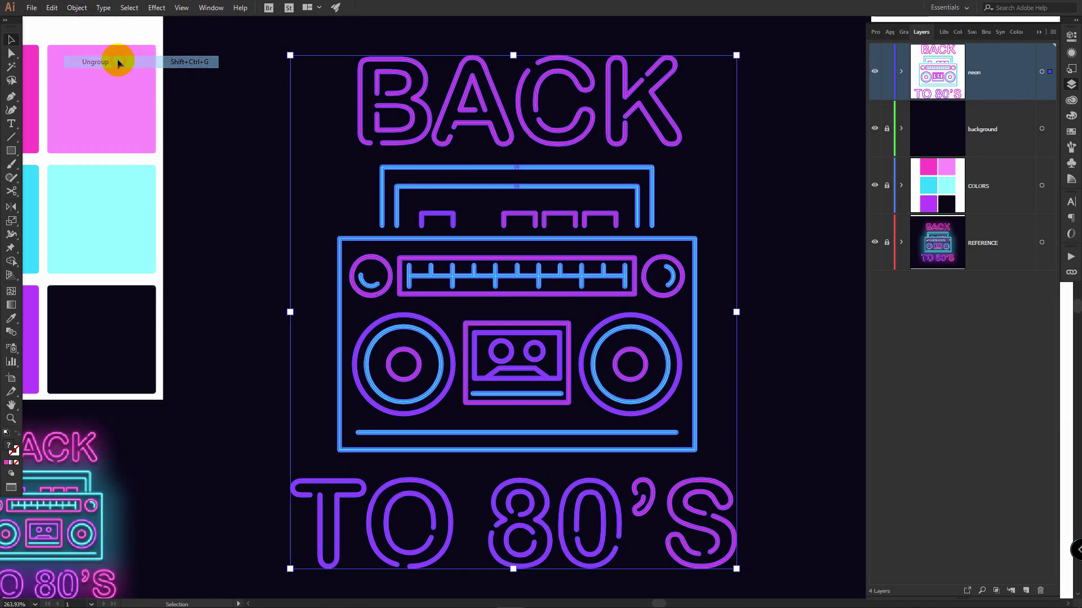
{"action": "left_click", "coordinate": [77, 7]}
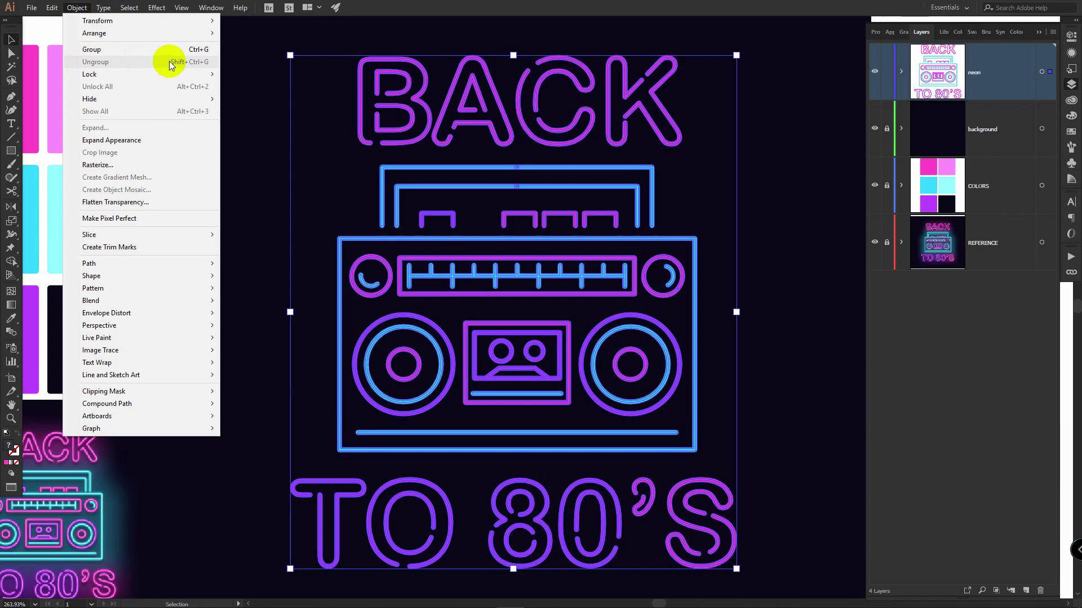
{"action": "left_click", "coordinate": [404, 38]}
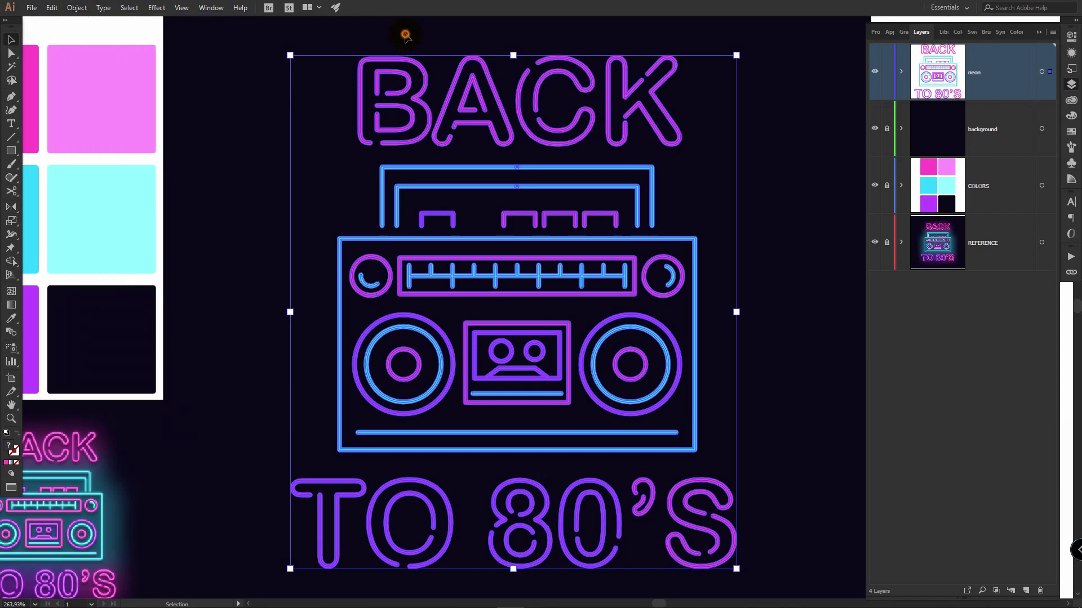
{"action": "left_click", "coordinate": [404, 38]}
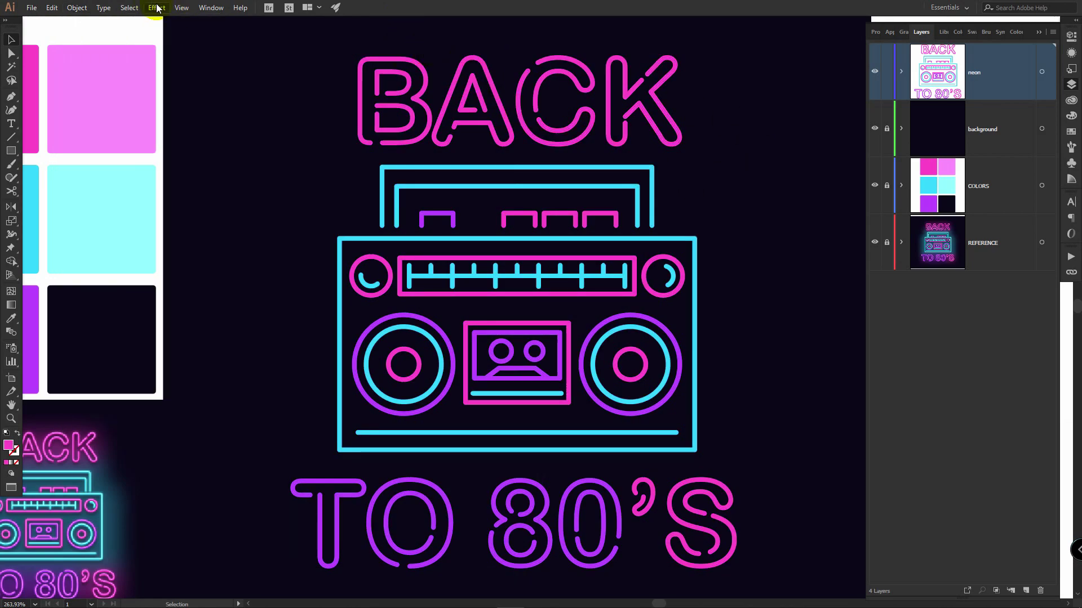
Show the artwork in outline view and select the inner offset paths of the letter "B" in "BACK".
{"action": "left_click", "coordinate": [184, 8]}
{"action": "left_click", "coordinate": [205, 22]}
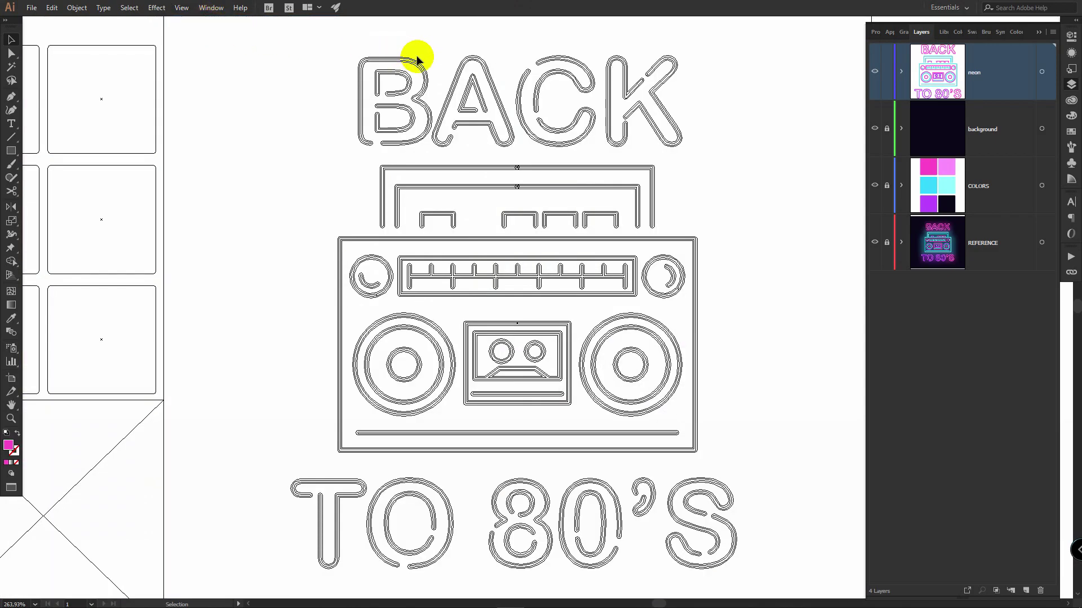
{"action": "scroll", "coordinate": [418, 60], "scroll_direction": "up", "scroll_amount": 5}
{"action": "key", "text": "v"}
{"action": "left_click", "coordinate": [411, 258]}
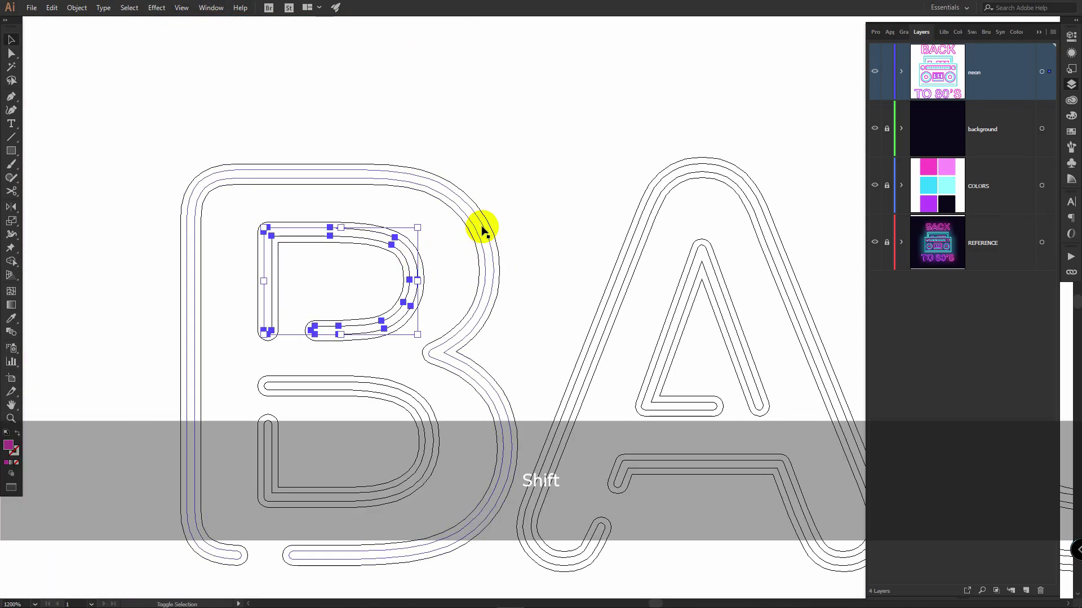
{"action": "left_click", "coordinate": [478, 246], "text": "shift"}
{"action": "left_click", "coordinate": [404, 389], "text": "shift"}
Add the inner offset paths of the letters "A", "C" and "K" to the selection.
{"action": "left_click_drag", "start_coordinate": [663, 303], "coordinate": [520, 188]}
{"action": "left_click", "coordinate": [493, 117], "text": "shift"}
{"action": "left_click_drag", "start_coordinate": [667, 143], "coordinate": [292, 143]}
{"action": "left_click", "coordinate": [433, 112], "text": "shift"}
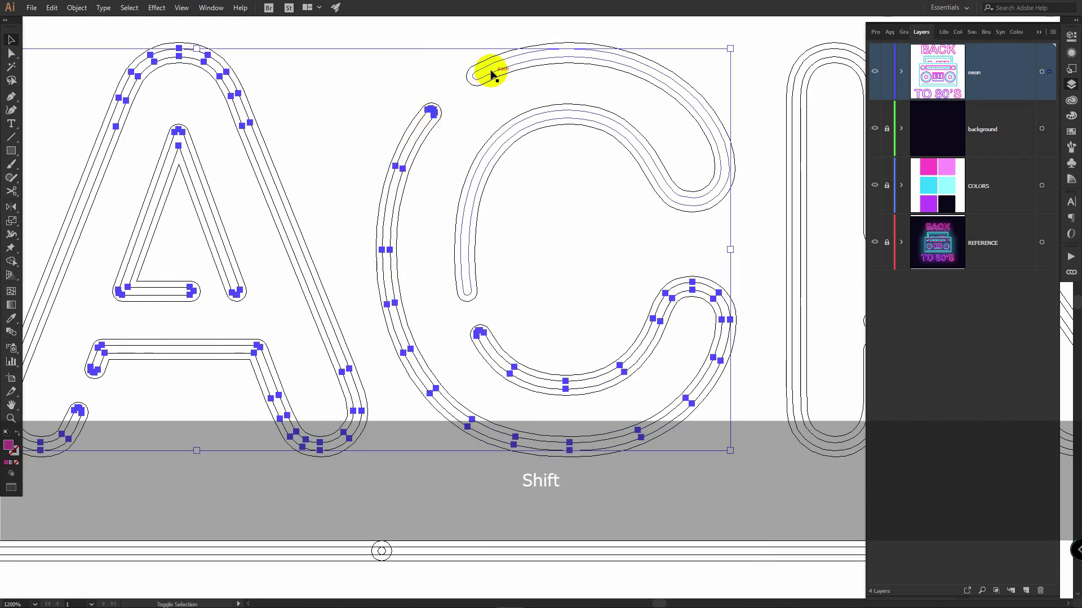
{"action": "left_click", "coordinate": [481, 73], "text": "shift"}
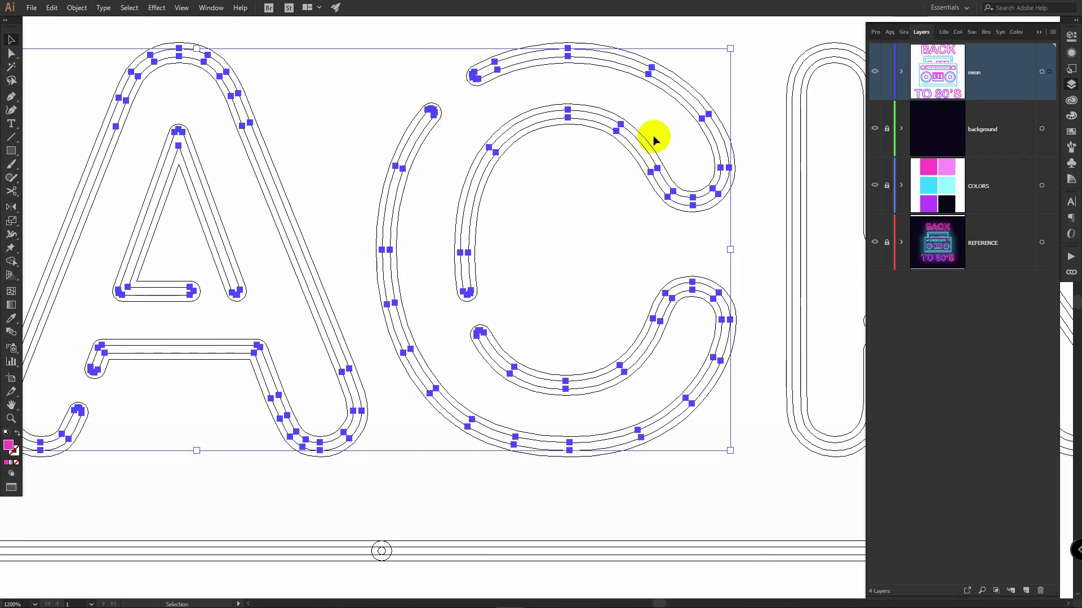
{"action": "left_click_drag", "start_coordinate": [763, 150], "coordinate": [374, 103]}
{"action": "left_click", "coordinate": [503, 72], "text": "shift"}
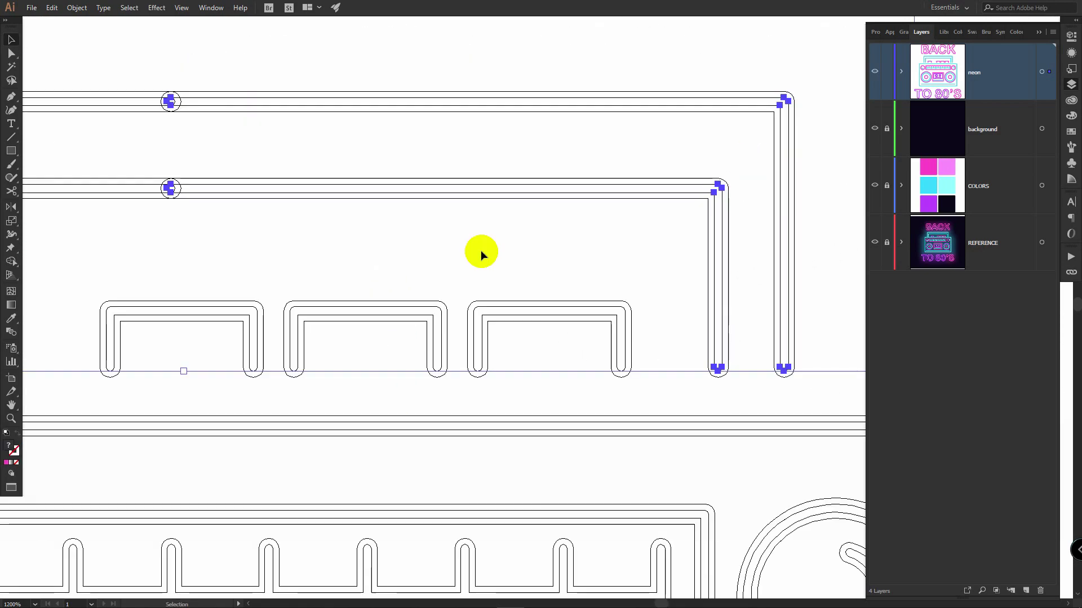
Add the inner paths of the four boombox buttons and of both handle outlines to the selection.
{"action": "left_click", "coordinate": [479, 304], "text": "shift"}
{"action": "left_click", "coordinate": [366, 305], "text": "shift"}
{"action": "left_click", "coordinate": [218, 305], "text": "shift"}
{"action": "scroll", "coordinate": [217, 306], "scroll_direction": "left", "scroll_amount": 10}
{"action": "left_click", "coordinate": [389, 300], "text": "shift"}
{"action": "left_click", "coordinate": [579, 181], "text": "shift"}
{"action": "left_click", "coordinate": [599, 103], "text": "shift"}
Add the inner paths of the boombox body frame, the left knob and its arc to the selection.
{"action": "left_click_drag", "start_coordinate": [62, 400], "coordinate": [476, 133]}
{"action": "left_click", "coordinate": [476, 152], "text": "shift"}
{"action": "left_click", "coordinate": [475, 237], "text": "shift"}
{"action": "left_click", "coordinate": [449, 320], "text": "shift"}
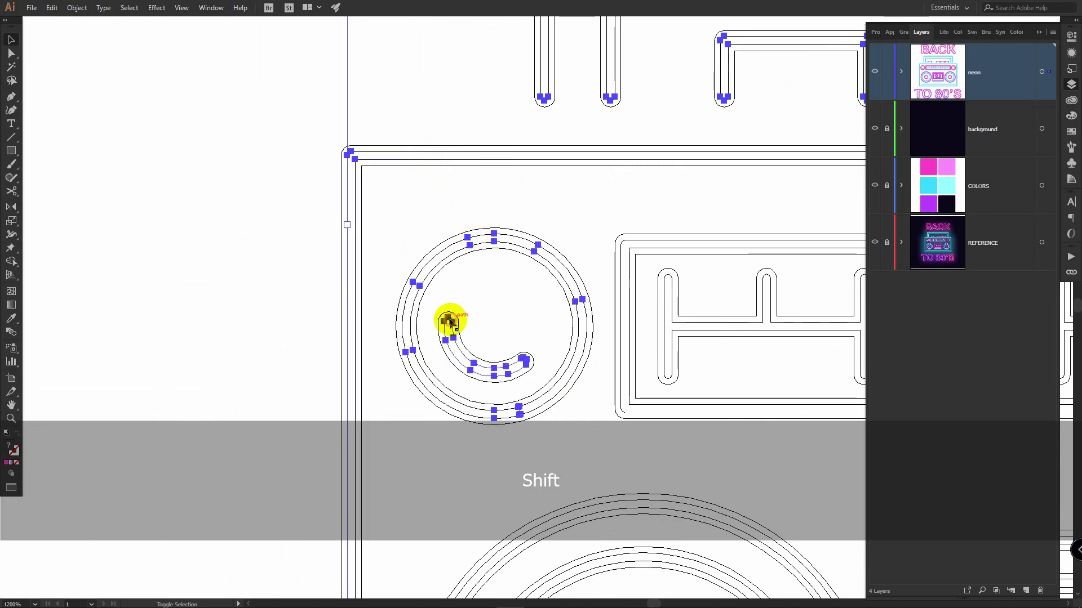
Add the inner paths of the radio dial frame, its tick scale and the right knob with its arc.
{"action": "left_click_drag", "start_coordinate": [751, 240], "coordinate": [421, 208]}
{"action": "left_click", "coordinate": [421, 208], "text": "shift"}
{"action": "left_click", "coordinate": [437, 249], "text": "shift"}
{"action": "left_click_drag", "start_coordinate": [507, 248], "coordinate": [3, 246]}
{"action": "left_click", "coordinate": [514, 168], "text": "shift"}
{"action": "left_click", "coordinate": [557, 212], "text": "shift"}
Add the inner paths of the right speaker's three rings to the selection.
{"action": "left_click_drag", "start_coordinate": [462, 307], "coordinate": [595, 76]}
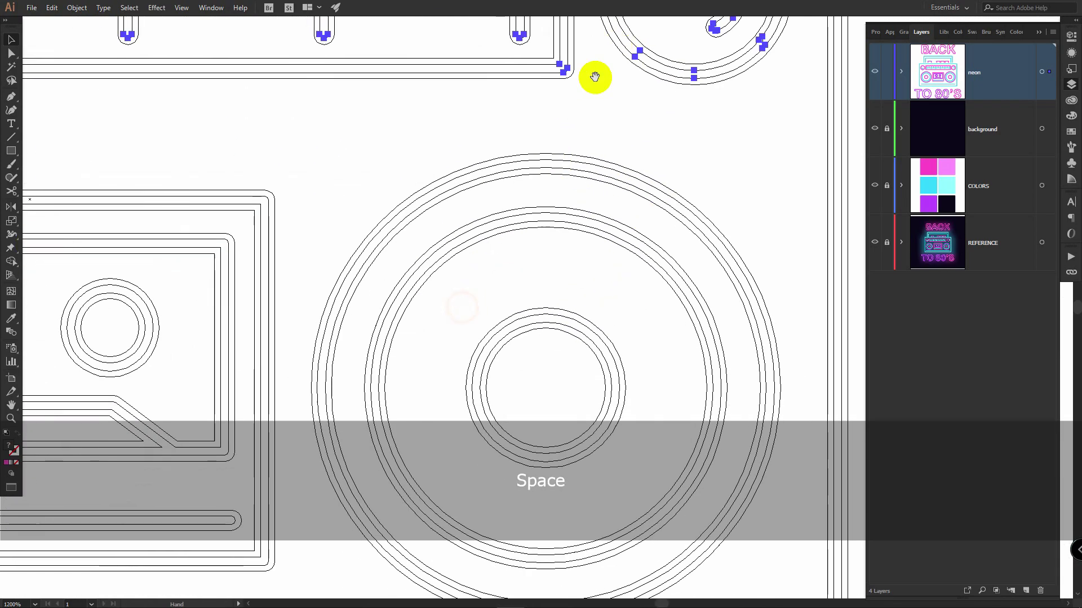
{"action": "left_click", "coordinate": [558, 165], "text": "shift"}
{"action": "left_click", "coordinate": [542, 216], "text": "shift"}
{"action": "left_click", "coordinate": [536, 322], "text": "shift"}
Add the inner paths of the cassette frame, its window and both reels to the selection.
{"action": "left_click_drag", "start_coordinate": [264, 200], "coordinate": [620, 179]}
{"action": "left_click", "coordinate": [620, 178], "text": "shift"}
{"action": "left_click", "coordinate": [580, 219], "text": "shift"}
{"action": "left_click", "coordinate": [488, 270], "text": "shift"}
{"action": "left_click", "coordinate": [344, 263], "text": "shift"}
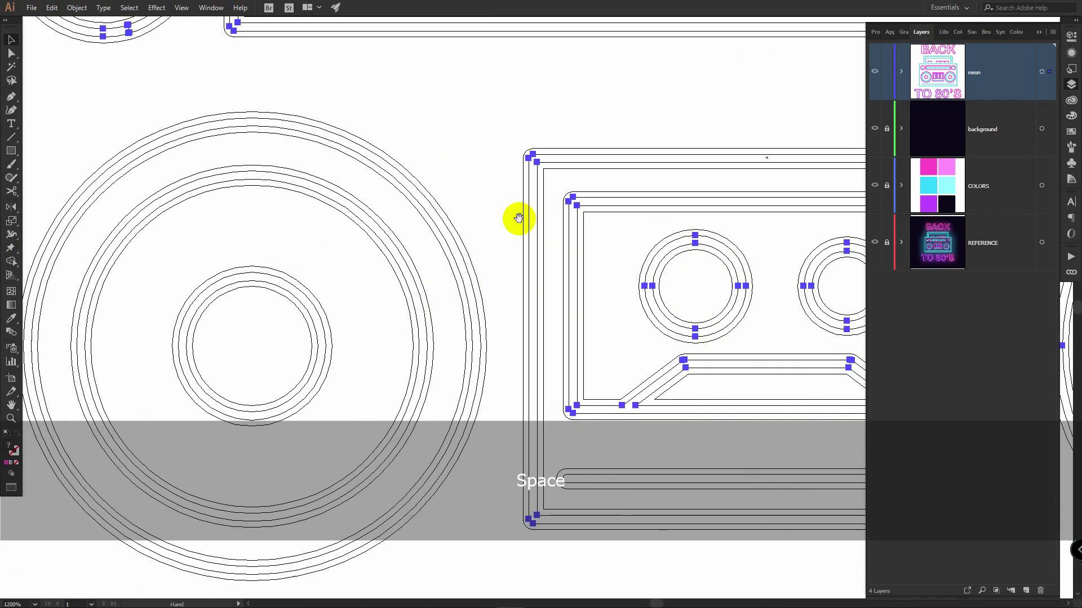
Add the inner paths of the left speaker's three rings, the cassette's lower bar and the boombox's long lower bar.
{"action": "left_click", "coordinate": [403, 181], "text": "shift"}
{"action": "left_click", "coordinate": [358, 208], "text": "shift"}
{"action": "left_click", "coordinate": [304, 294], "text": "shift"}
{"action": "left_click_drag", "start_coordinate": [569, 468], "coordinate": [498, 244]}
{"action": "left_click", "coordinate": [499, 246], "text": "shift"}
{"action": "left_click_drag", "start_coordinate": [56, 428], "coordinate": [375, 234]}
{"action": "left_click", "coordinate": [318, 235], "text": "shift"}
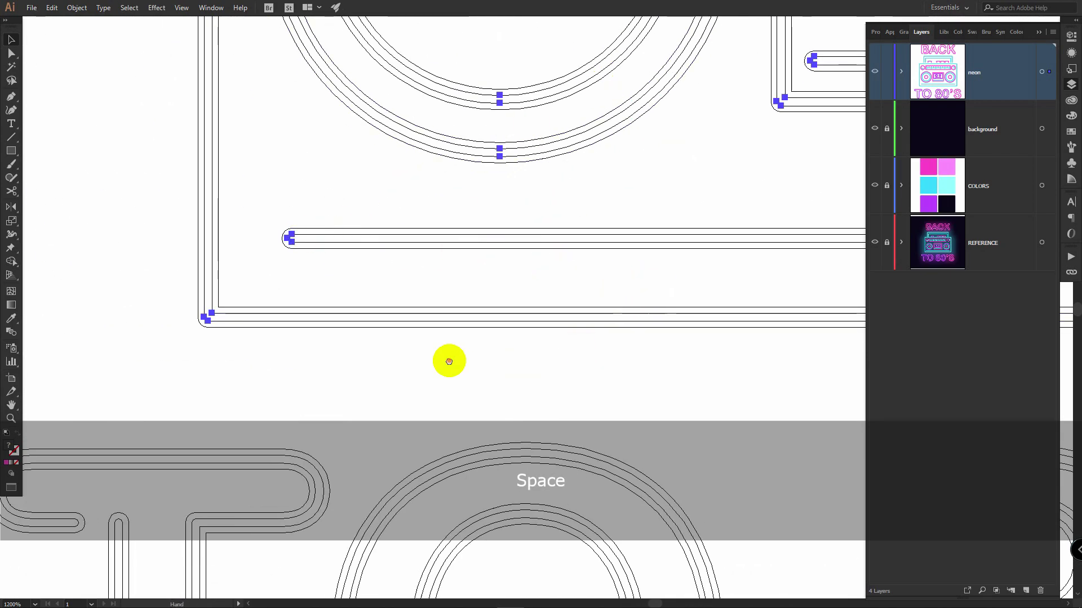
Add the inner paths of the characters "T", "O" and "8" to the selection.
{"action": "left_click_drag", "start_coordinate": [449, 362], "coordinate": [653, 79]}
{"action": "left_click", "coordinate": [507, 183], "text": "shift"}
{"action": "left_click", "coordinate": [642, 197], "text": "shift"}
{"action": "left_click", "coordinate": [680, 246], "text": "shift"}
{"action": "left_click_drag", "start_coordinate": [682, 246], "coordinate": [129, 145]}
{"action": "left_click", "coordinate": [597, 96], "text": "shift"}
{"action": "left_click", "coordinate": [645, 138], "text": "shift"}
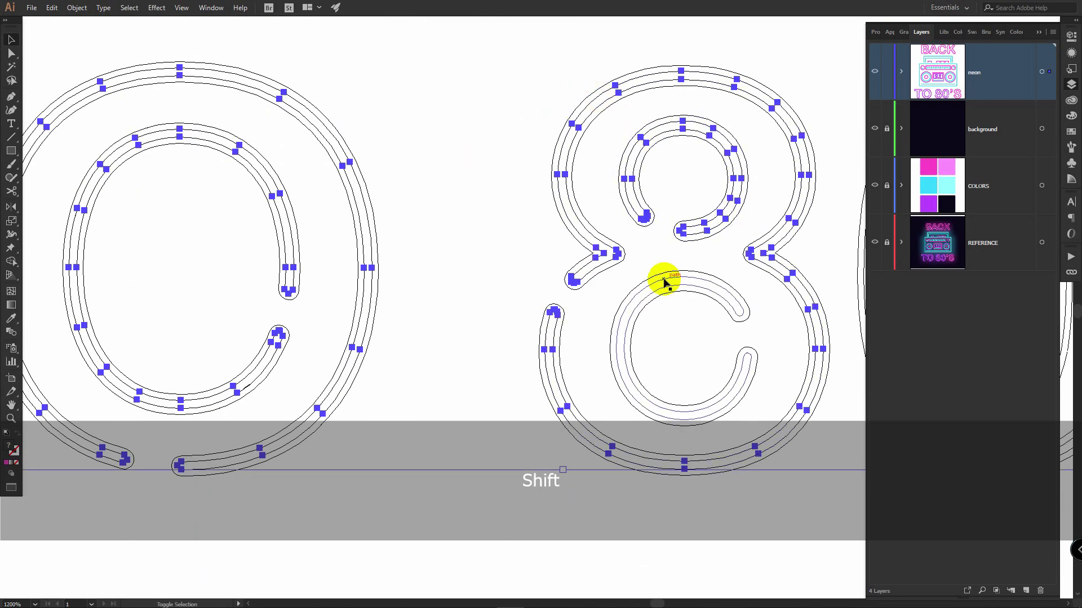
{"action": "left_click", "coordinate": [664, 282], "text": "shift"}
Add the inner paths of the "0", the apostrophe and the "S" to the selection.
{"action": "scroll", "coordinate": [387, 61], "scroll_direction": "right", "scroll_amount": 5}
{"action": "left_click", "coordinate": [386, 60], "text": "shift"}
{"action": "left_click", "coordinate": [623, 49], "text": "shift"}
{"action": "scroll", "coordinate": [374, 60], "scroll_direction": "right", "scroll_amount": 4}
{"action": "left_click", "coordinate": [441, 114], "text": "shift"}
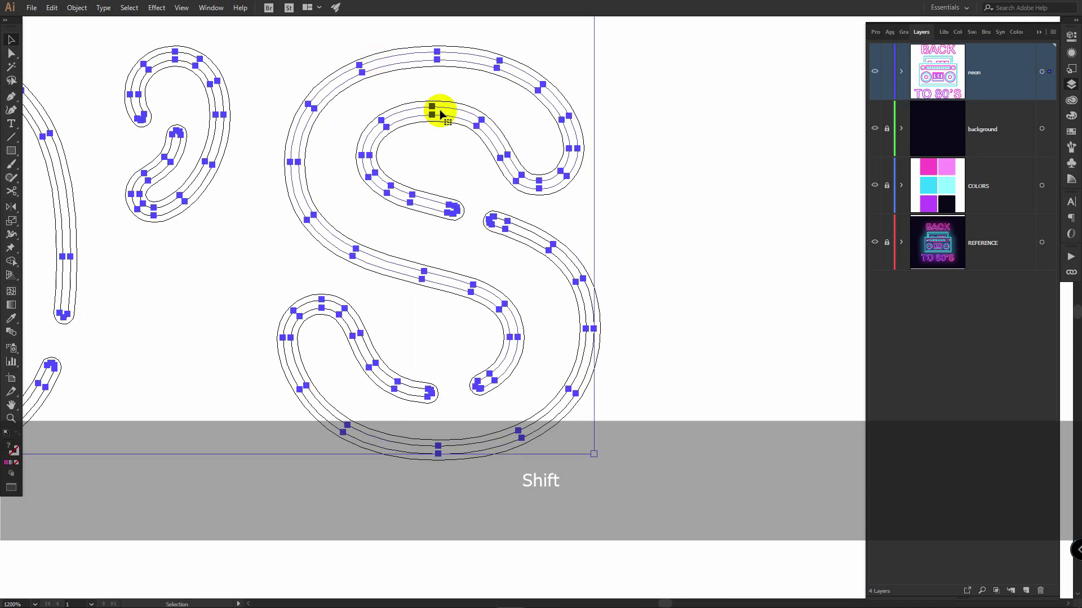
{"action": "scroll", "coordinate": [287, 299], "scroll_direction": "down", "scroll_amount": 8}
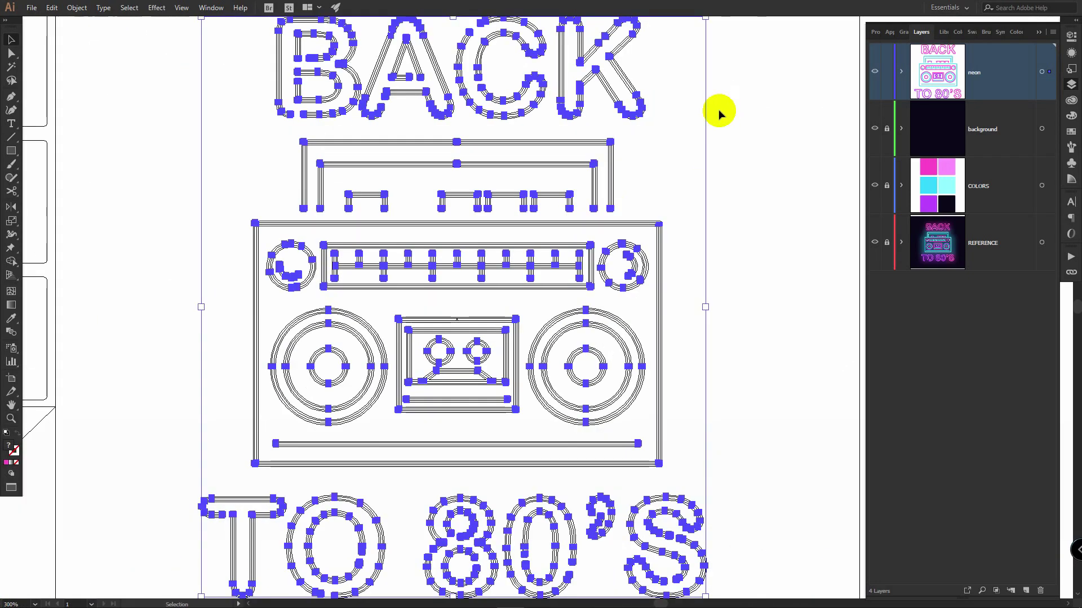
Create a new layer named "outlines" and move the selected inner paths onto it.
{"action": "left_click", "coordinate": [1026, 590]}
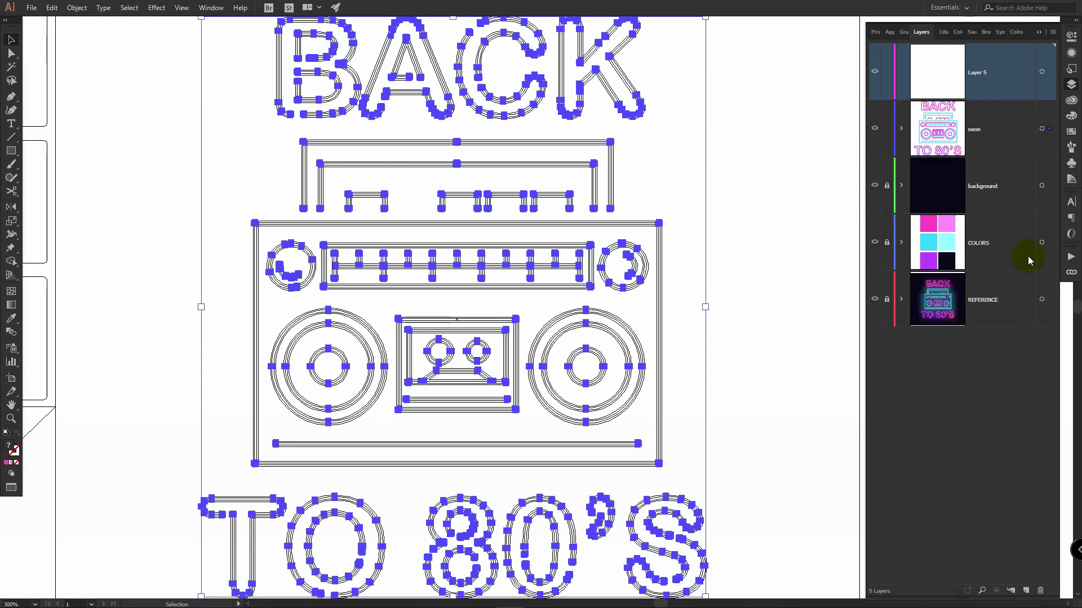
{"action": "double_click", "coordinate": [978, 72]}
{"action": "type", "text": "outlines"}
{"action": "key", "text": "Return"}
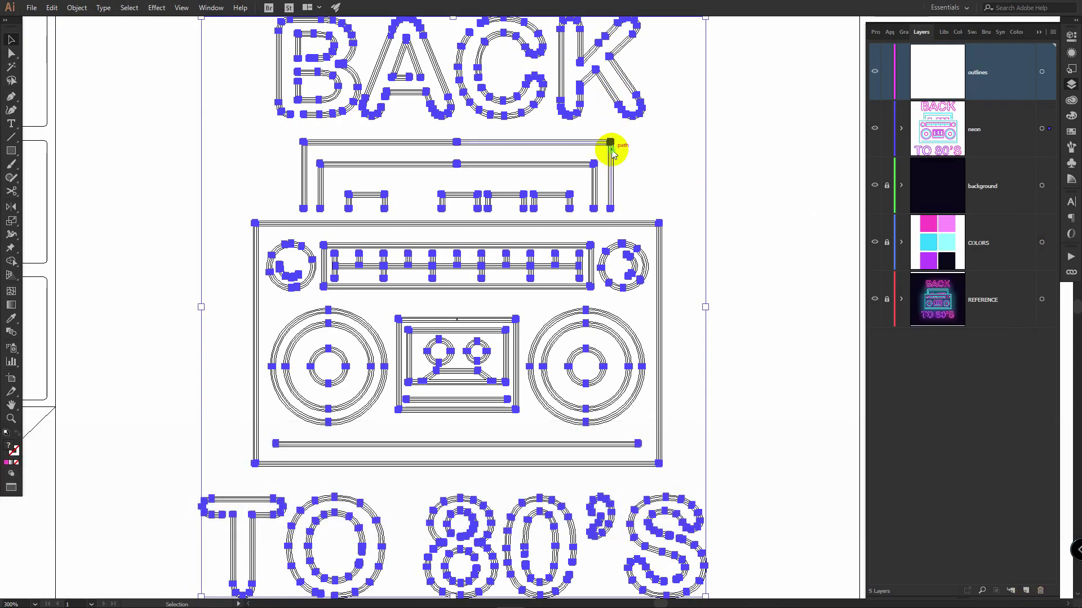
{"action": "right_click", "coordinate": [611, 150]}
{"action": "mouse_move", "coordinate": [681, 259]}
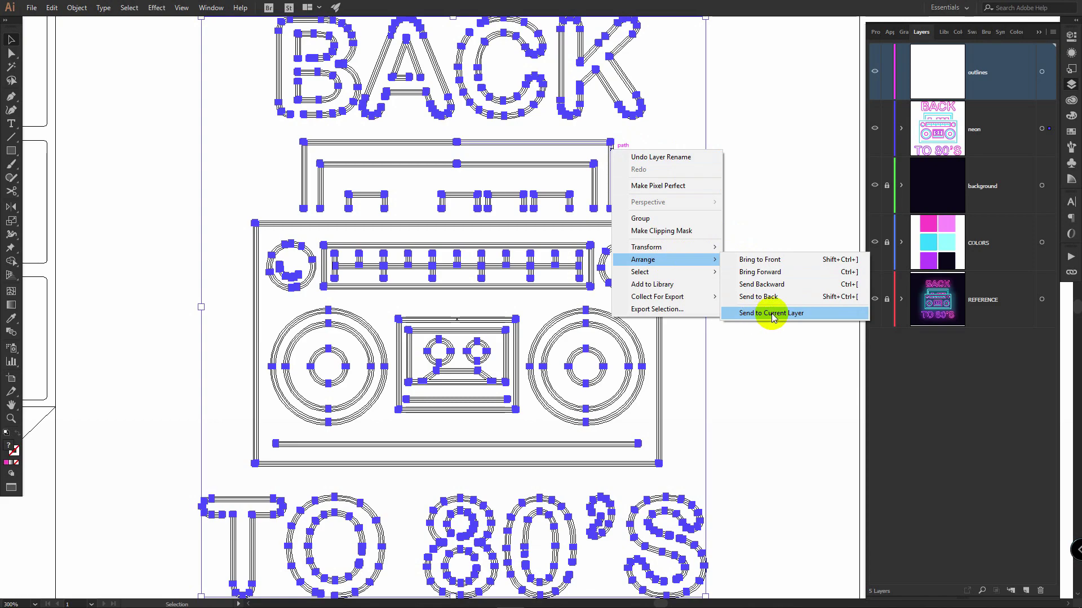
{"action": "left_click", "coordinate": [792, 316]}
Return to the full-colour preview, hide the neon layer and clear the selection.
{"action": "left_click", "coordinate": [181, 8]}
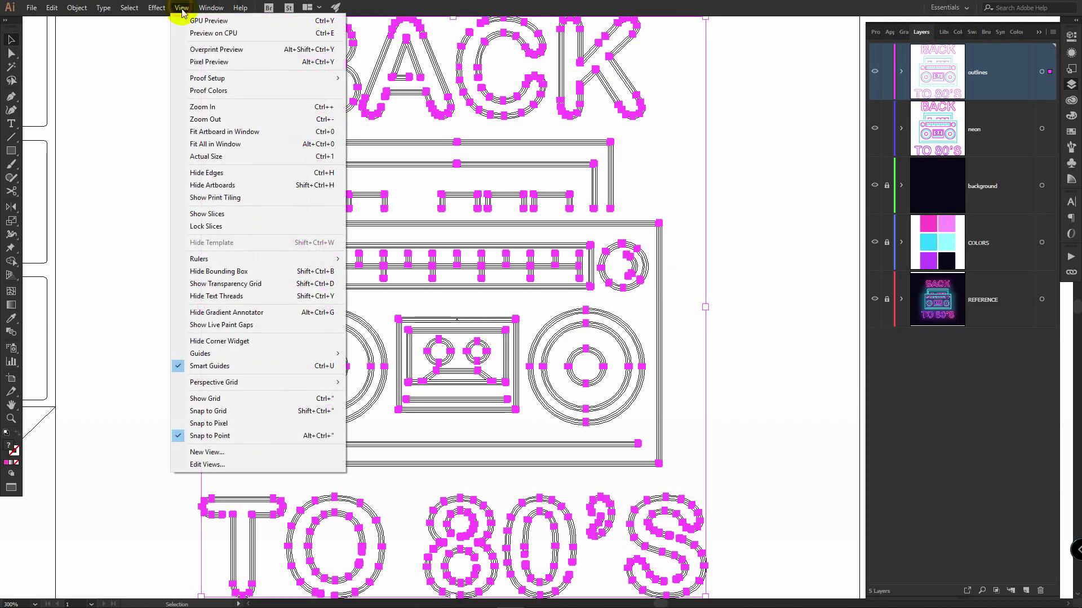
{"action": "left_click", "coordinate": [223, 23]}
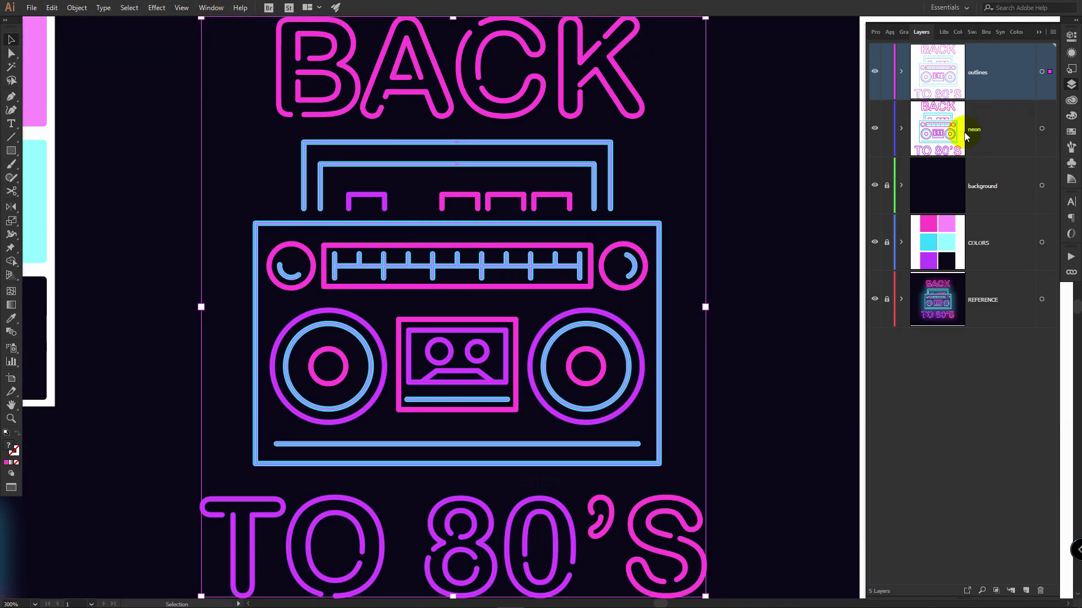
{"action": "left_click", "coordinate": [876, 129]}
{"action": "left_click", "coordinate": [175, 136]}
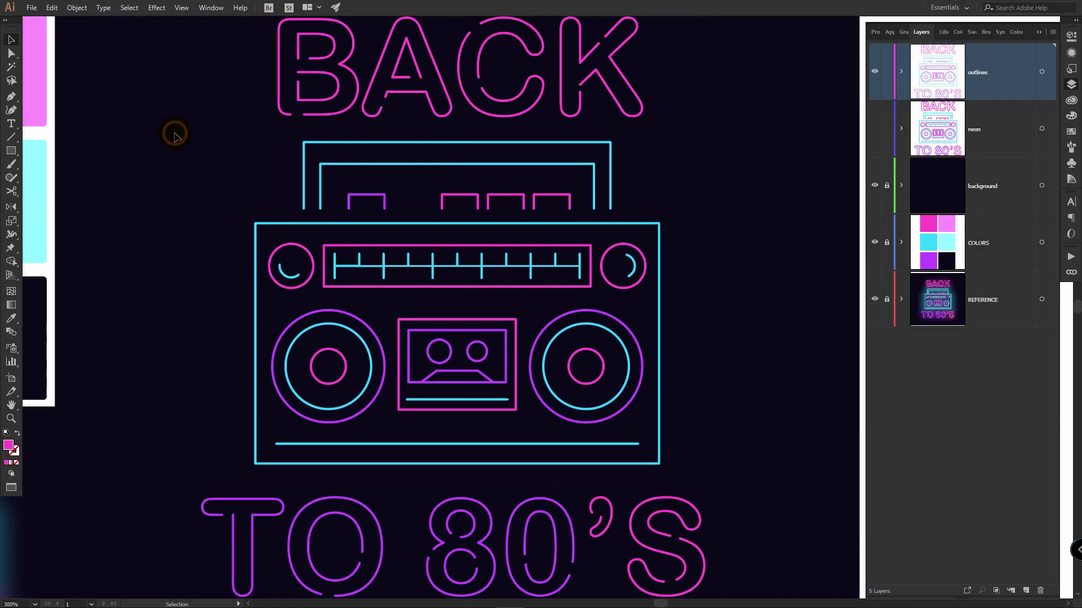
{"action": "key", "text": "z"}
{"action": "left_click_drag", "start_coordinate": [407, 138], "coordinate": [334, 117]}
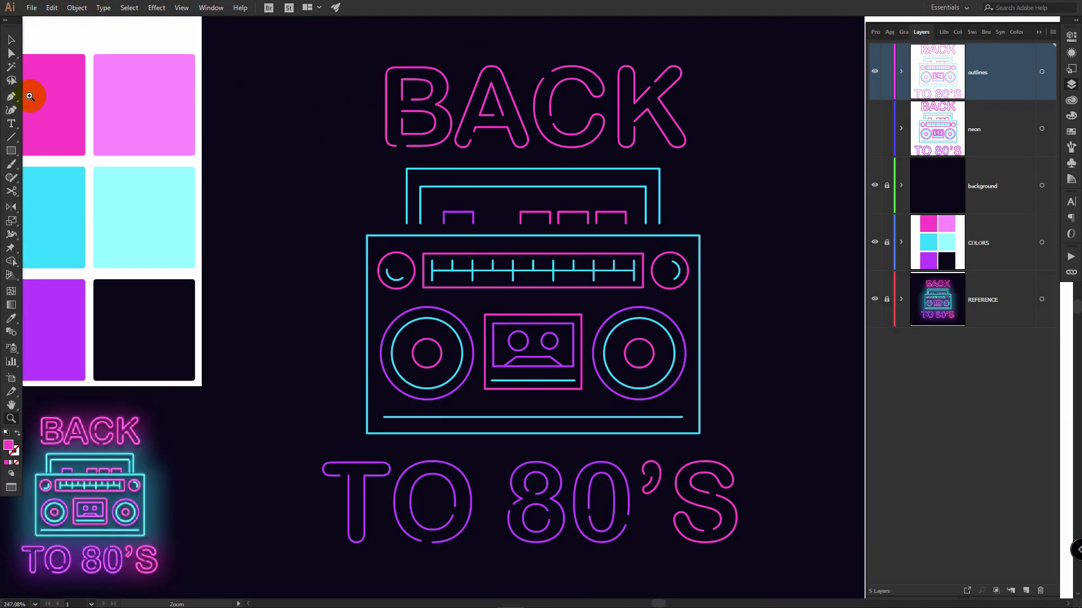
{"action": "key", "text": "v"}
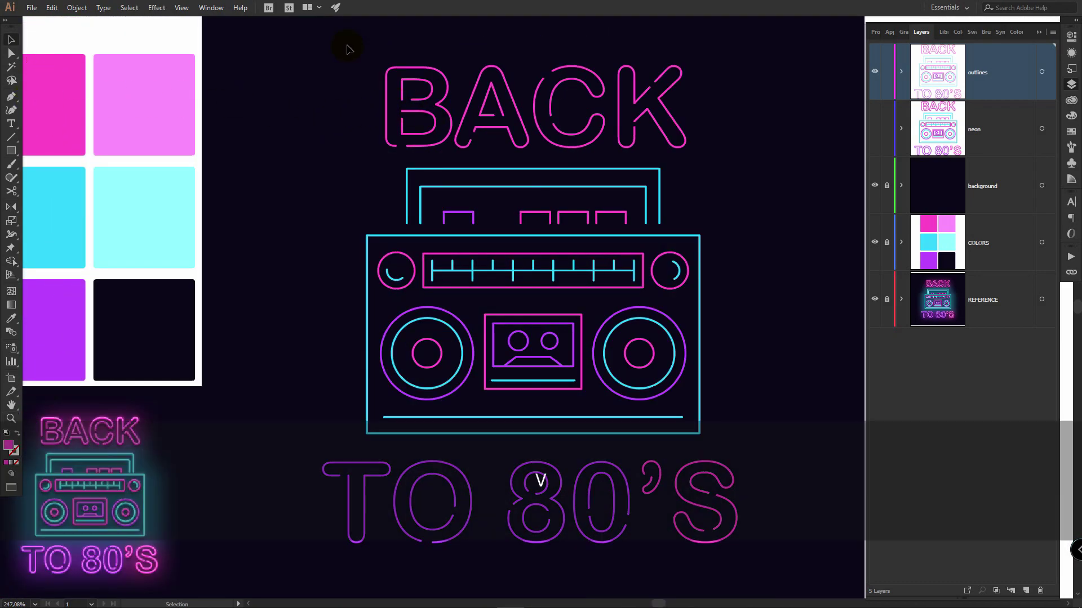
{"action": "left_click_drag", "start_coordinate": [350, 48], "coordinate": [704, 155]}
{"action": "left_click_drag", "start_coordinate": [297, 451], "coordinate": [760, 557], "text": "shift"}
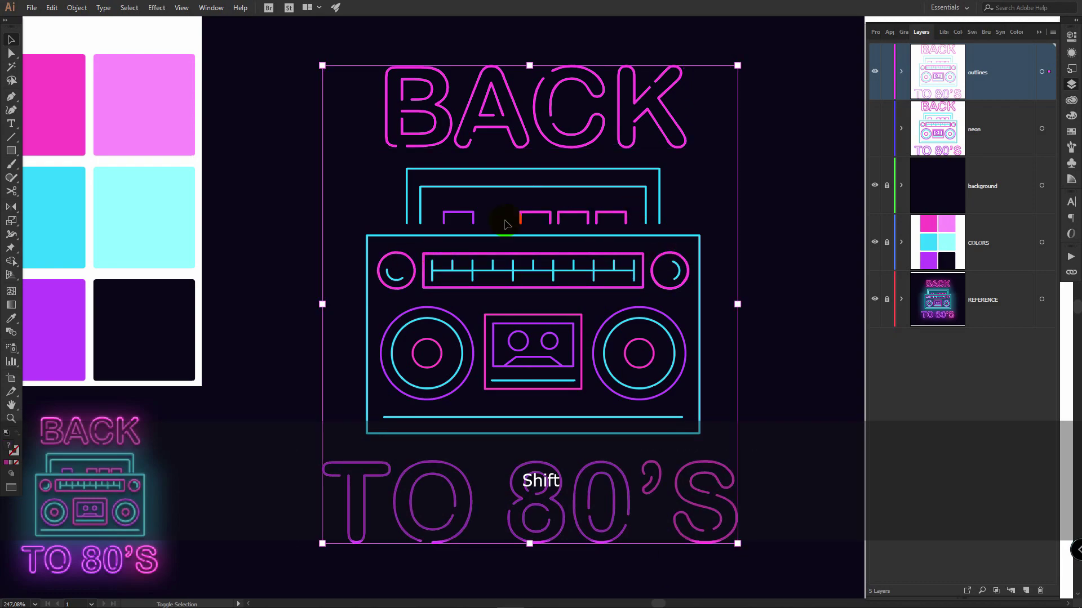
{"action": "left_click", "coordinate": [572, 325]}
Recolour the inner paths of "BACK", "TO 80'S" and the four boombox buttons with the light pink swatch.
{"action": "left_click_drag", "start_coordinate": [331, 44], "coordinate": [711, 160]}
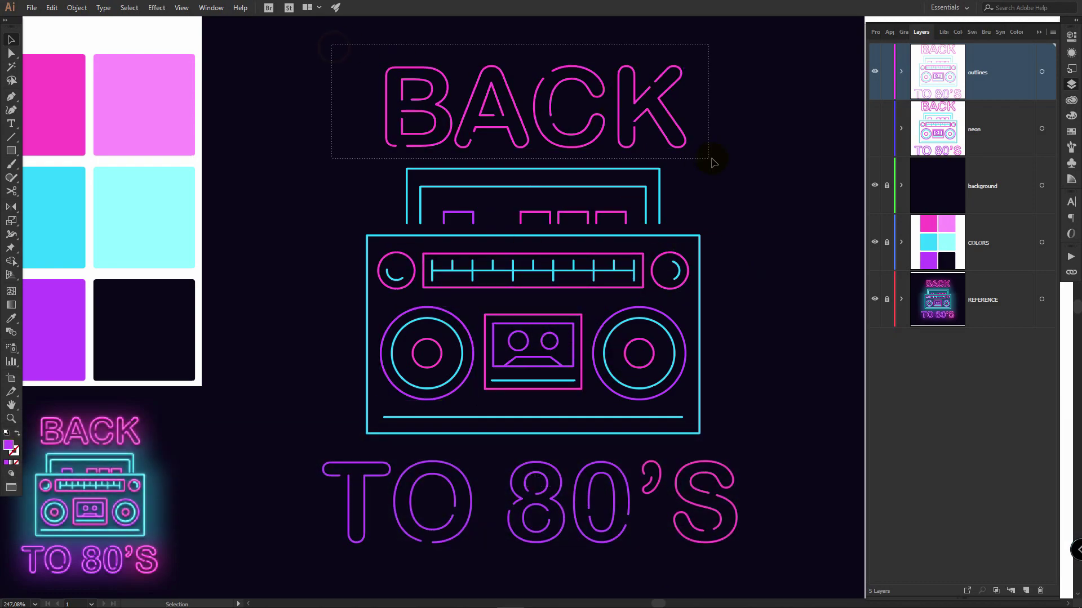
{"action": "left_click_drag", "start_coordinate": [297, 452], "coordinate": [756, 565], "text": "shift"}
{"action": "key", "text": "i"}
{"action": "left_click", "coordinate": [144, 105]}
{"action": "key", "text": "v"}
{"action": "left_click_drag", "start_coordinate": [459, 210], "coordinate": [625, 220]}
{"action": "key", "text": "i"}
{"action": "left_click", "coordinate": [145, 105]}
Recolour the inner paths of the speakers' outer and centre rings, the cassette window, radio frame and knobs light pink.
{"action": "left_click", "coordinate": [449, 313]}
{"action": "left_click", "coordinate": [572, 330], "text": "shift"}
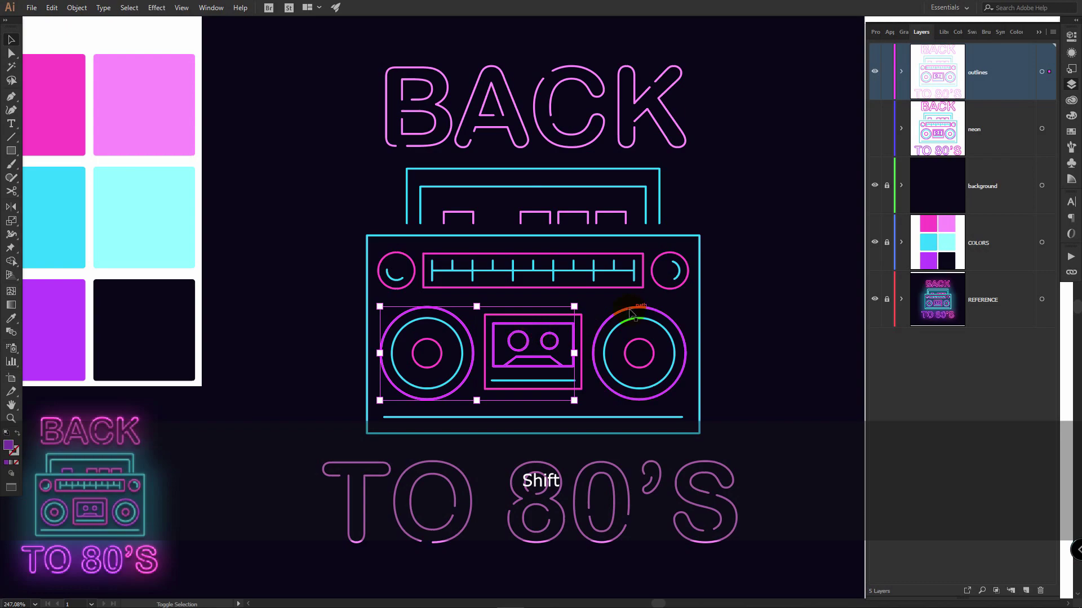
{"action": "left_click", "coordinate": [631, 308], "text": "shift"}
{"action": "left_click", "coordinate": [669, 253], "text": "shift"}
{"action": "key", "text": "i"}
{"action": "left_click", "coordinate": [144, 105]}
Recolour all the cyan inner paths of the boombox with the light cyan swatch.
{"action": "key", "text": "v"}
{"action": "left_click", "coordinate": [436, 187]}
{"action": "left_click", "coordinate": [445, 376], "text": "shift"}
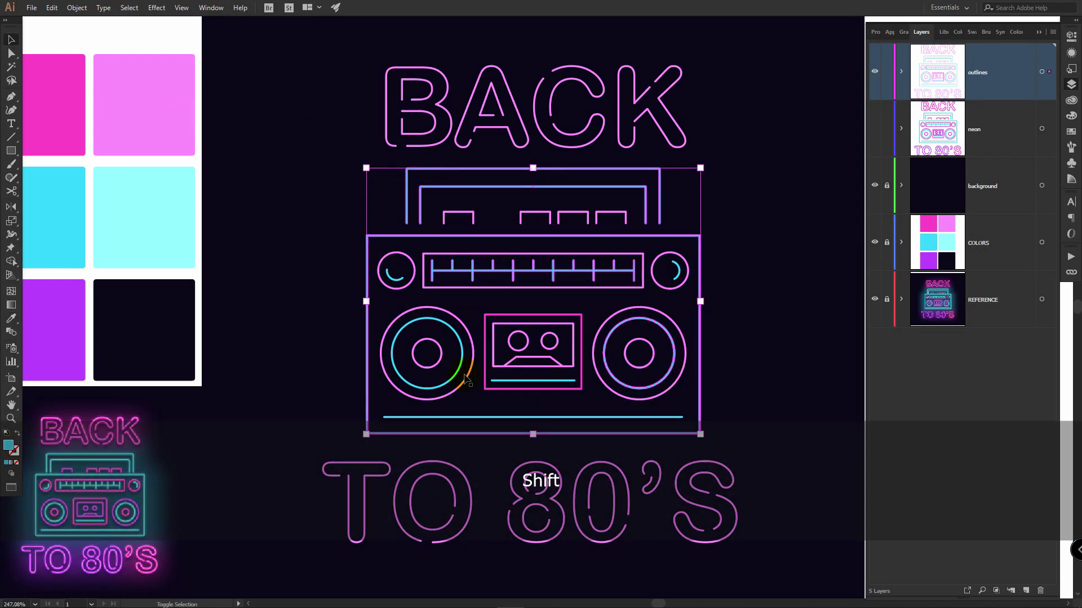
{"action": "left_click", "coordinate": [320, 218]}
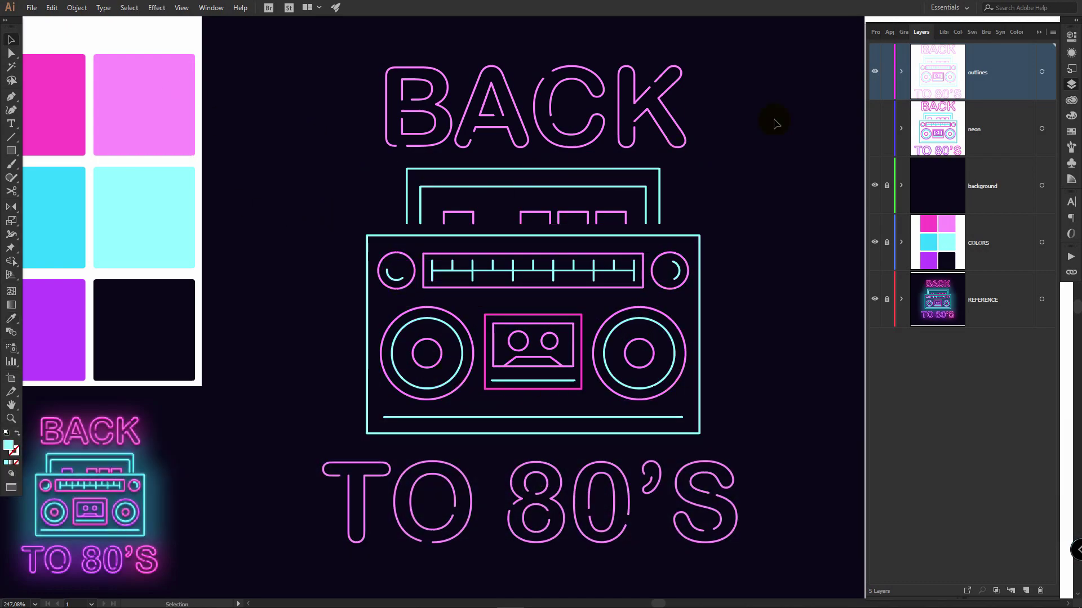
Show the neon layer and shift all the outlines-layer paths slightly upward so they highlight the upper side of the tubes.
{"action": "left_click", "coordinate": [876, 128]}
{"action": "left_click", "coordinate": [1042, 72]}
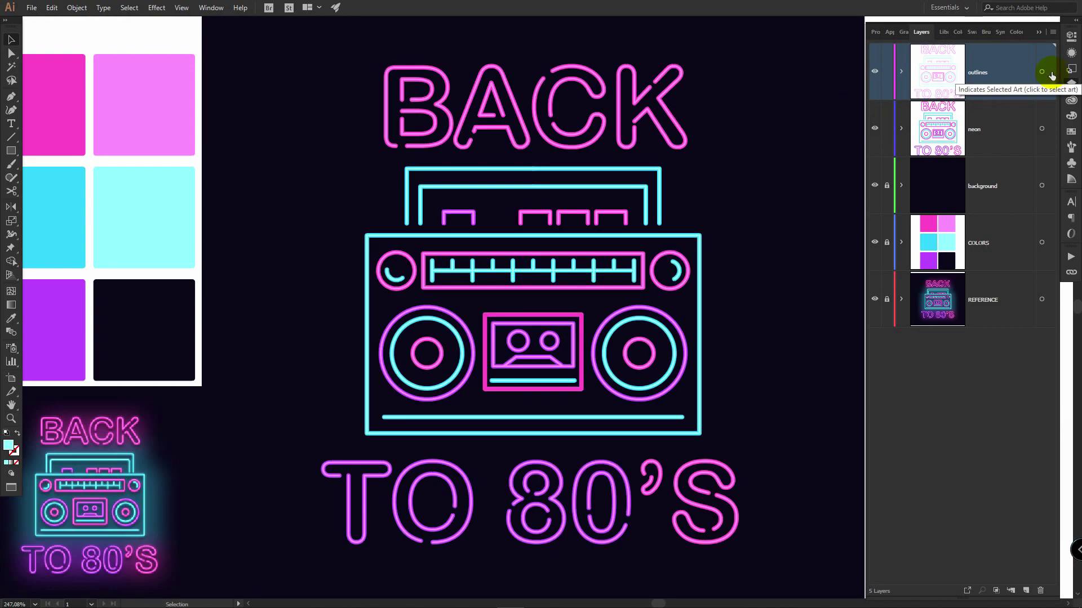
{"action": "left_click", "coordinate": [1051, 72]}
{"action": "key", "text": "z"}
{"action": "left_click_drag", "start_coordinate": [449, 258], "coordinate": [475, 174]}
{"action": "key", "text": "v"}
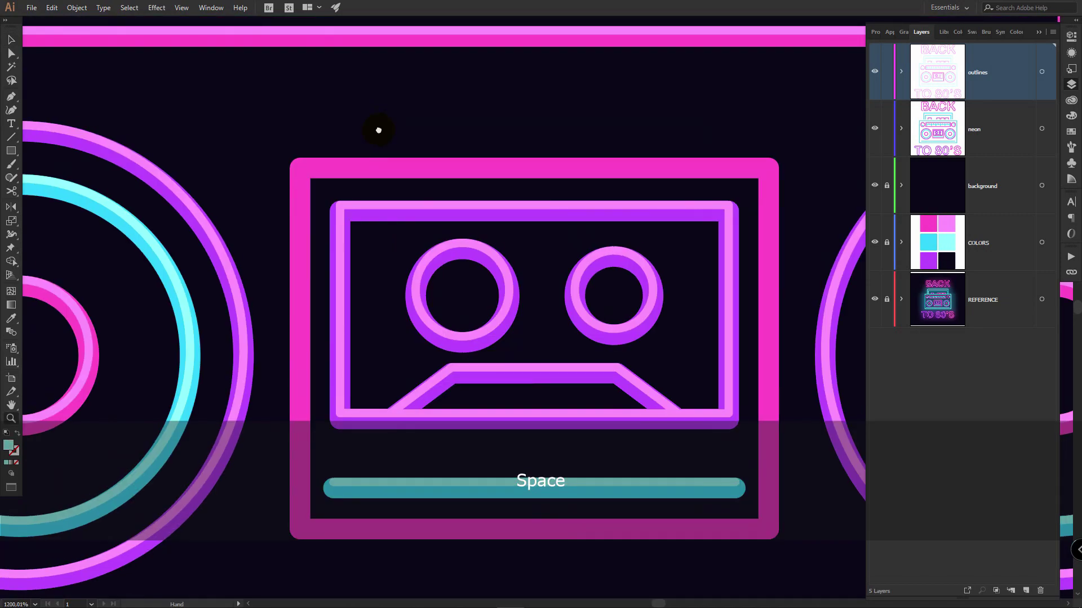
{"action": "left_click_drag", "start_coordinate": [378, 130], "coordinate": [495, 37]}
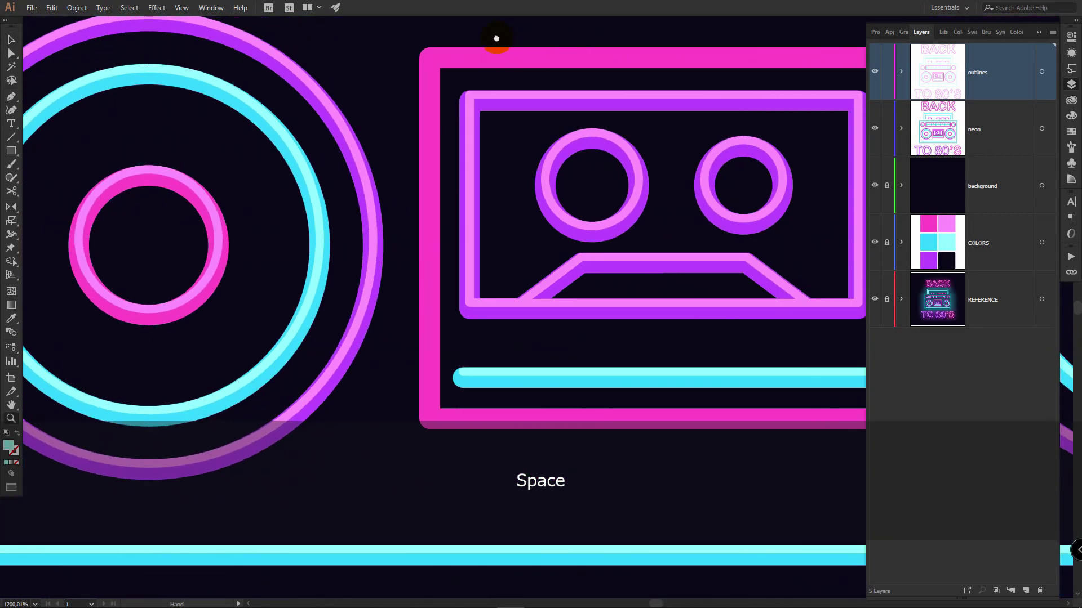
{"action": "key", "text": "ctrl+0"}
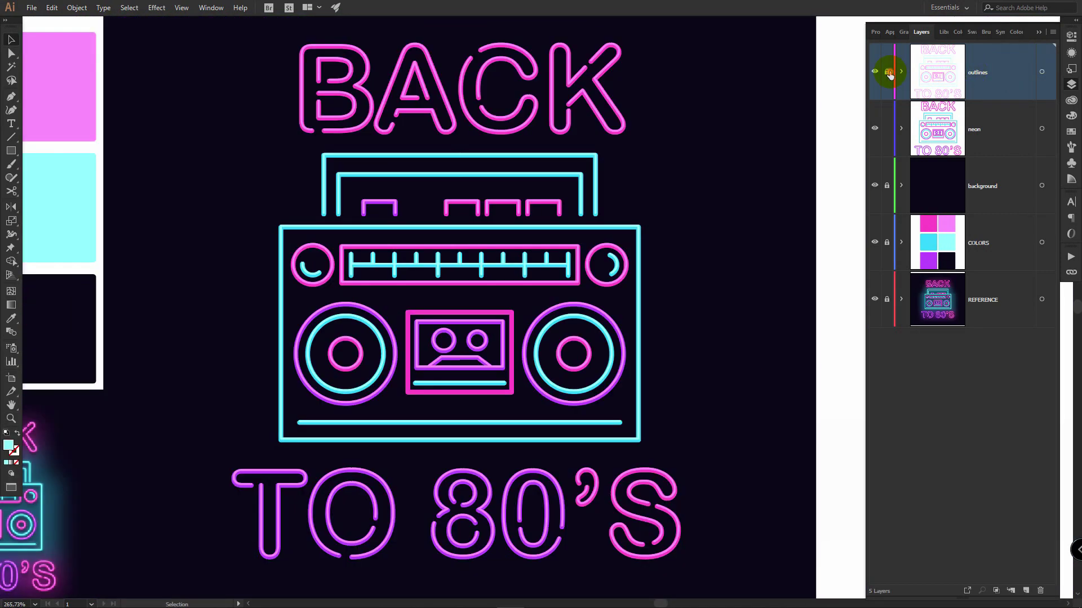
With the outlines layer locked, add a layer named "background light" between the neon and background layers.
{"action": "left_click", "coordinate": [1026, 590]}
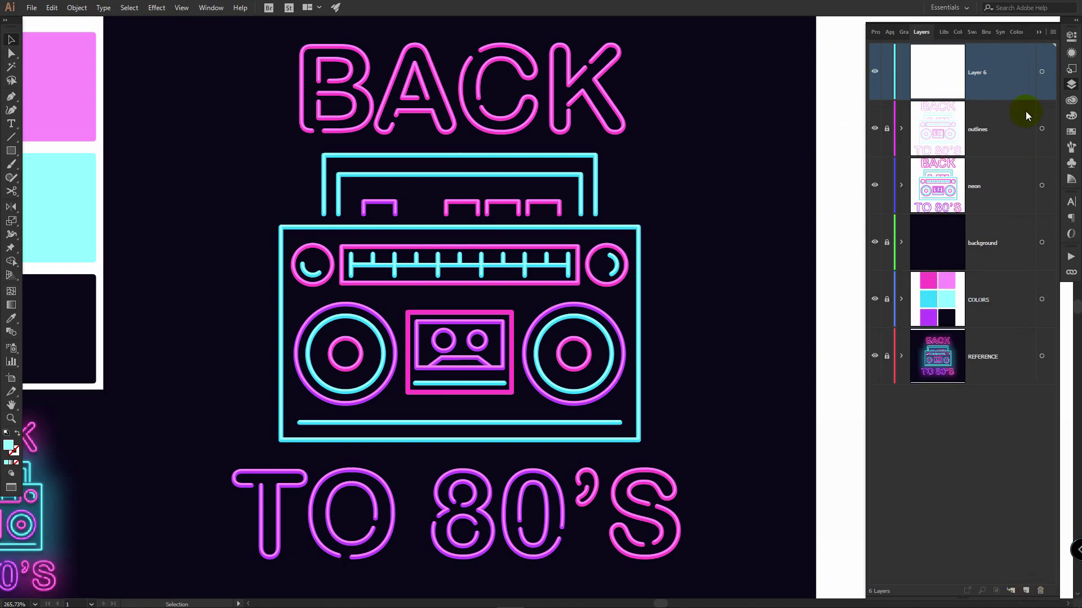
{"action": "left_click_drag", "start_coordinate": [989, 70], "coordinate": [979, 209]}
{"action": "left_click_drag", "start_coordinate": [978, 209], "coordinate": [978, 209]}
Draw two cyan rectangles behind the boombox, one covering the handle and one covering the body.
{"action": "left_click", "coordinate": [68, 194]}
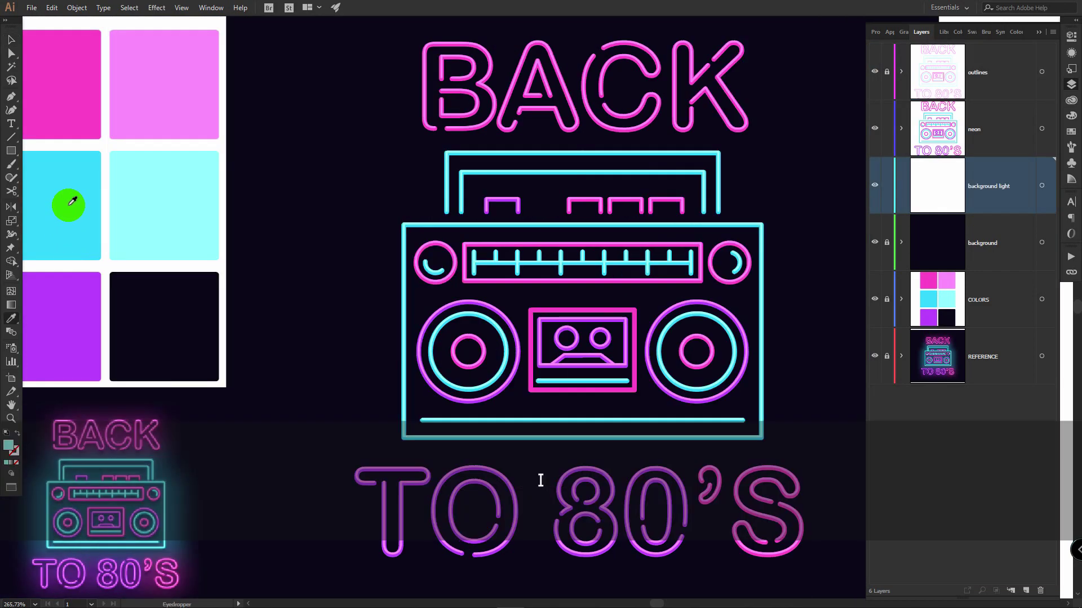
{"action": "key", "text": "m"}
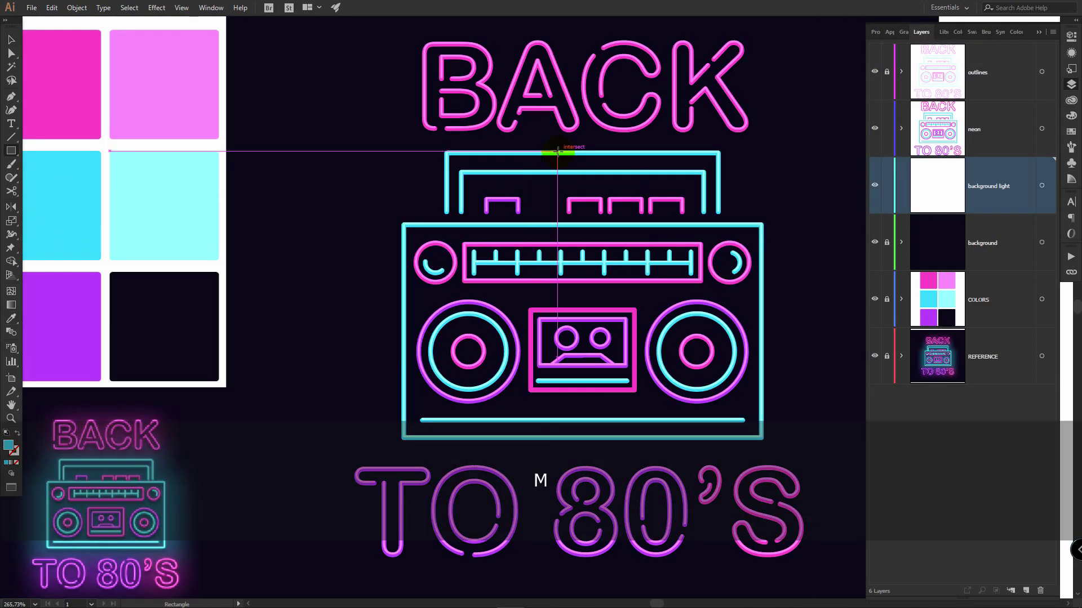
{"action": "left_click_drag", "start_coordinate": [433, 145], "coordinate": [729, 231]}
{"action": "left_click_drag", "start_coordinate": [393, 214], "coordinate": [772, 449]}
Draw hot pink rectangles behind "BACK" and behind the "'S" of "TO 80'S".
{"action": "key", "text": "i"}
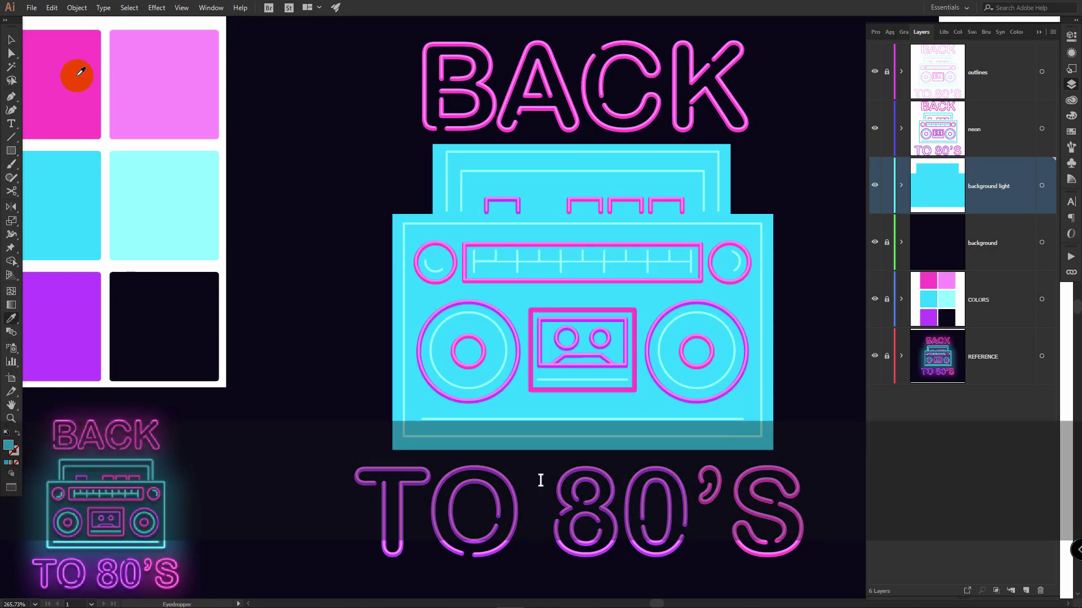
{"action": "key", "text": "m"}
{"action": "left_click_drag", "start_coordinate": [415, 37], "coordinate": [758, 135]}
{"action": "left_click_drag", "start_coordinate": [808, 457], "coordinate": [692, 564]}
Duplicate the "'S" rectangle, stretch the copy behind "TO 80" and recolour it purple.
{"action": "key", "text": "v"}
{"action": "left_click_drag", "start_coordinate": [733, 563], "coordinate": [618, 563]}
{"action": "key", "text": "i"}
{"action": "left_click", "coordinate": [73, 316]}
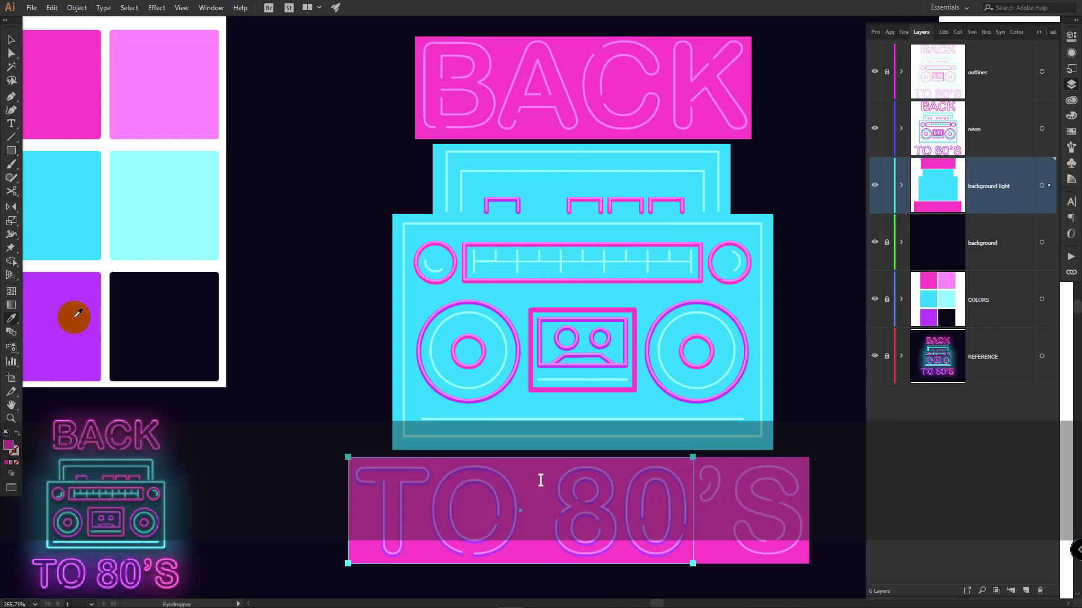
Select all artwork on the "background light" layer and apply a Gaussian Blur with a 72-pixel radius.
{"action": "key", "text": "v"}
{"action": "left_click", "coordinate": [1041, 185]}
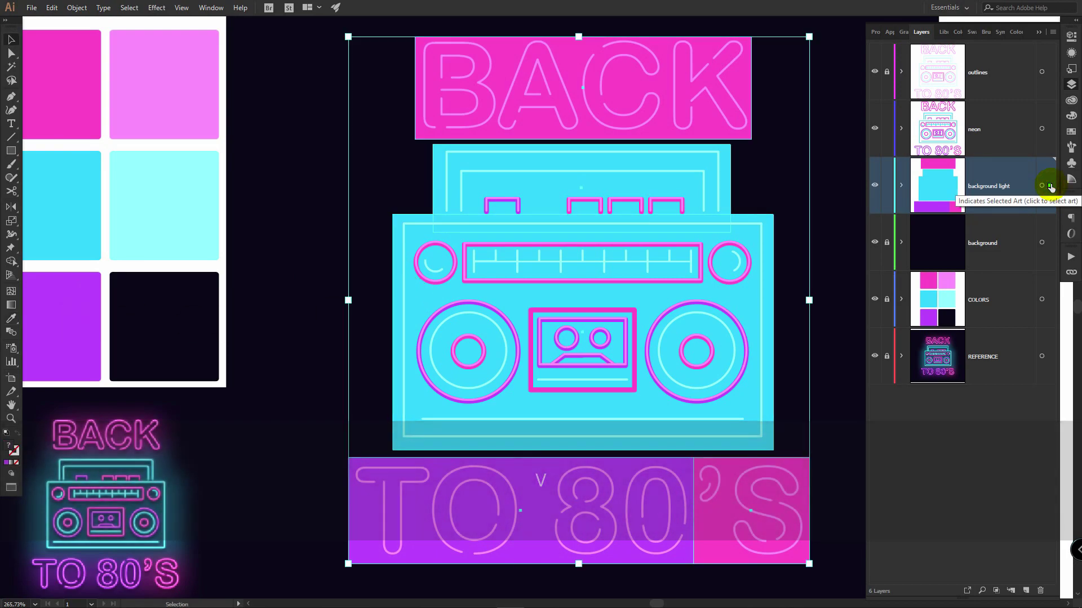
{"action": "left_click", "coordinate": [157, 8]}
{"action": "mouse_move", "coordinate": [191, 196]}
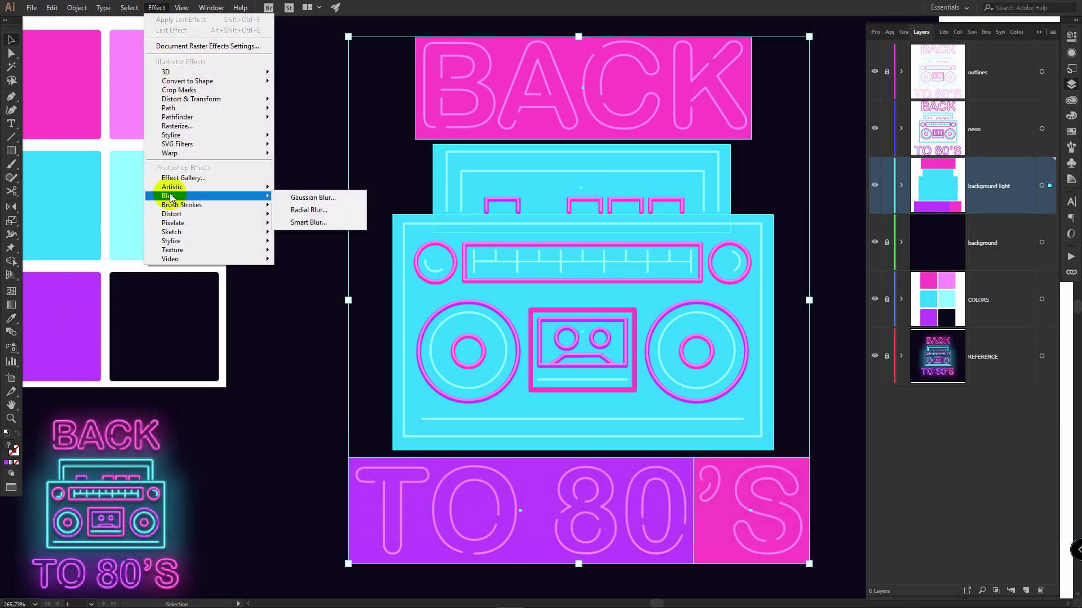
{"action": "left_click", "coordinate": [314, 198]}
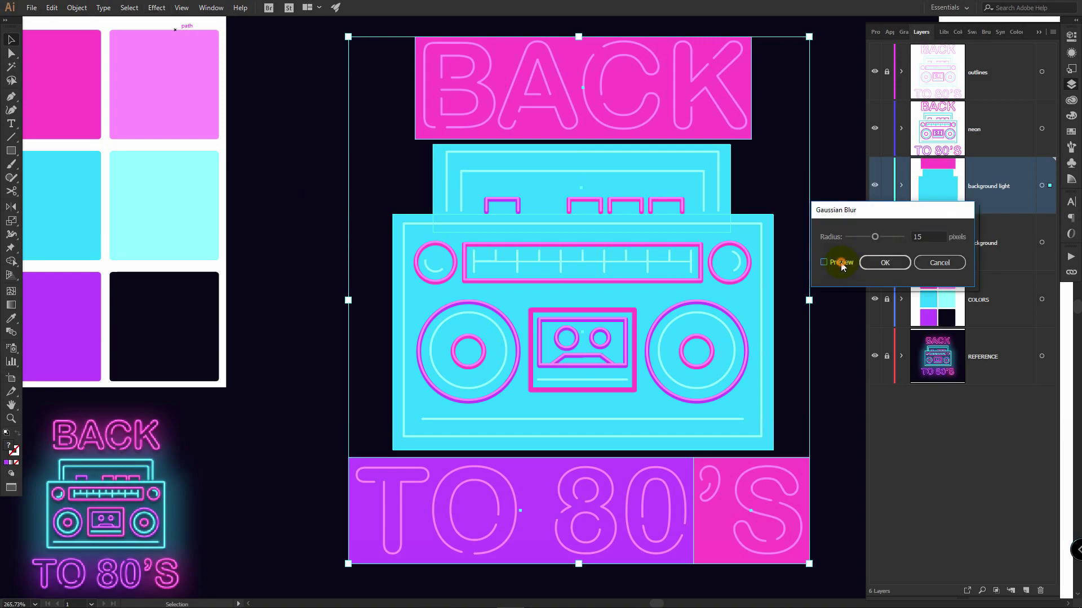
{"action": "left_click", "coordinate": [841, 262]}
{"action": "left_click", "coordinate": [931, 236]}
{"action": "left_click_drag", "start_coordinate": [931, 236], "coordinate": [907, 236]}
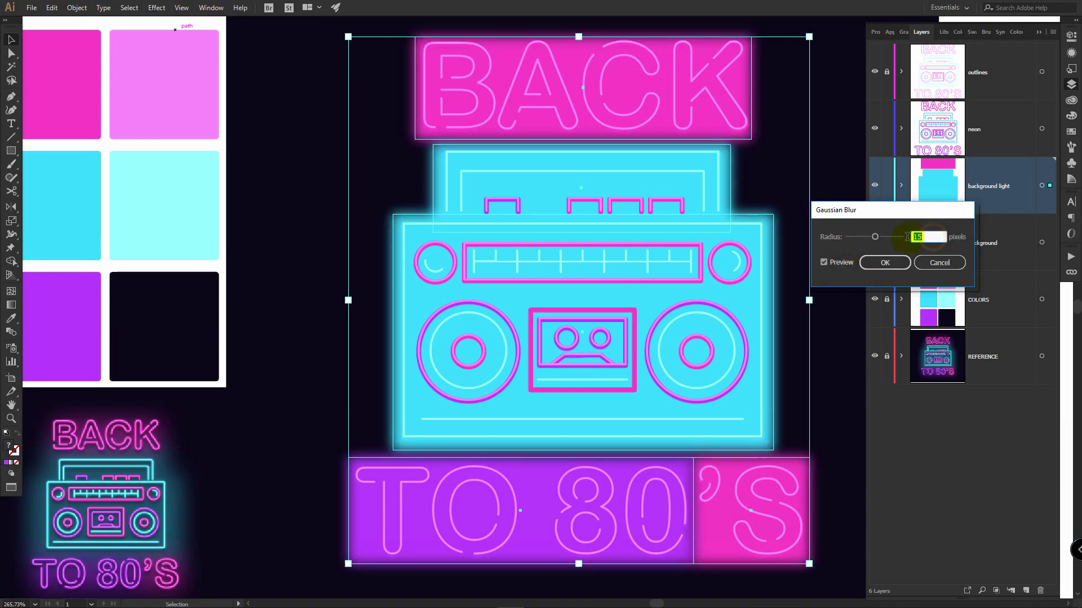
{"action": "type", "text": "100"}
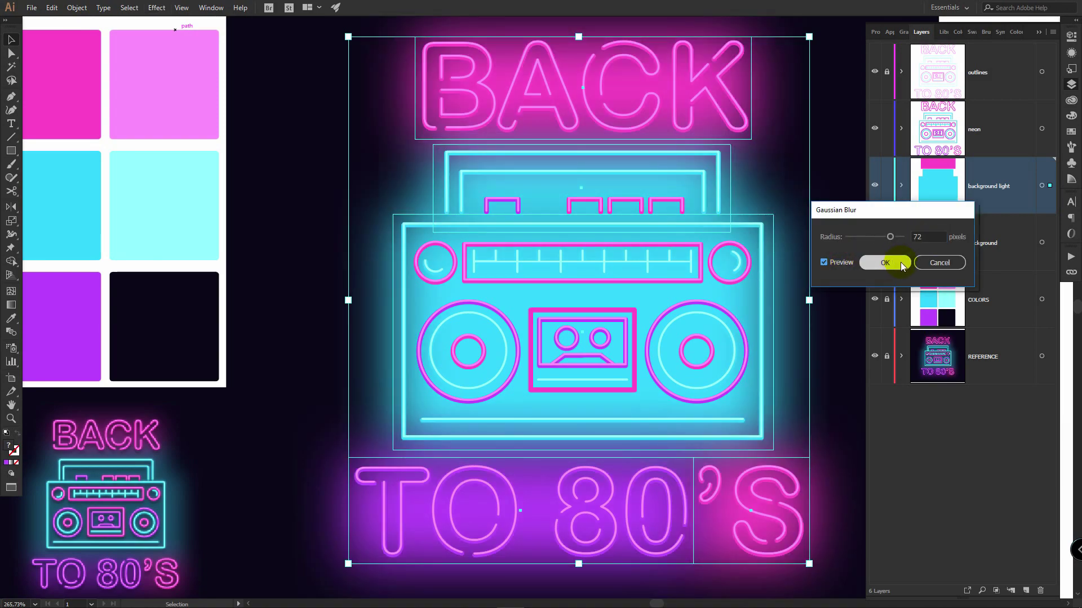
{"action": "left_click", "coordinate": [889, 261]}
{"action": "left_click", "coordinate": [850, 162]}
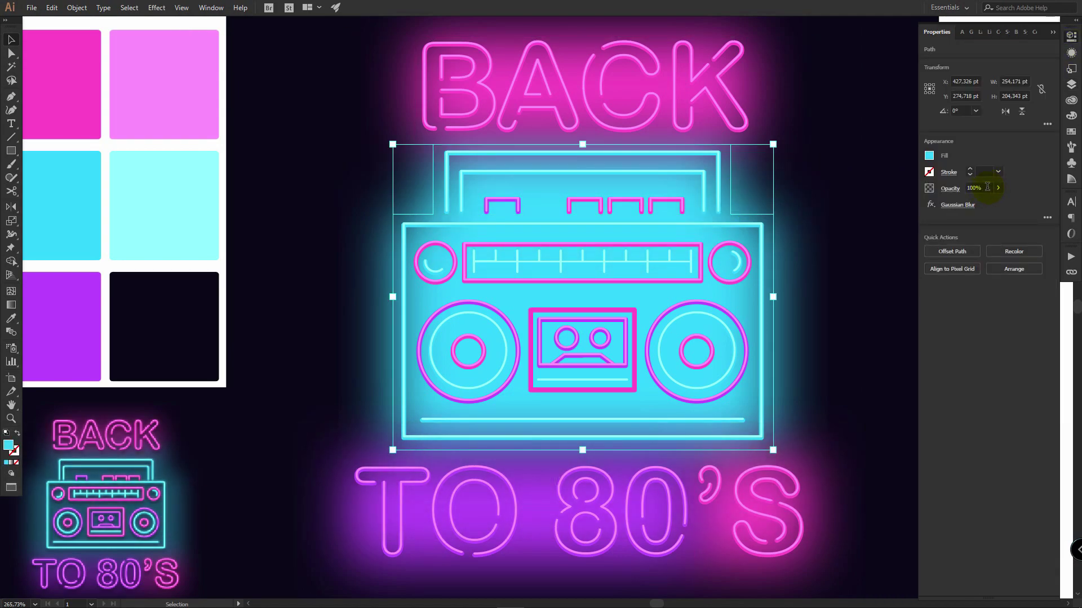
Lower the opacity of the blurred cyan boombox shape and of the blurred rectangles behind "BACK", "TO 80" and "'S".
{"action": "left_click", "coordinate": [987, 188]}
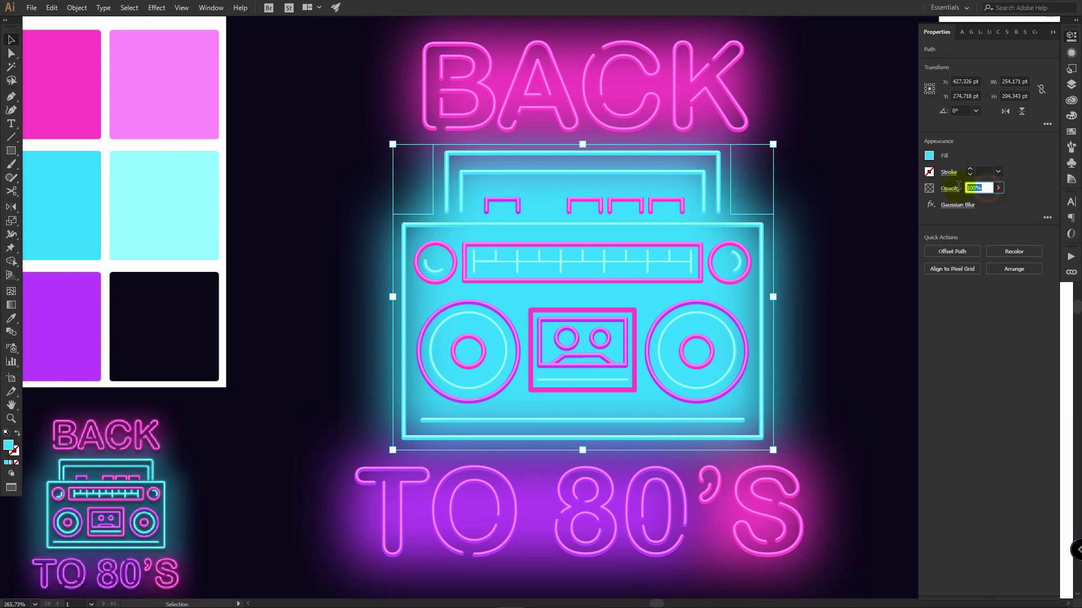
{"action": "type", "text": "3"}
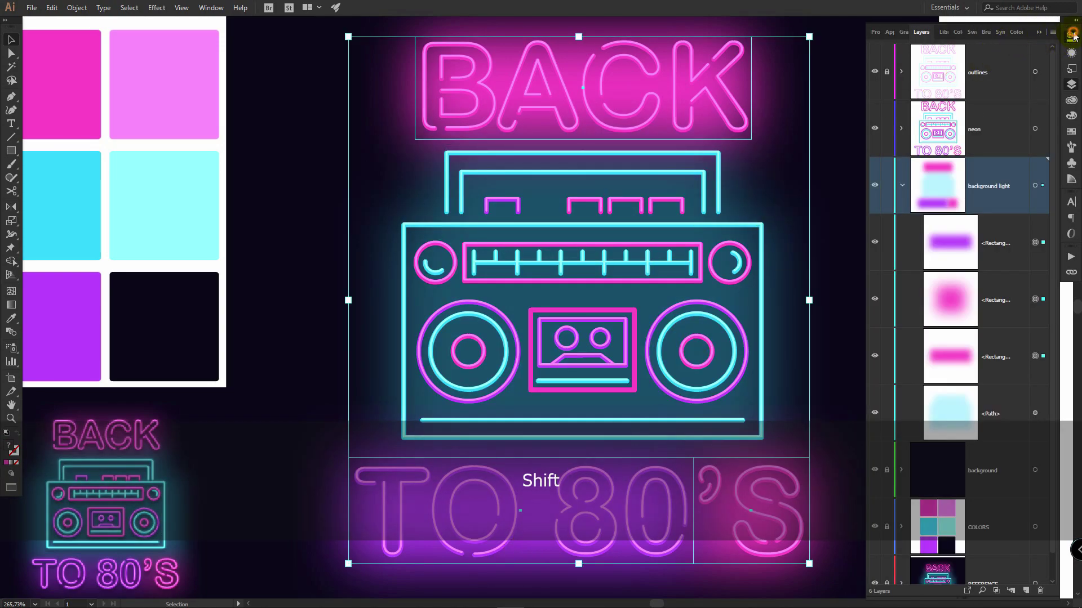
{"action": "left_click", "coordinate": [1072, 34]}
{"action": "left_click", "coordinate": [966, 187]}
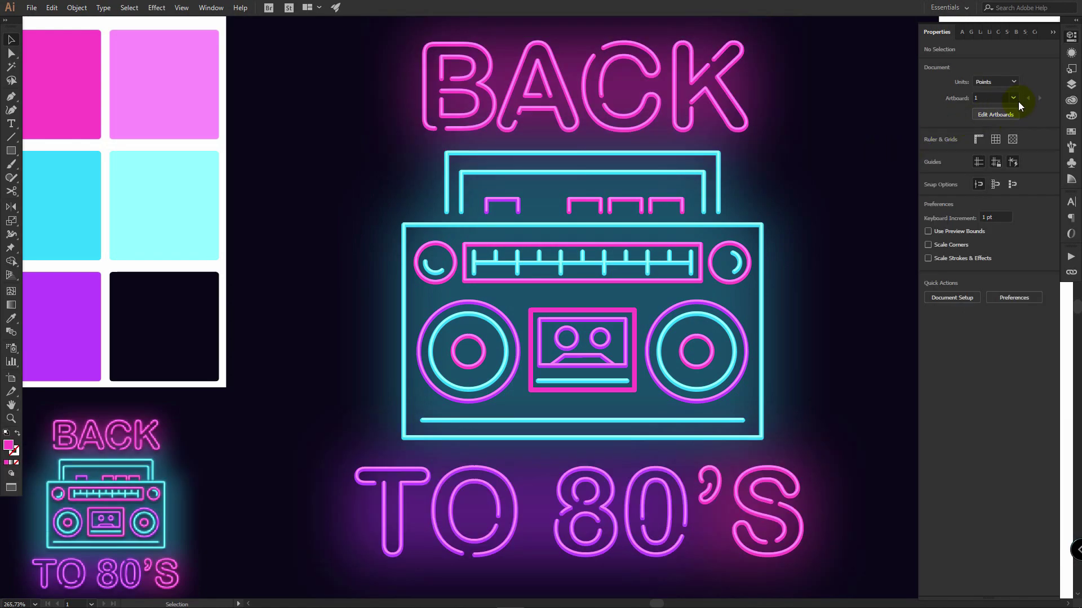
Lock the "background light" layer, then duplicate the neon layer beneath the locked original and name the copy "blur 7 px".
{"action": "left_click", "coordinate": [1072, 83]}
{"action": "left_click", "coordinate": [887, 186]}
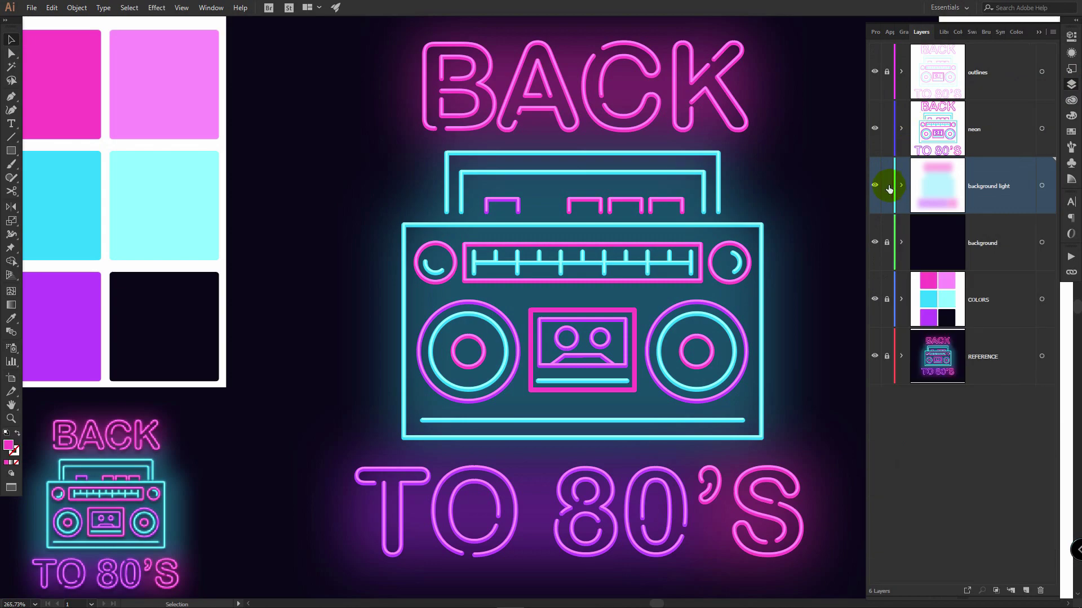
{"action": "left_click", "coordinate": [989, 129]}
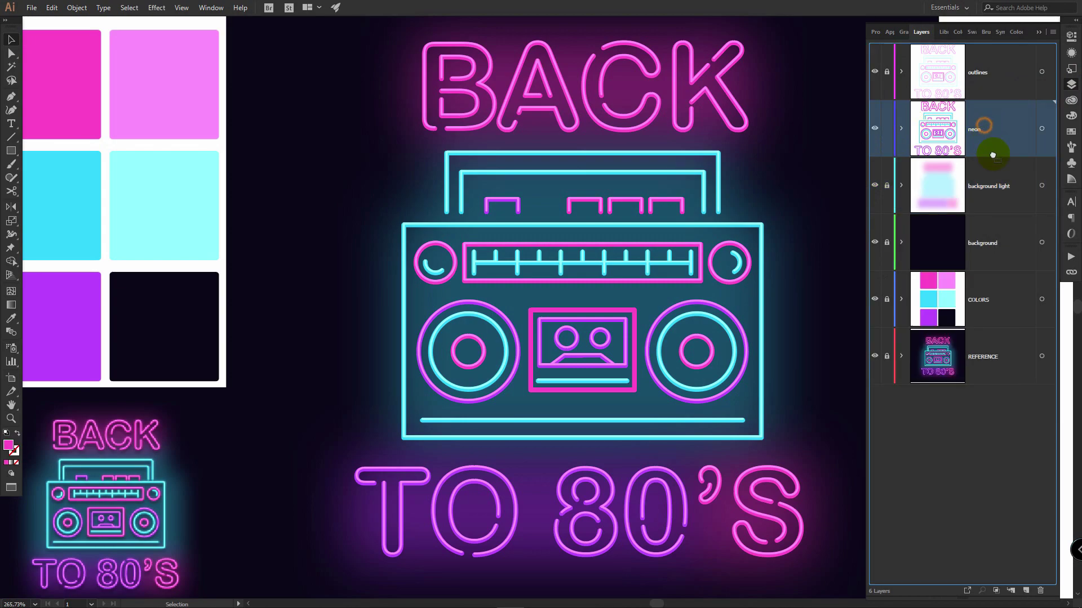
{"action": "left_click_drag", "start_coordinate": [1026, 590], "coordinate": [1026, 590]}
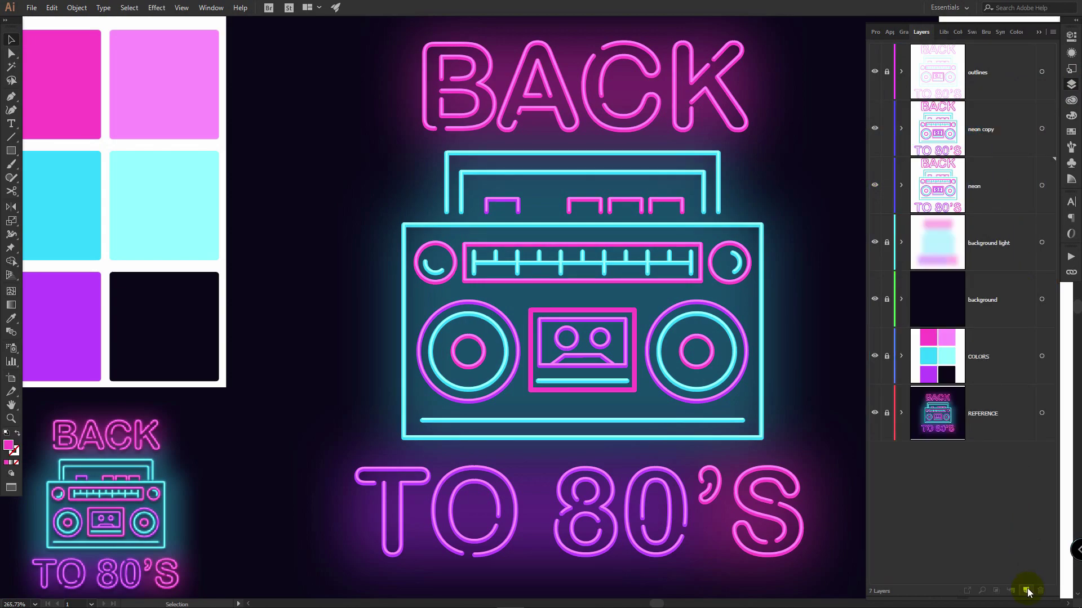
{"action": "left_click_drag", "start_coordinate": [985, 130], "coordinate": [989, 208]}
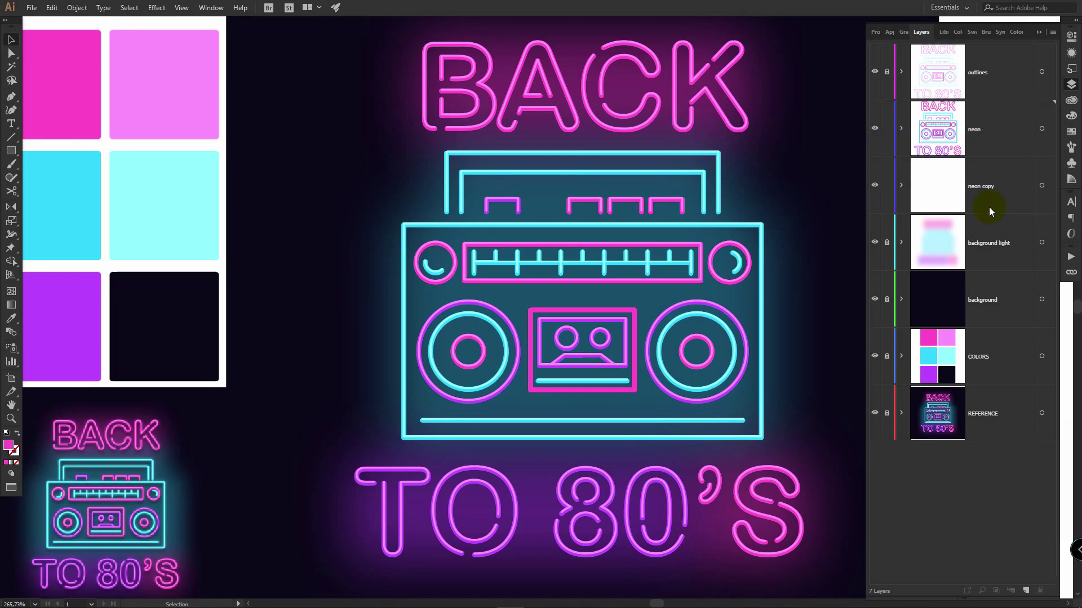
{"action": "left_click", "coordinate": [885, 129]}
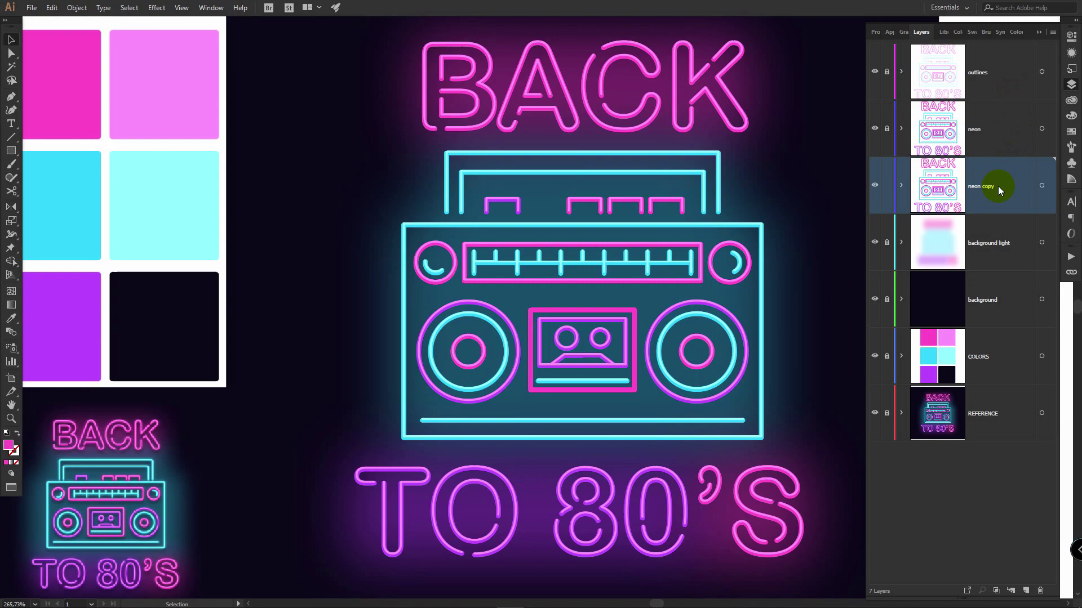
{"action": "type", "text": "blur 7 px"}
{"action": "key", "text": "Return"}
Apply a Gaussian Blur with a 7-pixel radius to all artwork on the "blur 7 px" layer.
{"action": "left_click", "coordinate": [1041, 185]}
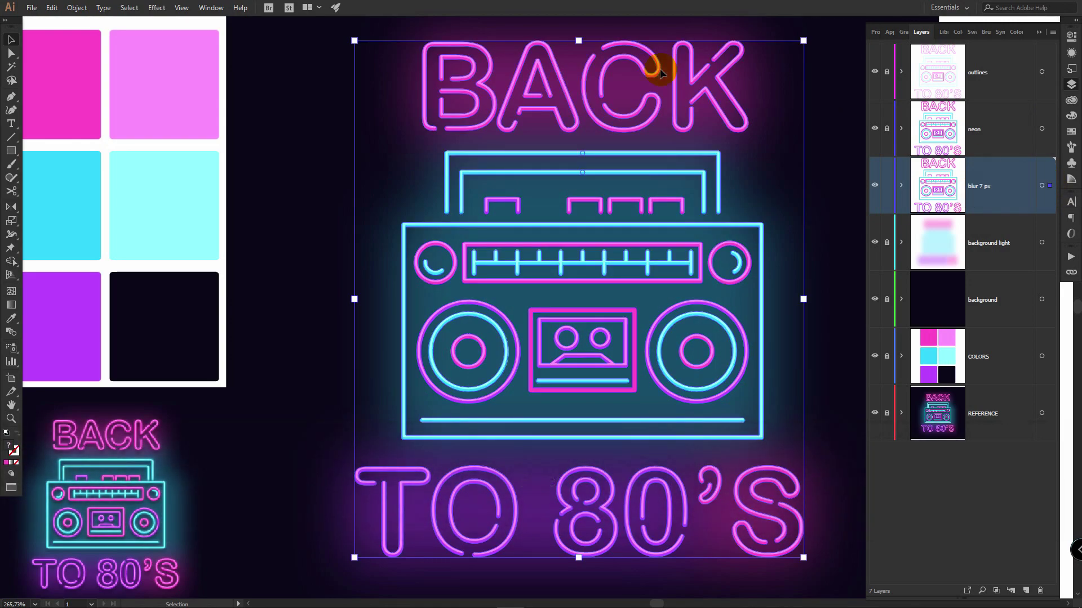
{"action": "left_click", "coordinate": [157, 8]}
{"action": "mouse_move", "coordinate": [265, 196]}
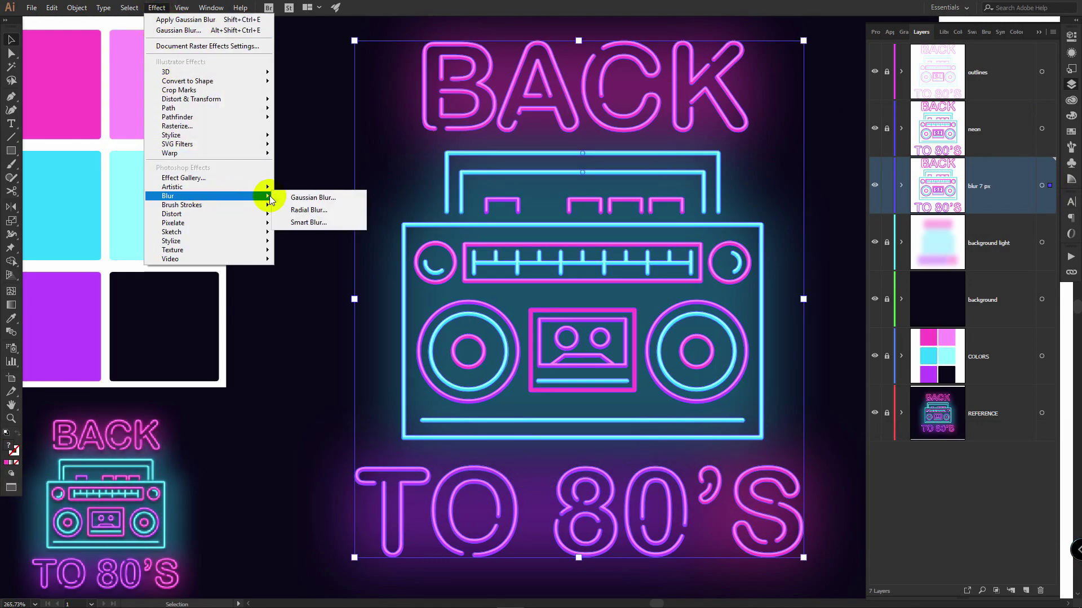
{"action": "left_click", "coordinate": [325, 198]}
{"action": "type", "text": "7"}
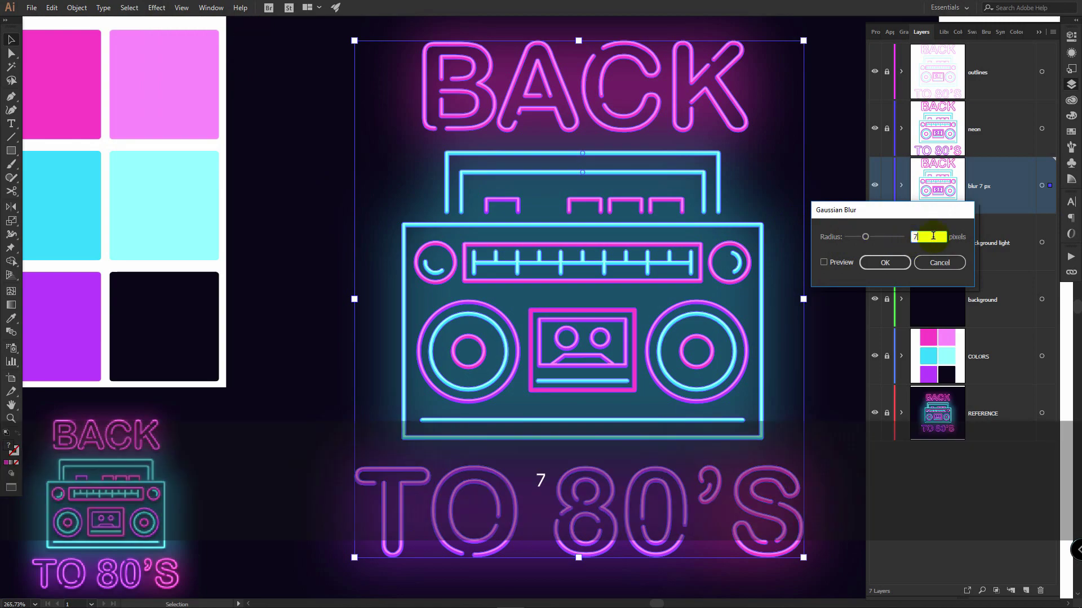
{"action": "left_click", "coordinate": [842, 262]}
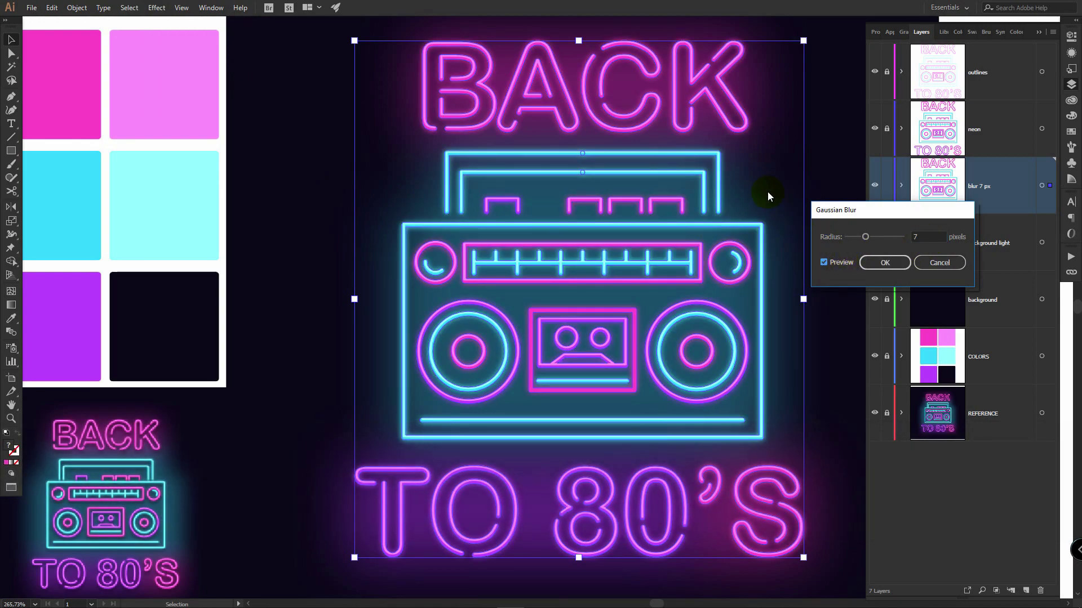
{"action": "left_click", "coordinate": [884, 263]}
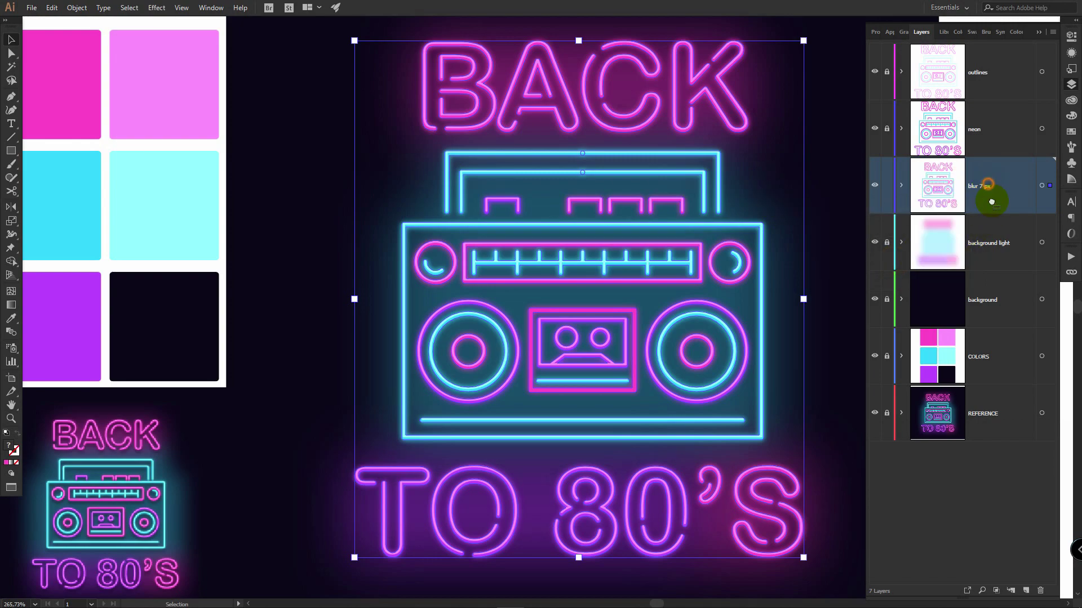
Duplicate the "blur 7 px" layer, place the copy beneath the original and name it "blur 15 px".
{"action": "left_click", "coordinate": [1000, 445]}
{"action": "left_click_drag", "start_coordinate": [1027, 575], "coordinate": [1026, 589]}
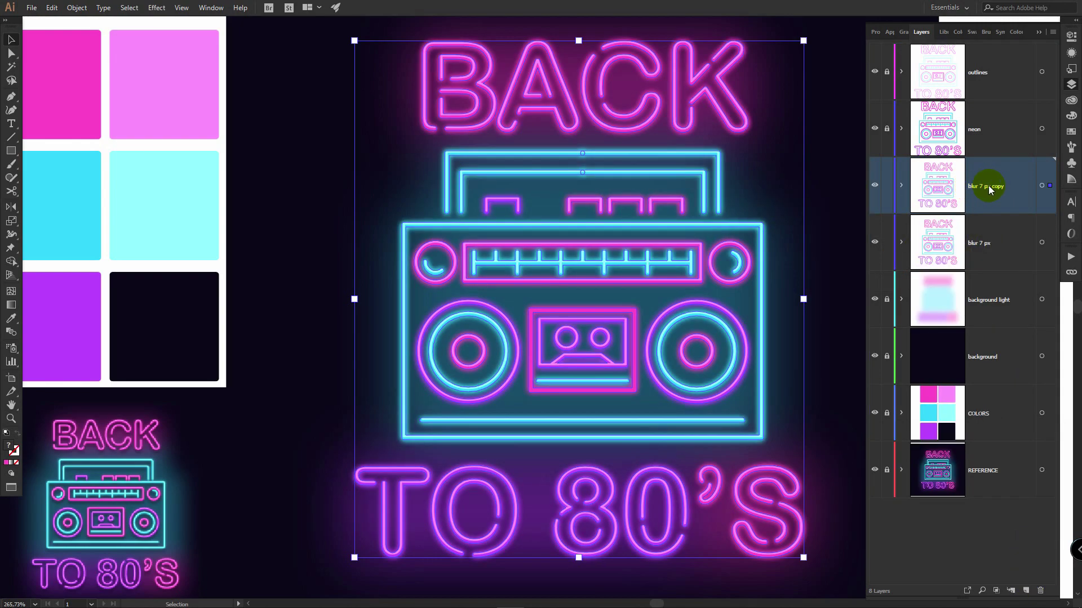
{"action": "left_click_drag", "start_coordinate": [1001, 193], "coordinate": [1010, 265]}
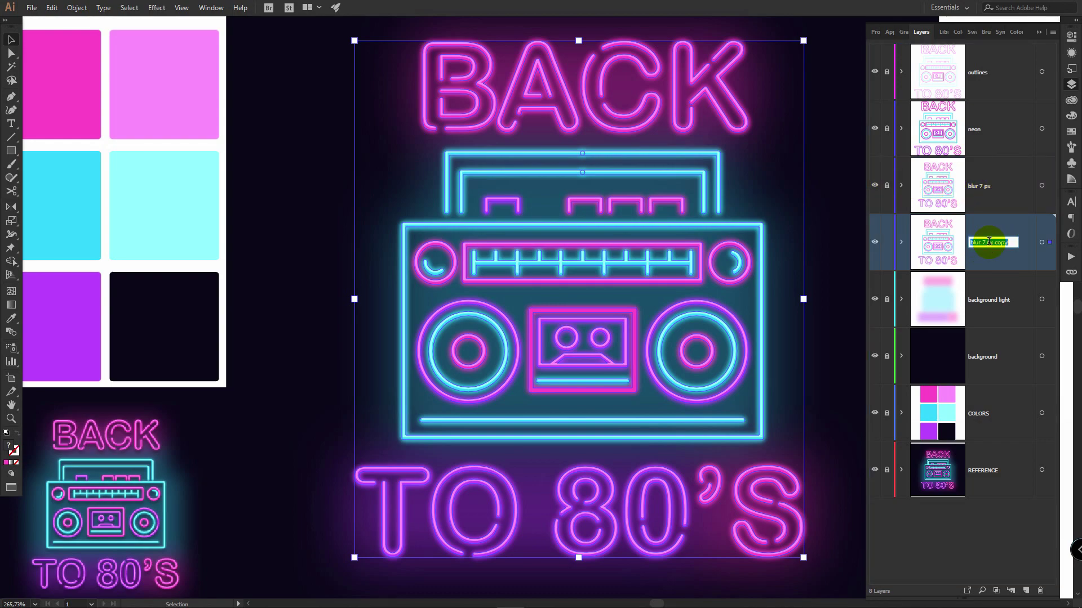
{"action": "type", "text": "blur 15 px"}
{"action": "key", "text": "Return"}
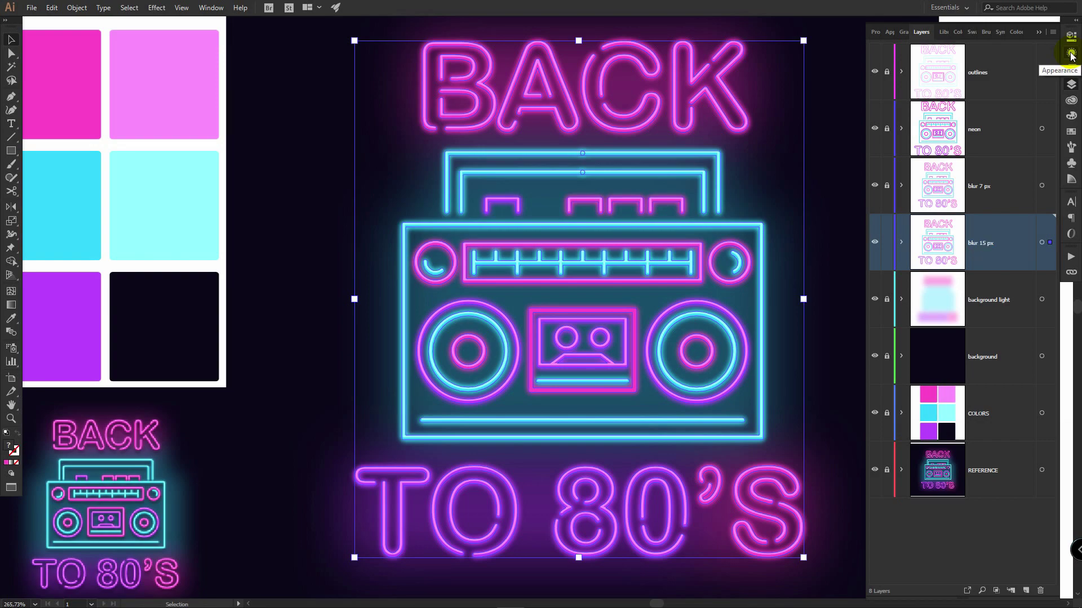
Increase the Gaussian Blur radius of the "blur 15 px" layer's artwork to match the layer name, and lock the layer.
{"action": "left_click", "coordinate": [1070, 53]}
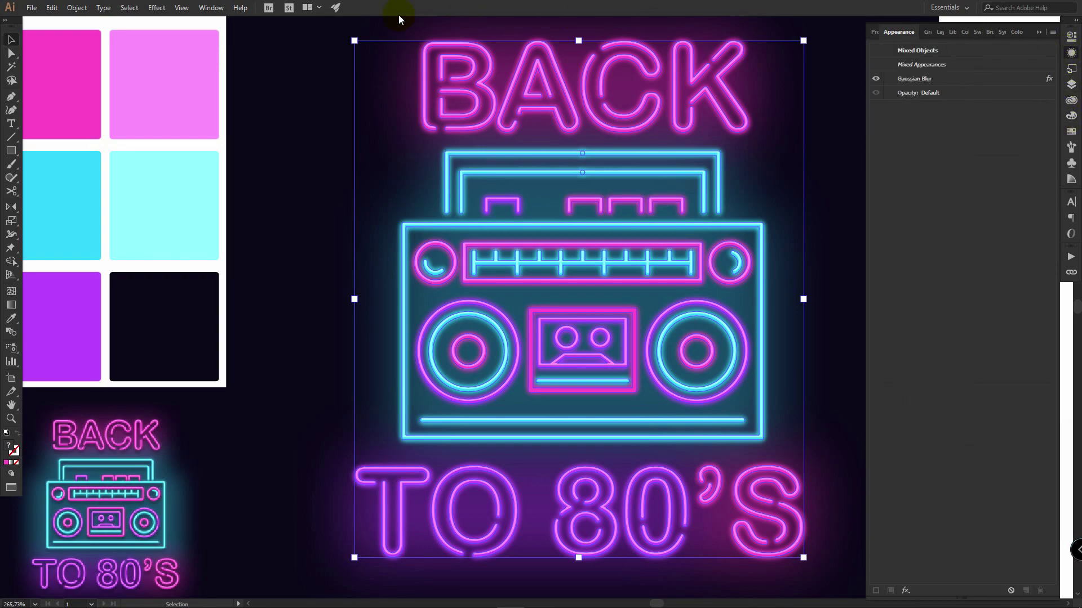
{"action": "left_click", "coordinate": [213, 8]}
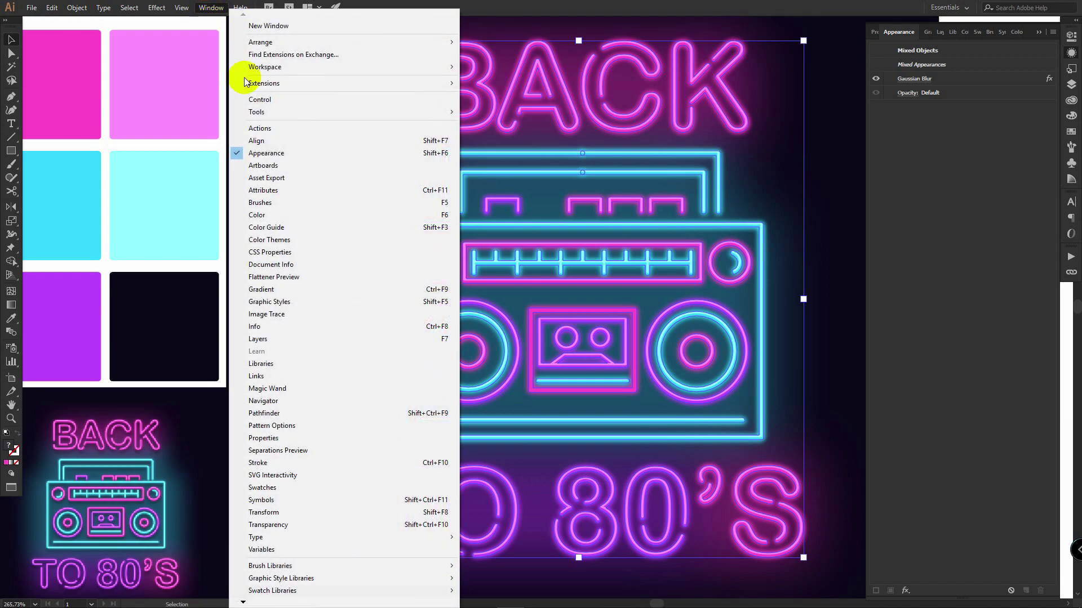
{"action": "left_click", "coordinate": [926, 80]}
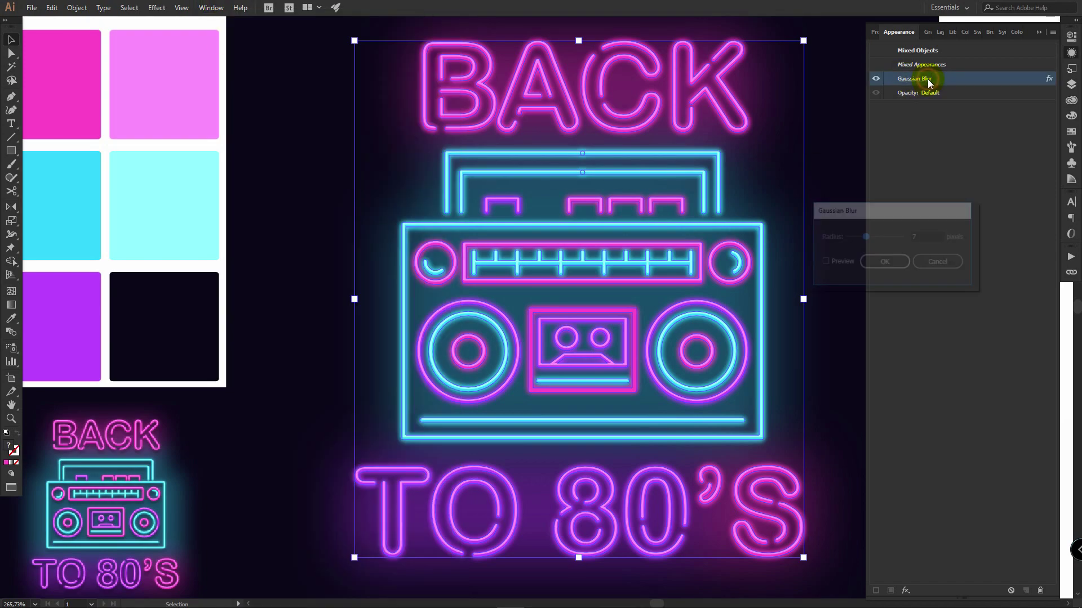
{"action": "double_click", "coordinate": [925, 236]}
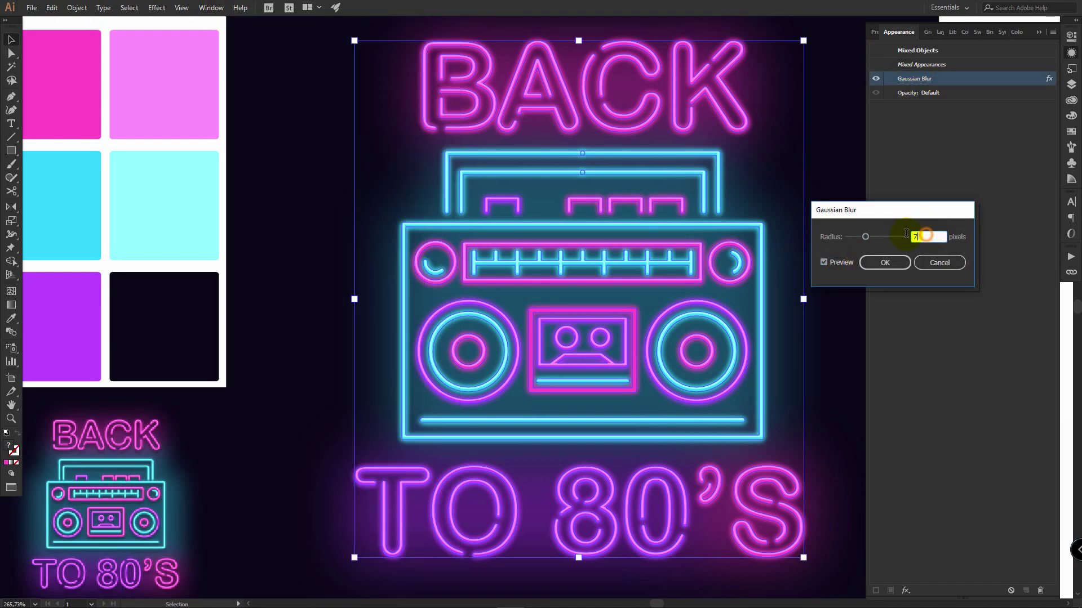
{"action": "left_click", "coordinate": [884, 263]}
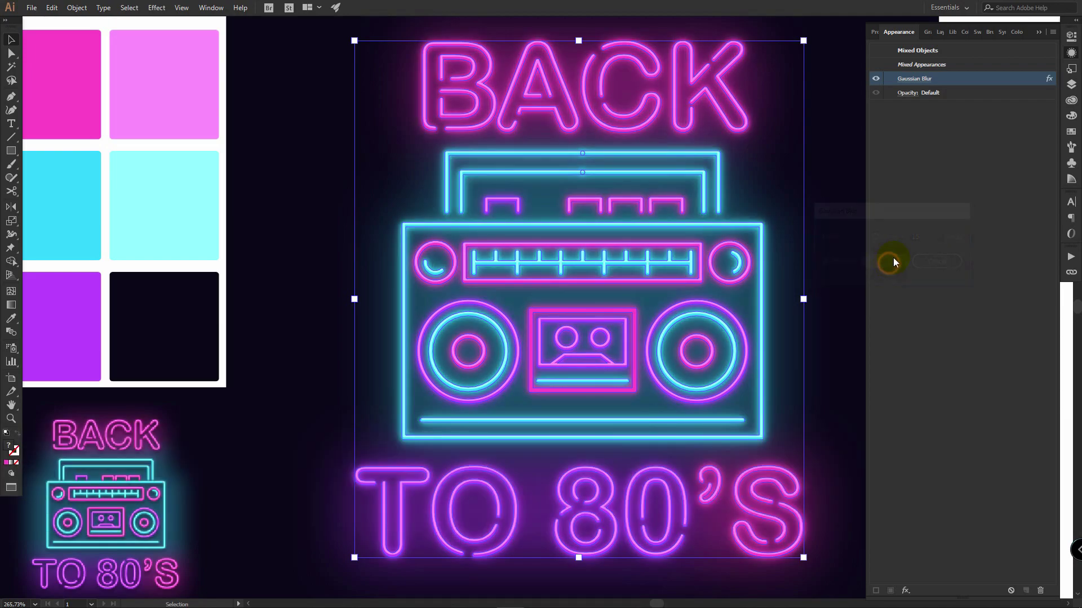
{"action": "key", "text": "F7"}
{"action": "left_click", "coordinate": [887, 243]}
Unlock the outlines layer, recolour the cassette frame's highlight with the light pink of the knob's highlight, and relock the layer.
{"action": "key", "text": "z"}
{"action": "left_click_drag", "start_coordinate": [604, 374], "coordinate": [770, 316]}
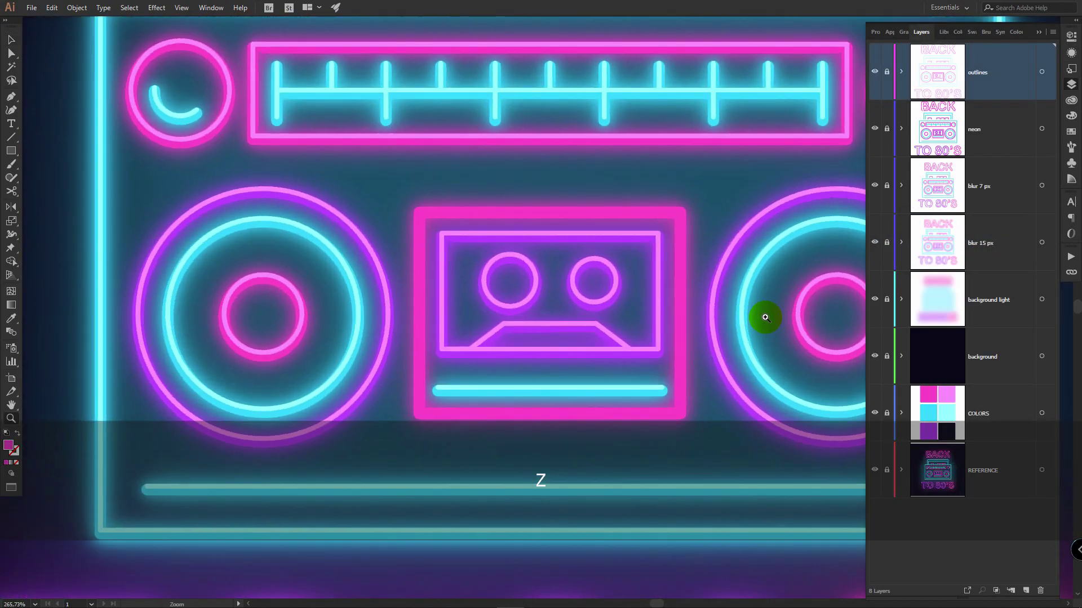
{"action": "key", "text": "v"}
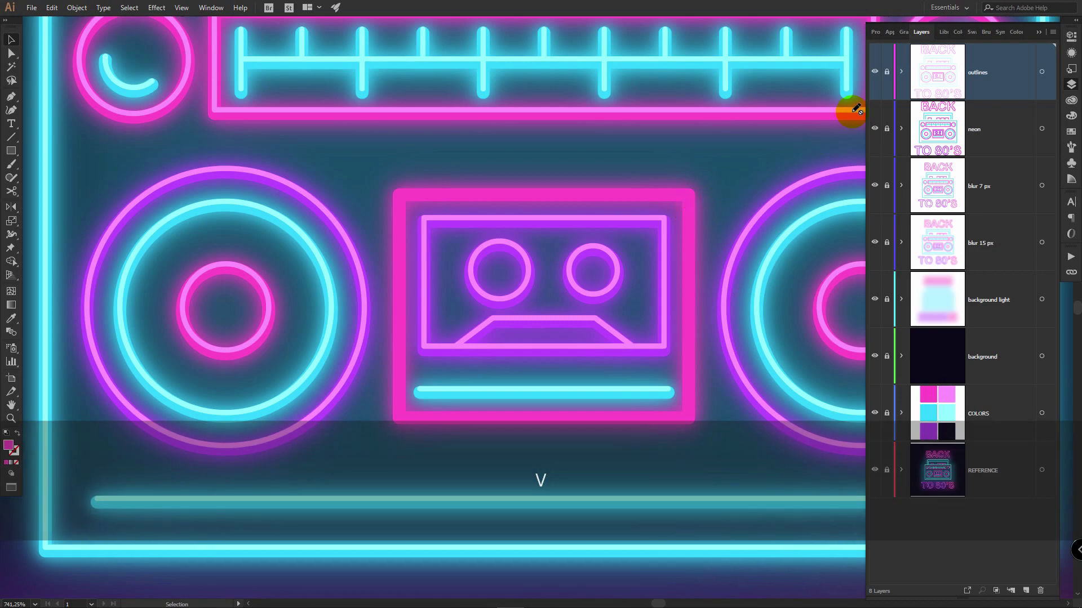
{"action": "left_click", "coordinate": [887, 73]}
{"action": "left_click", "coordinate": [708, 187]}
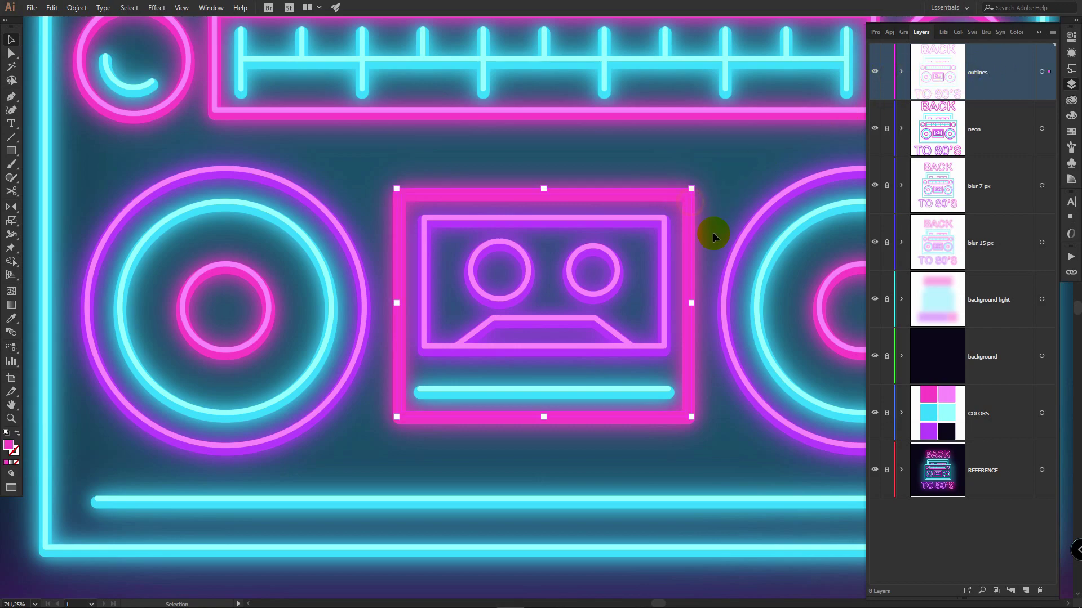
{"action": "key", "text": "i"}
{"action": "left_click", "coordinate": [186, 60]}
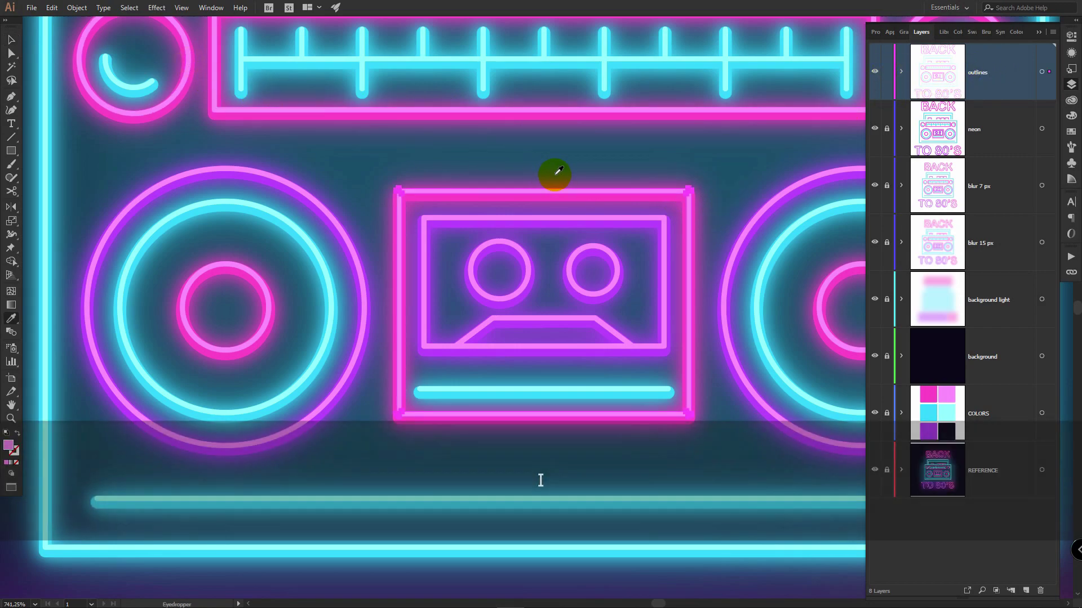
{"action": "left_click", "coordinate": [886, 72]}
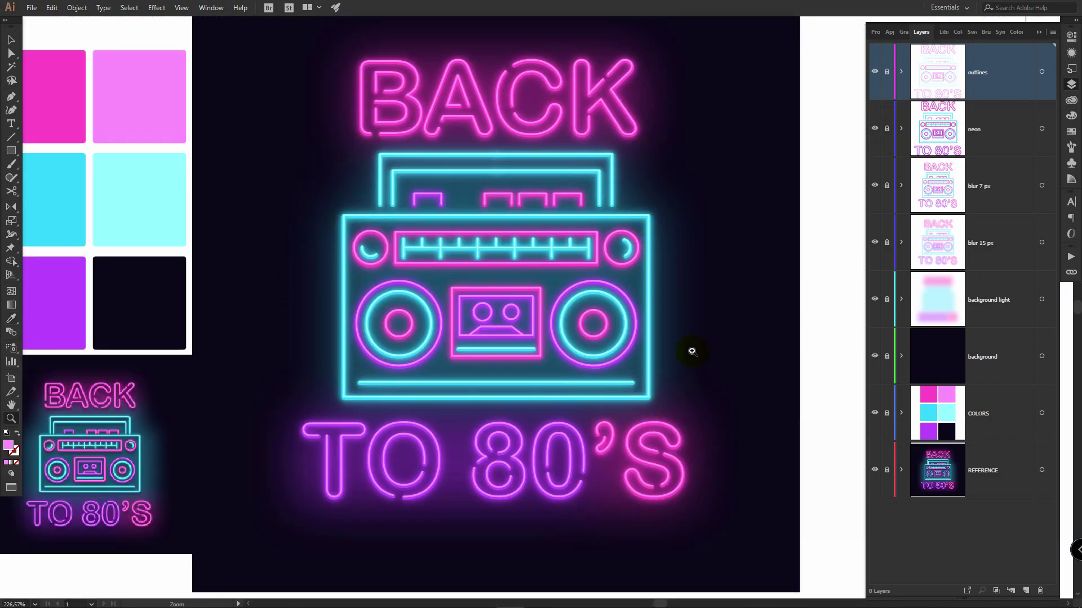
Unlock and duplicate the neon layer, move the copy beneath the original and lock the original neon layer.
{"action": "left_click", "coordinate": [889, 128]}
{"action": "left_click_drag", "start_coordinate": [923, 155], "coordinate": [1026, 589]}
{"action": "left_click", "coordinate": [987, 128]}
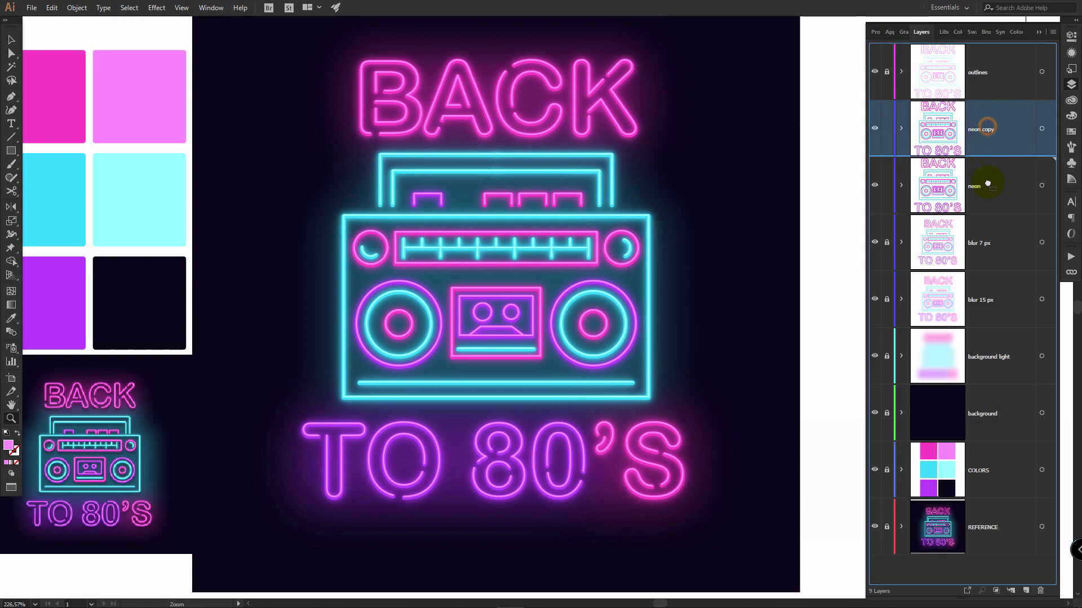
{"action": "left_click_drag", "start_coordinate": [987, 184], "coordinate": [986, 210]}
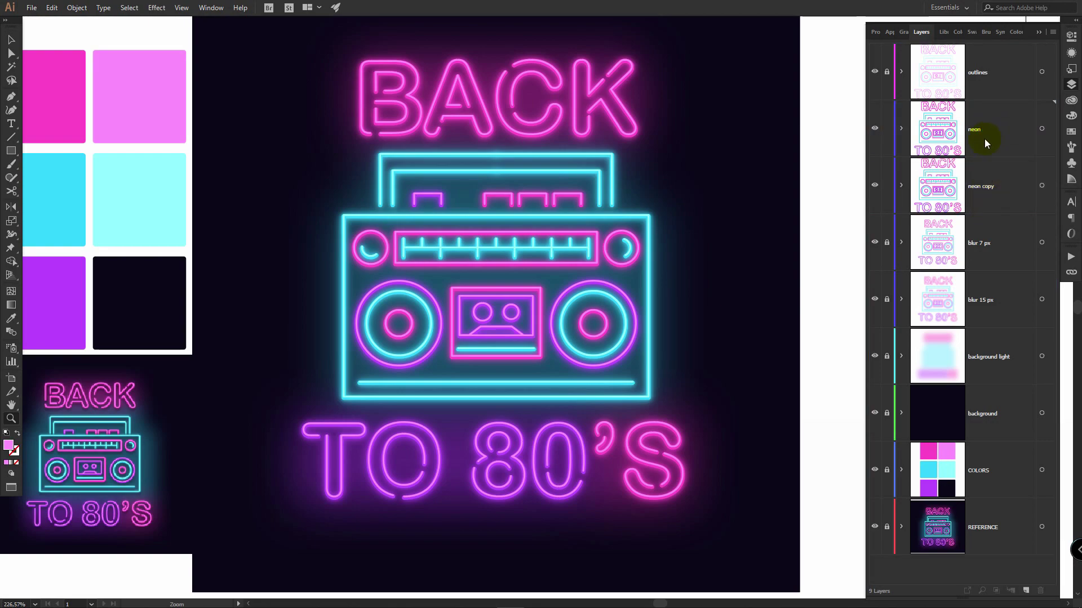
{"action": "left_click", "coordinate": [886, 128]}
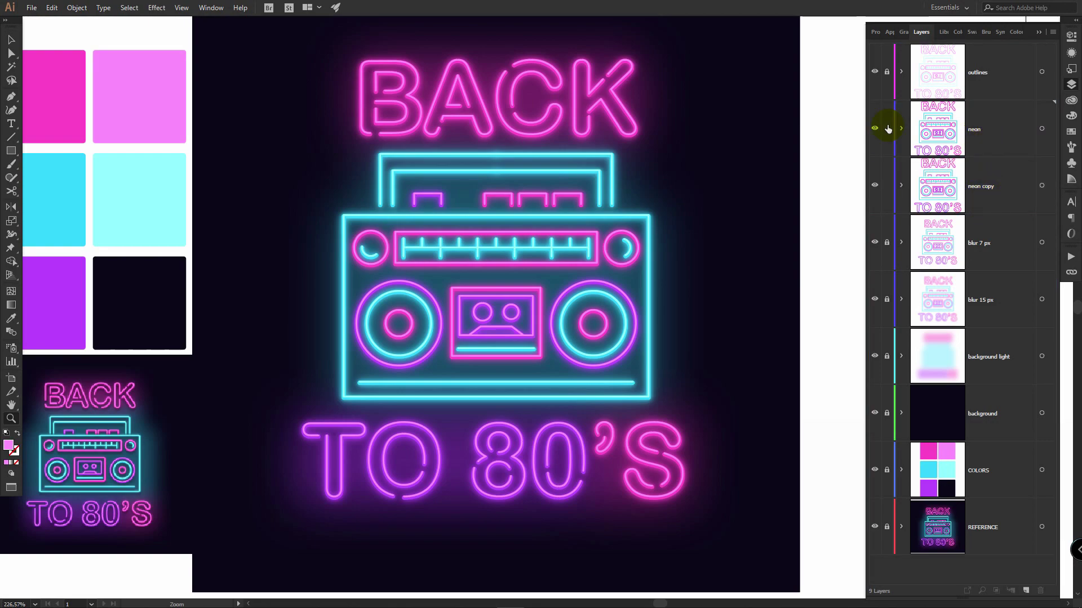
Rename the duplicated neon layer as "neon shadow".
{"action": "left_click", "coordinate": [977, 187]}
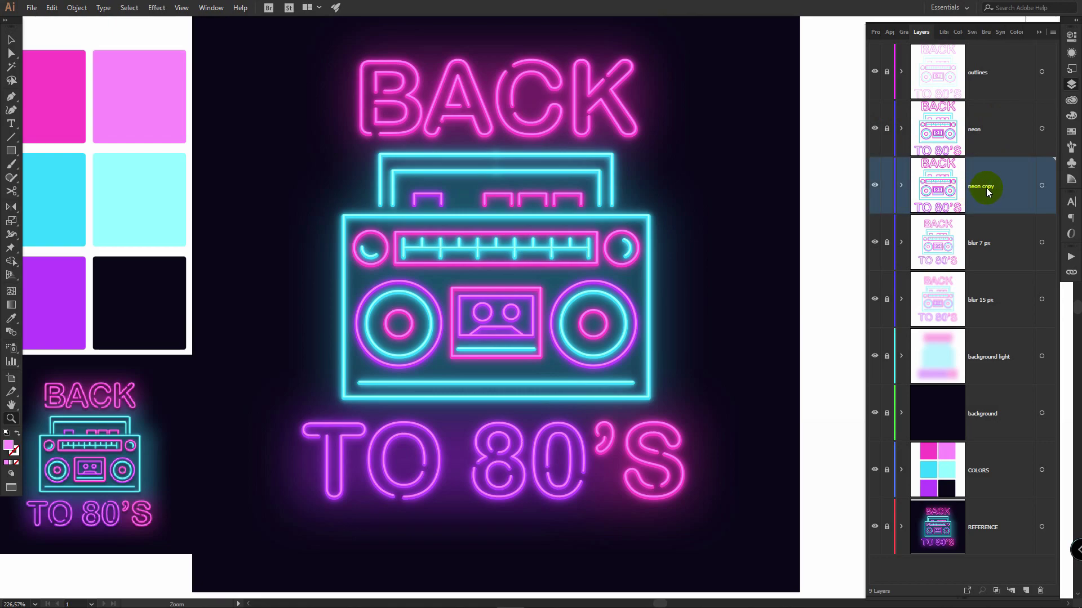
{"action": "double_click", "coordinate": [990, 187]}
{"action": "type", "text": "neon shadow"}
{"action": "key", "text": "Return"}
Apply a black Multiply Drop Shadow to the "neon shadow" artwork with 60% opacity, 0 pt X offset, 5 pt Y offset and 3 pt blur, then lock the layer.
{"action": "left_click", "coordinate": [1042, 185]}
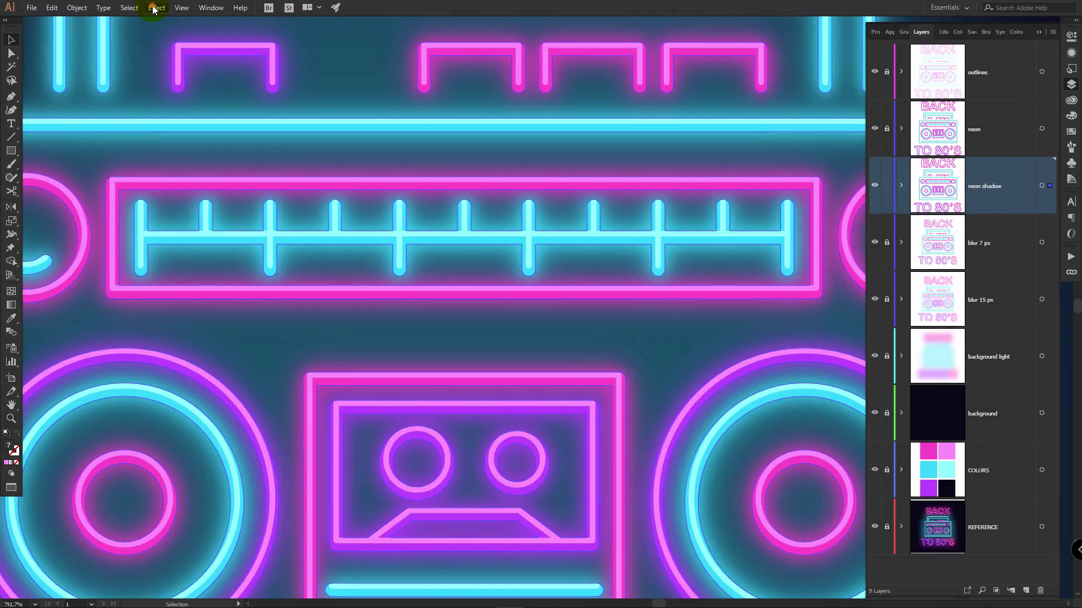
{"action": "left_click", "coordinate": [152, 8]}
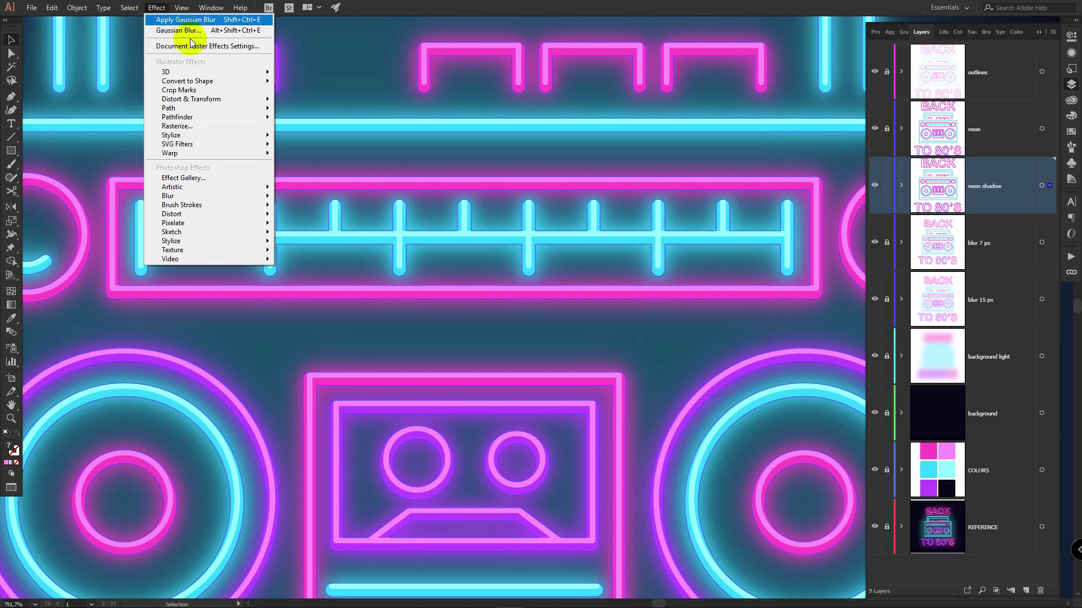
{"action": "mouse_move", "coordinate": [212, 136]}
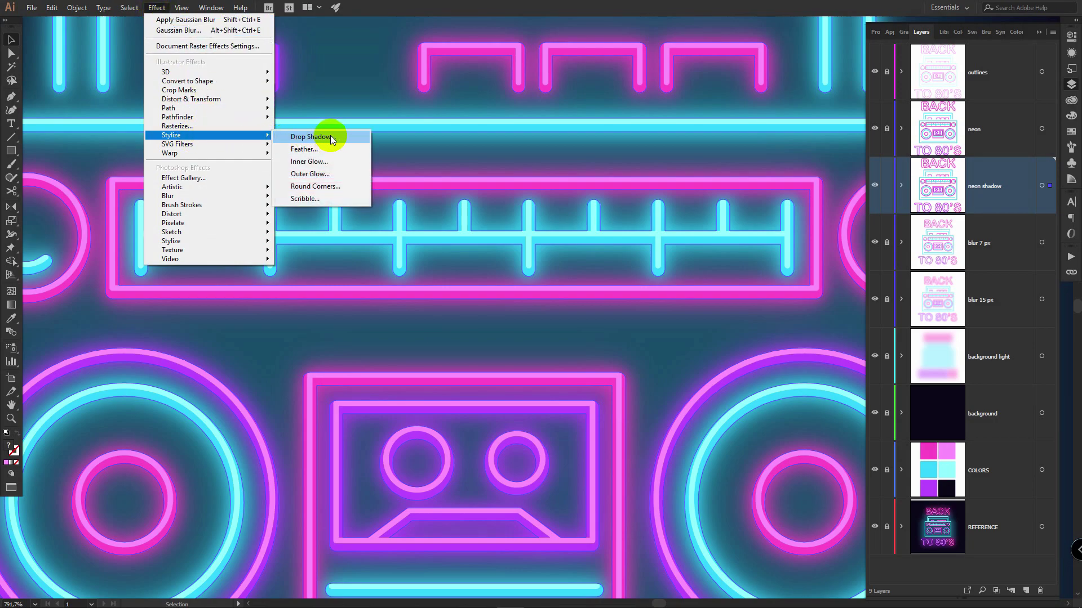
{"action": "left_click", "coordinate": [310, 137]}
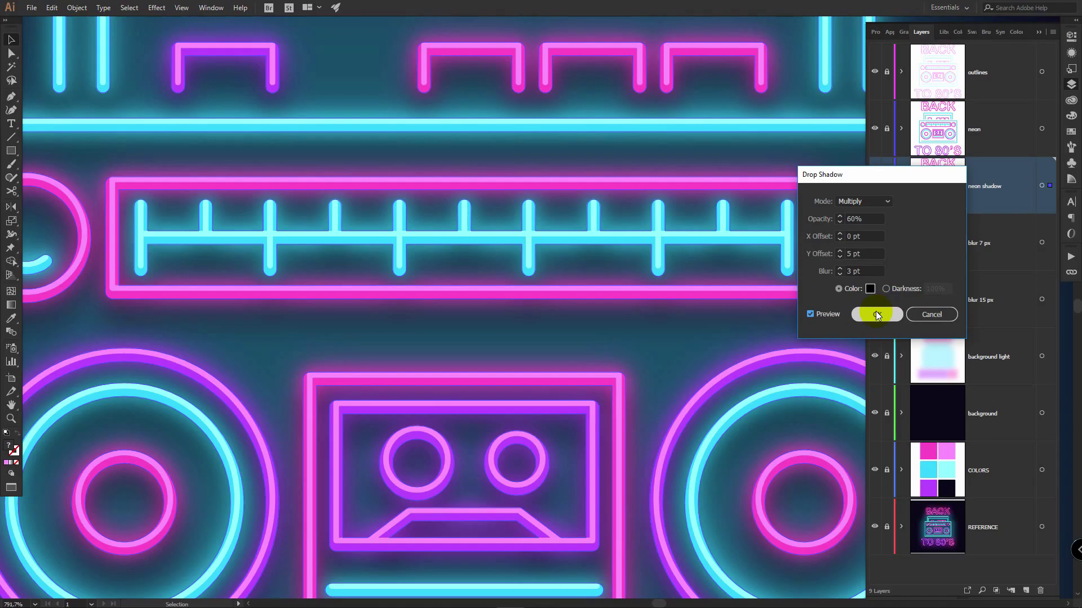
{"action": "left_click", "coordinate": [843, 385]}
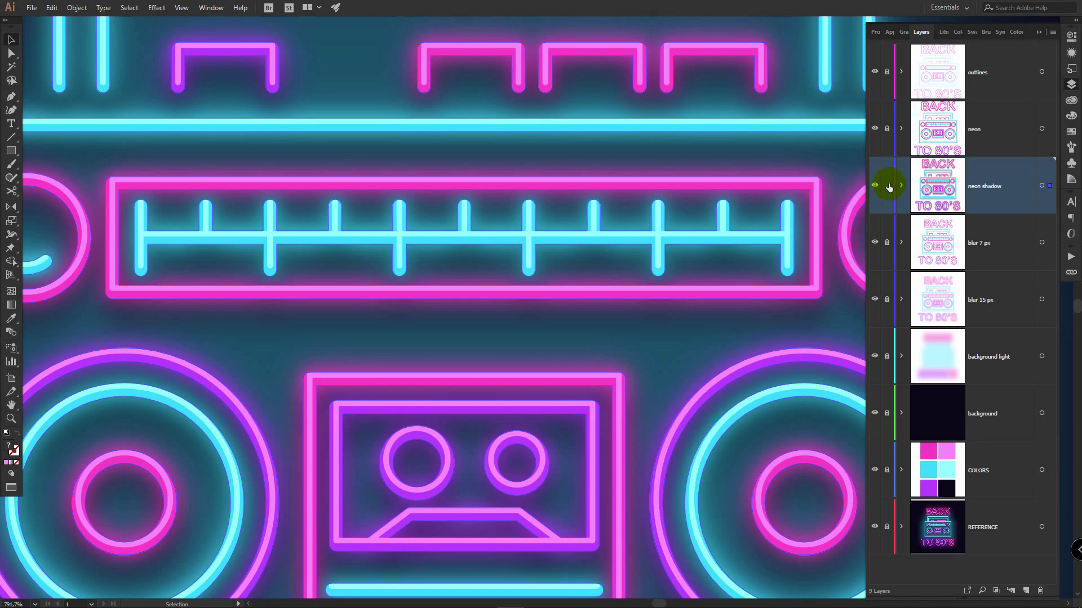
{"action": "left_click", "coordinate": [887, 185]}
Unlock the "blur 7 px" layer, select all its artwork and open its Gaussian Blur effect for editing.
{"action": "key", "text": "z"}
{"action": "left_click_drag", "start_coordinate": [795, 222], "coordinate": [662, 226]}
{"action": "key", "text": "space"}
{"action": "left_click_drag", "start_coordinate": [755, 214], "coordinate": [654, 240]}
{"action": "key", "text": "v"}
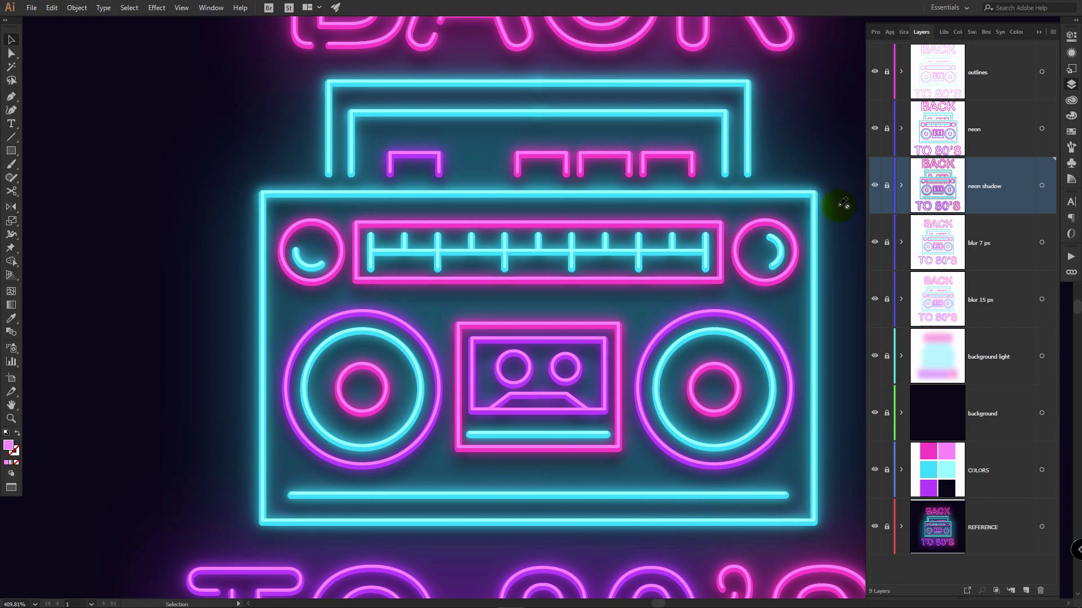
{"action": "left_click", "coordinate": [887, 242]}
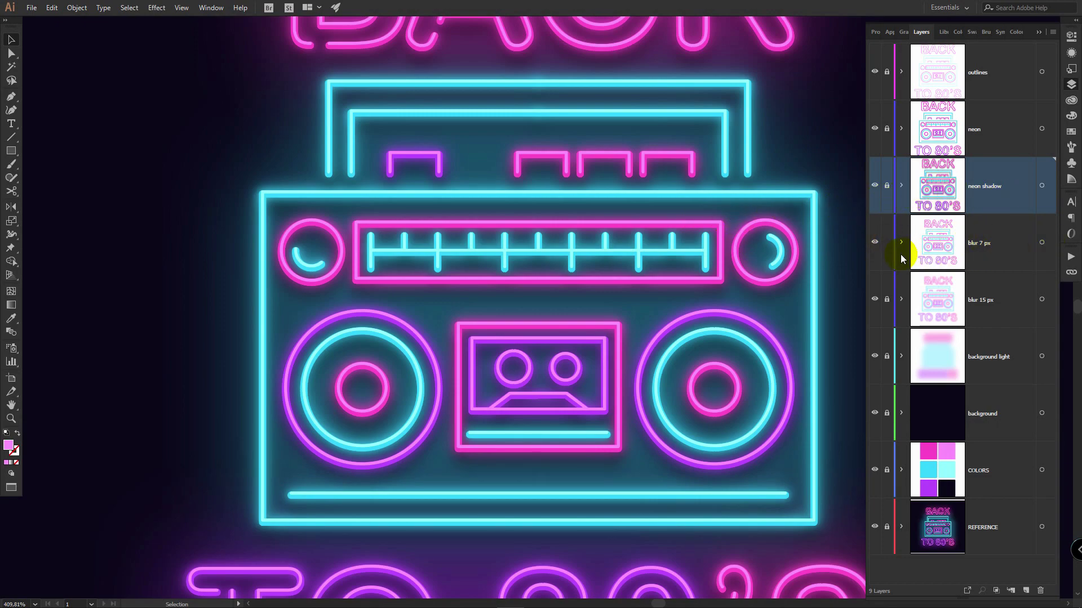
{"action": "left_click", "coordinate": [1047, 243]}
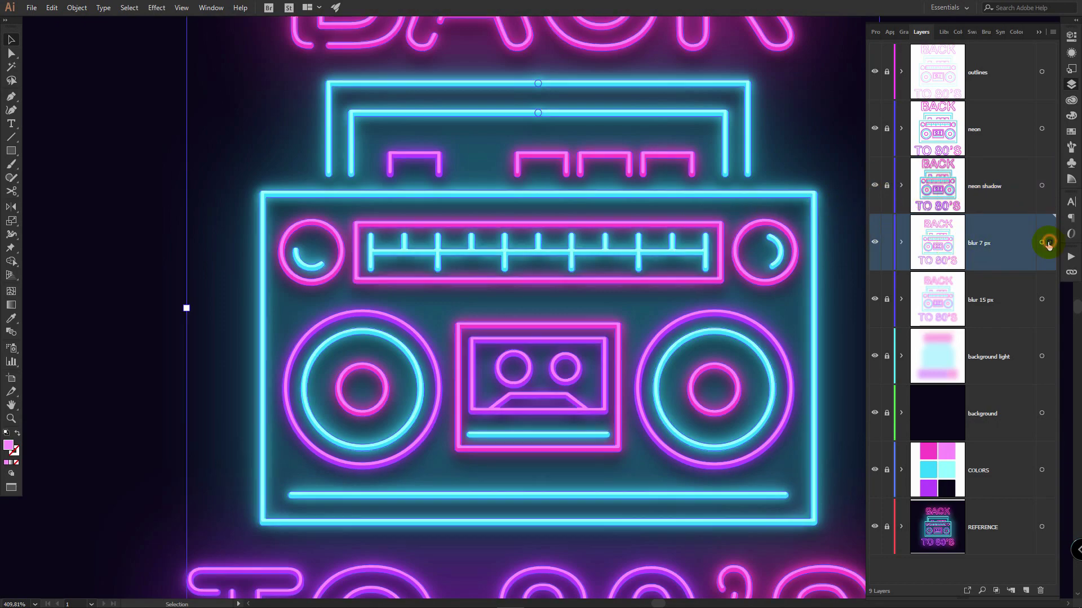
{"action": "left_click", "coordinate": [1071, 53]}
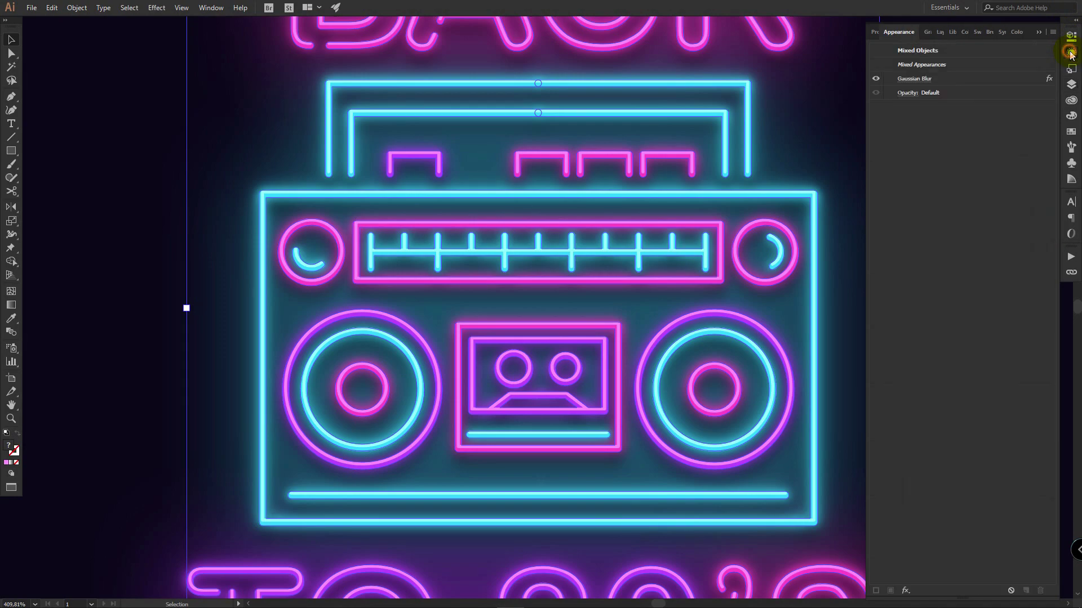
{"action": "left_click", "coordinate": [919, 82]}
{"action": "key", "text": "Return"}
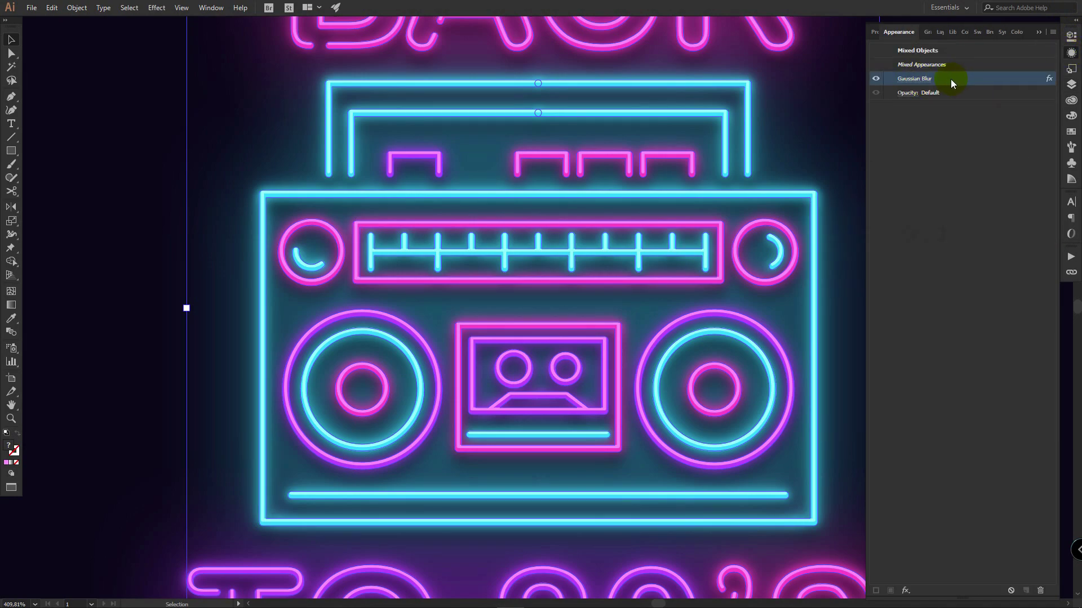